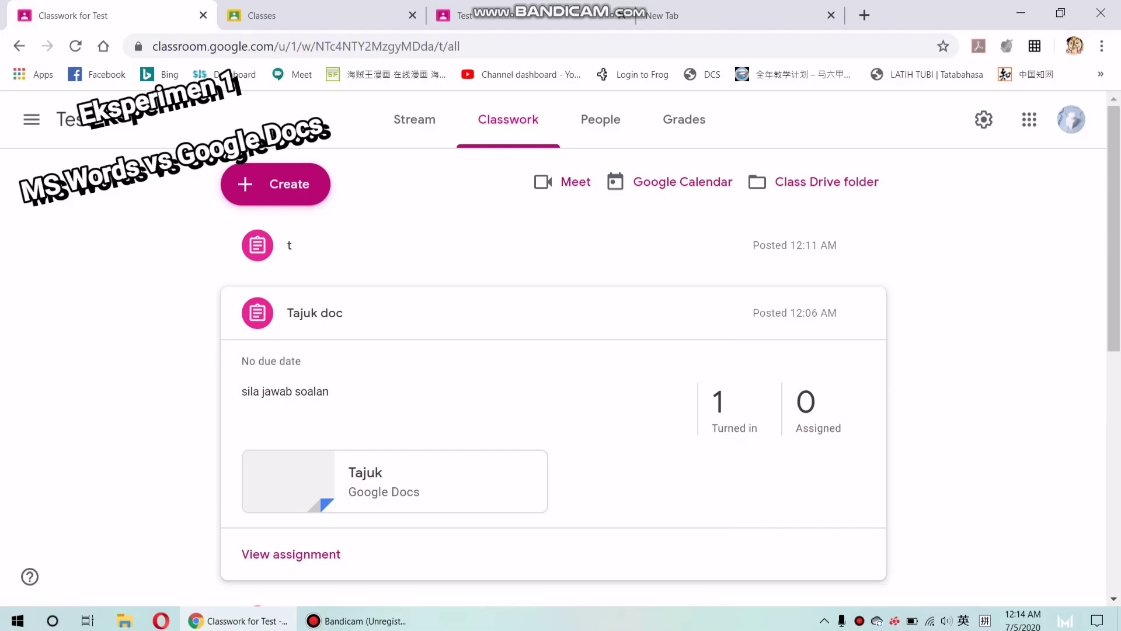
# - Start a new assignment and upload Abcdef doc.doc and Abcdef.docx from the computer
pyautogui.click(285, 185)
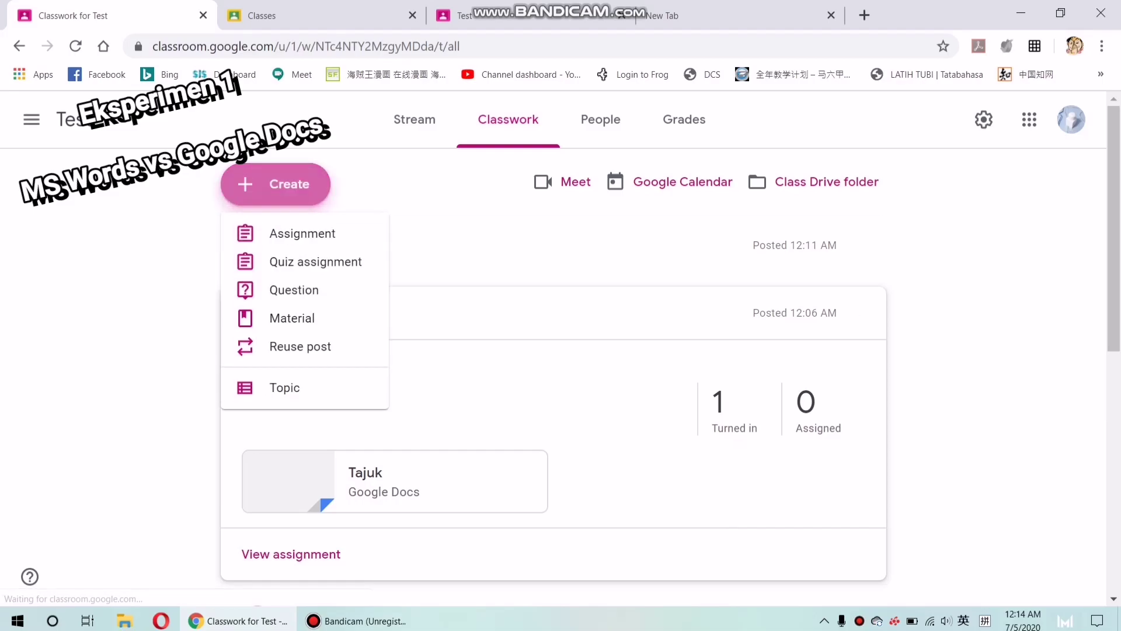
pyautogui.click(302, 233)
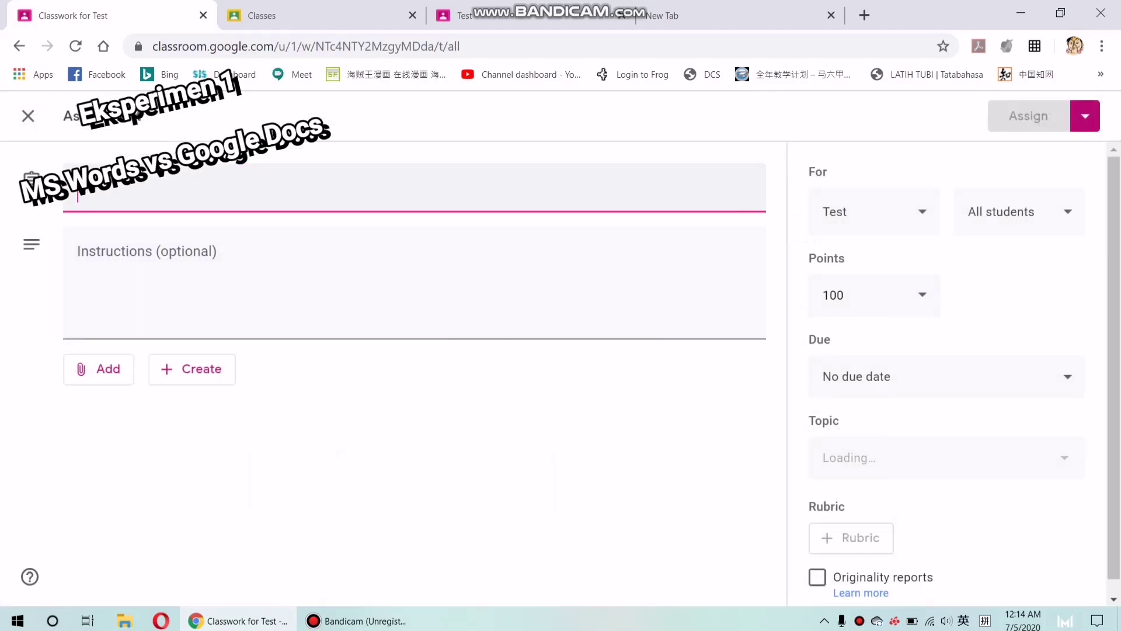
pyautogui.click(98, 369)
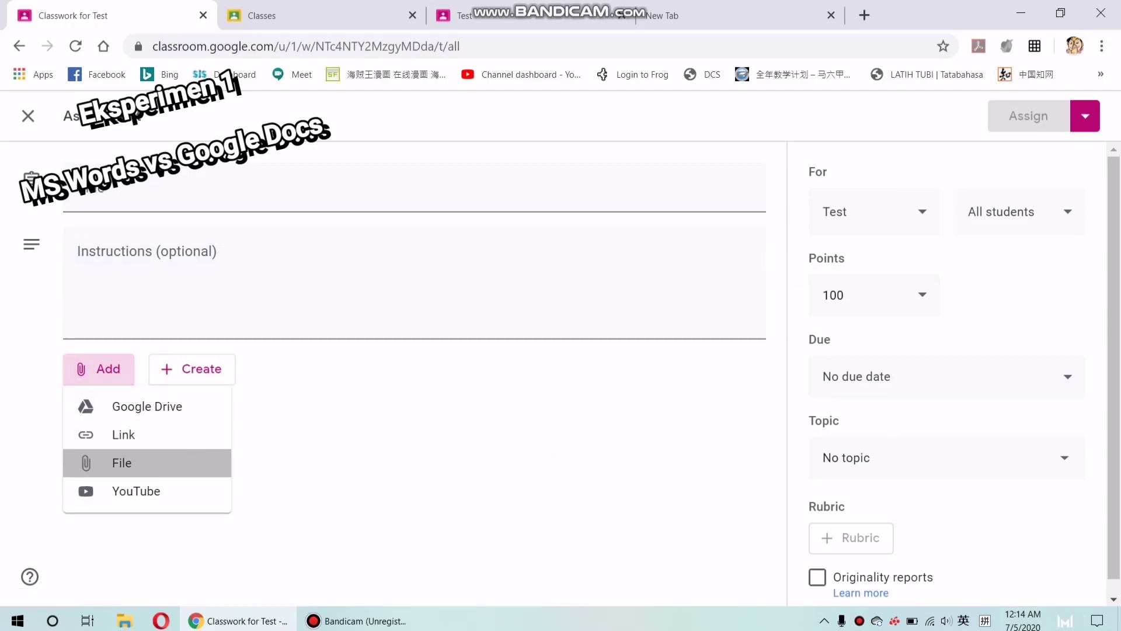
pyautogui.click(120, 461)
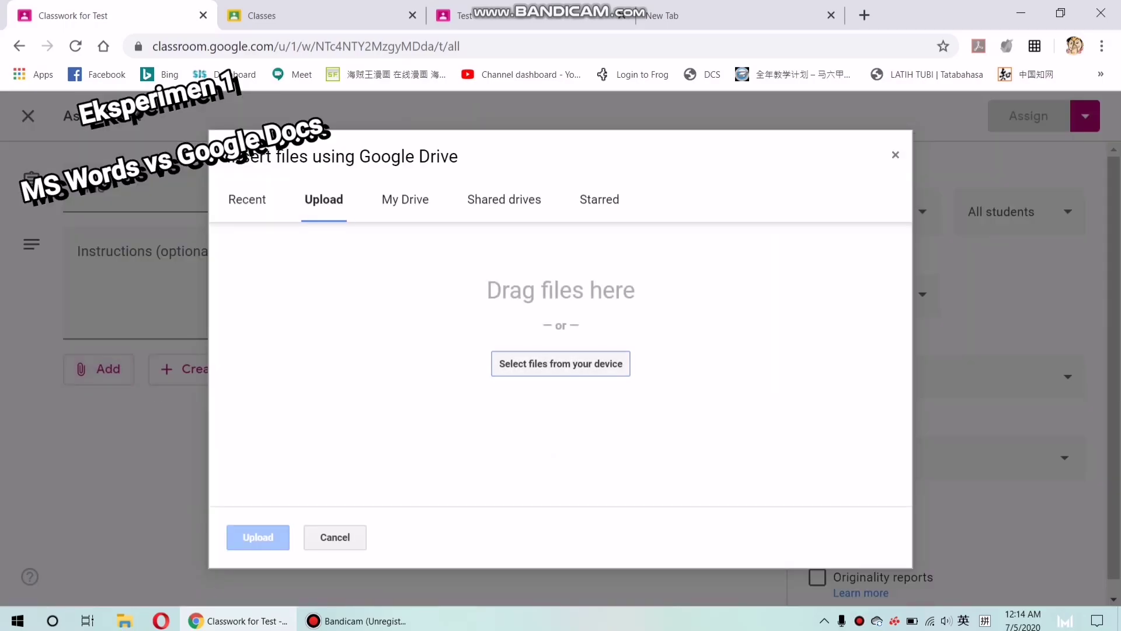
pyautogui.click(561, 363)
pyautogui.click(193, 108)
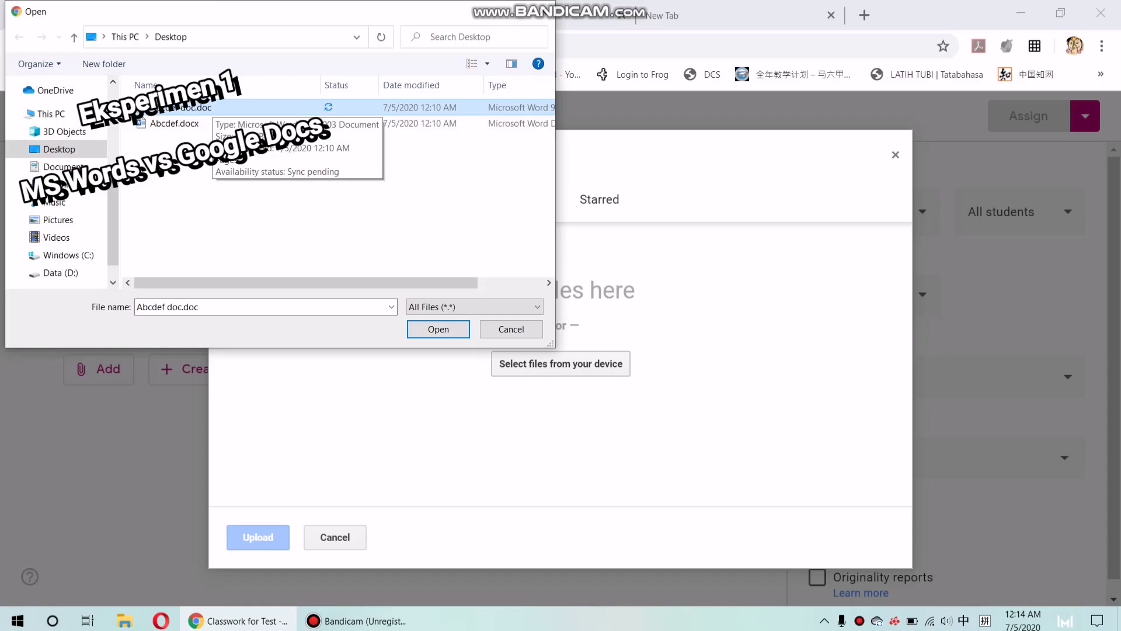
pyautogui.press('Return')
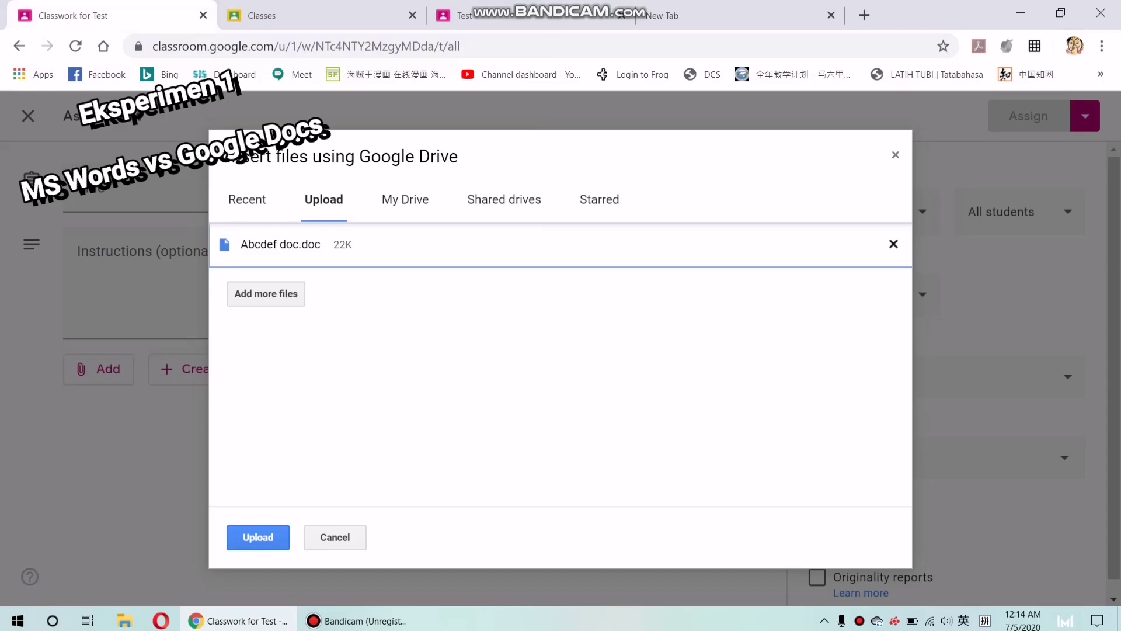
pyautogui.click(265, 294)
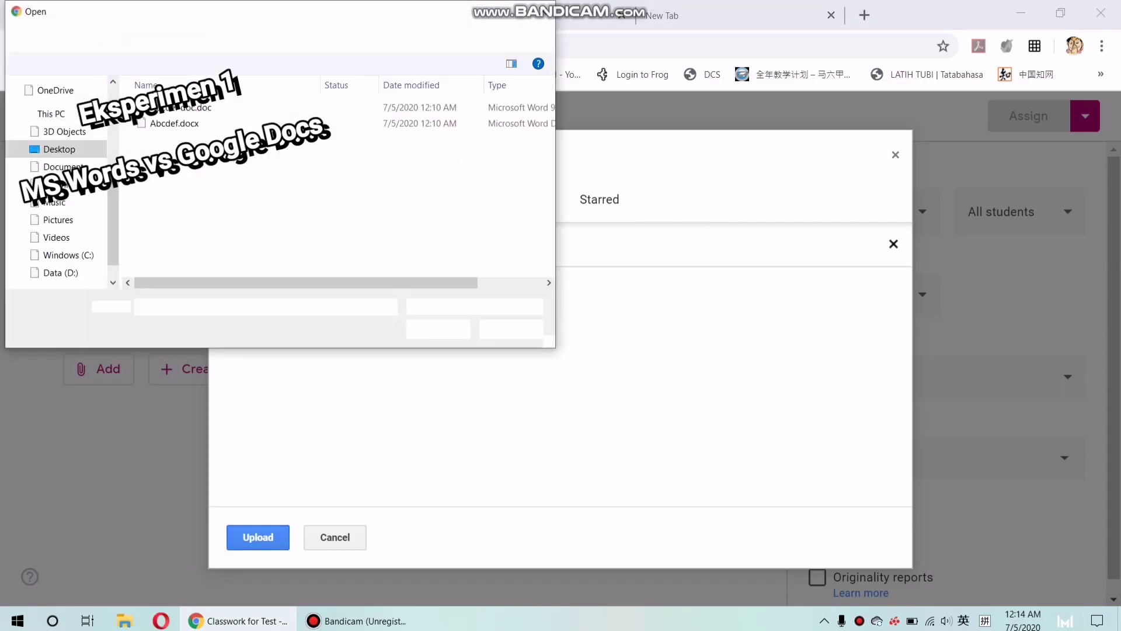
pyautogui.click(174, 123)
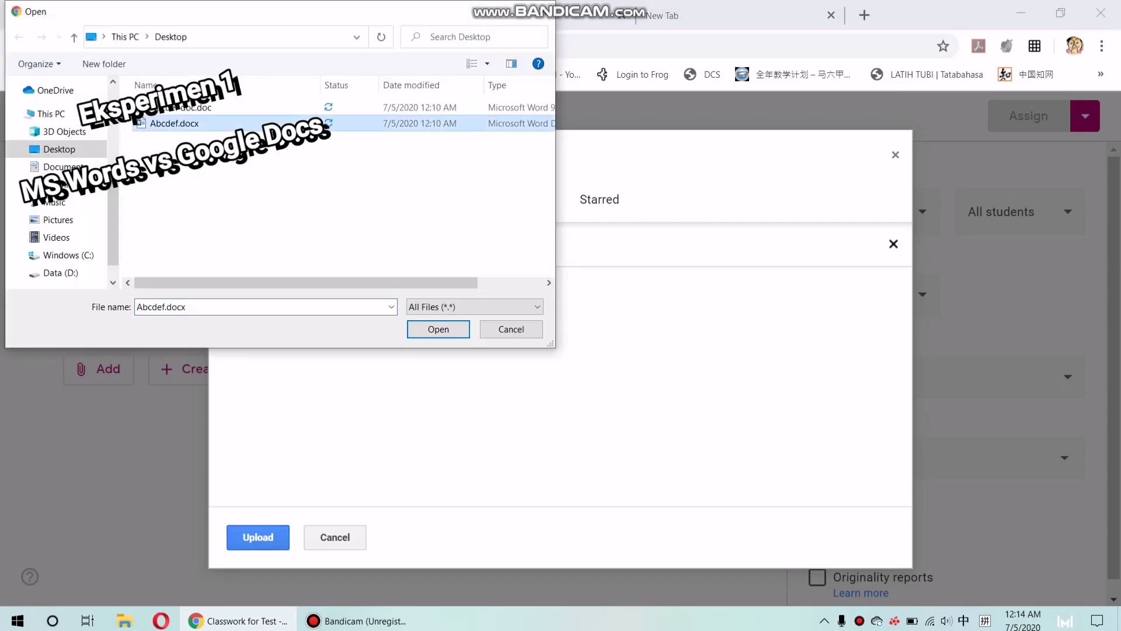
pyautogui.press('Return')
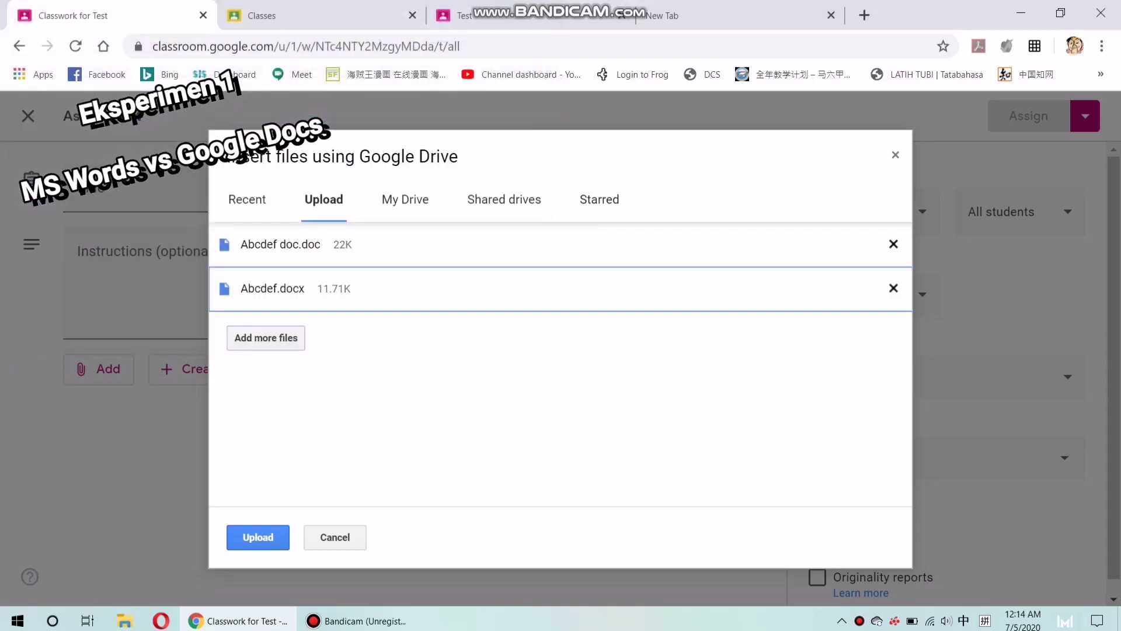
pyautogui.click(258, 537)
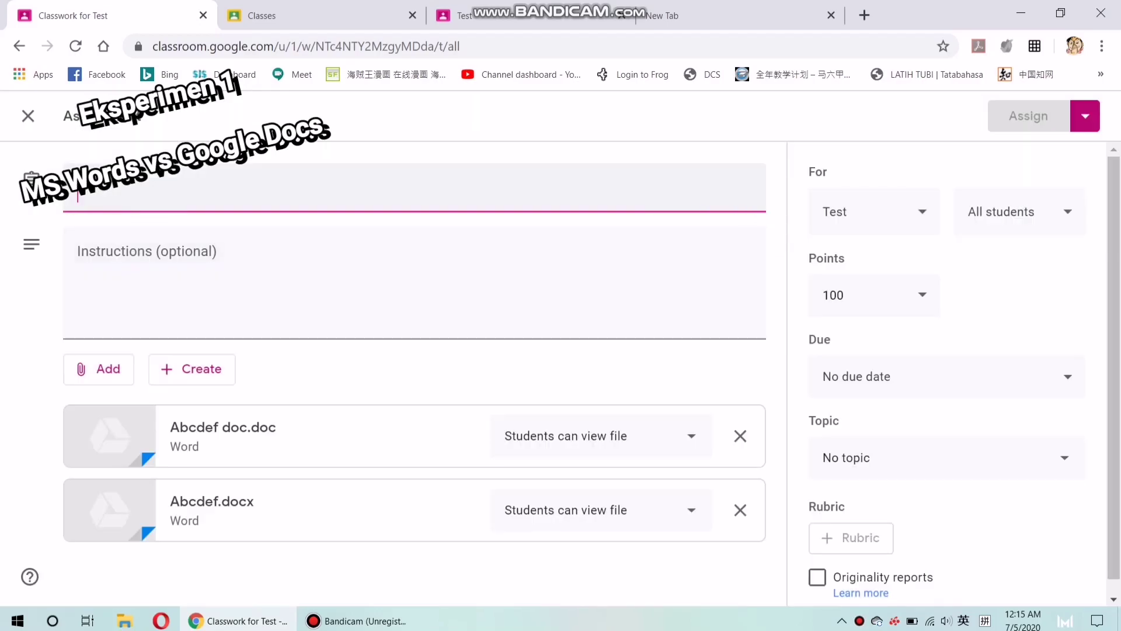
# - Title the assignment 'Ms words' and assign it to the class
pyautogui.write('Ms words')
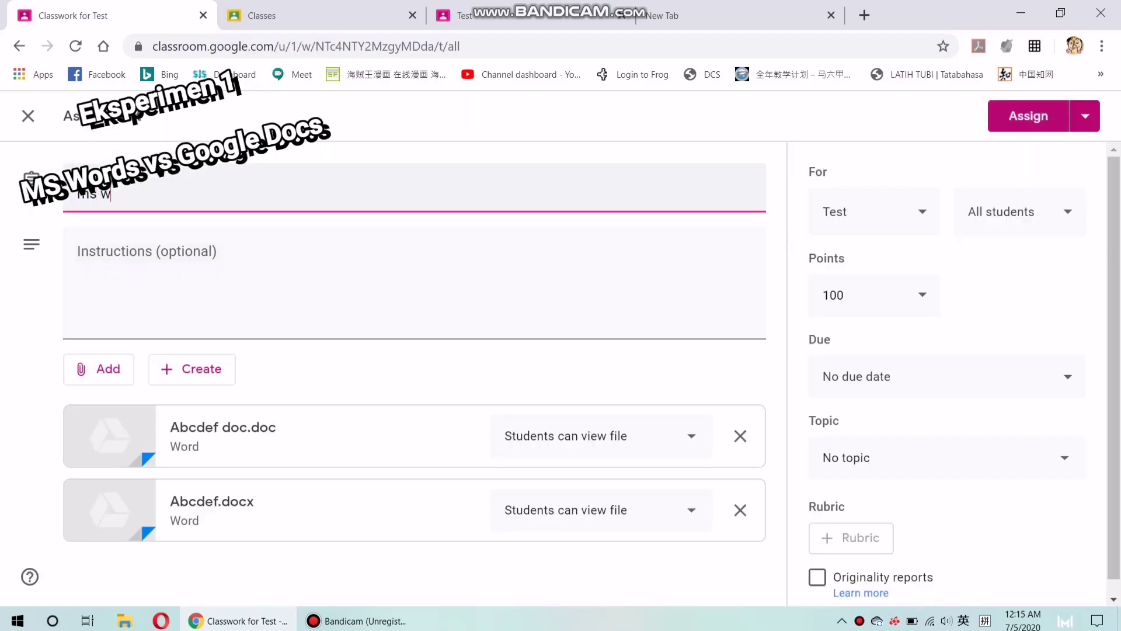
pyautogui.press('Tab')
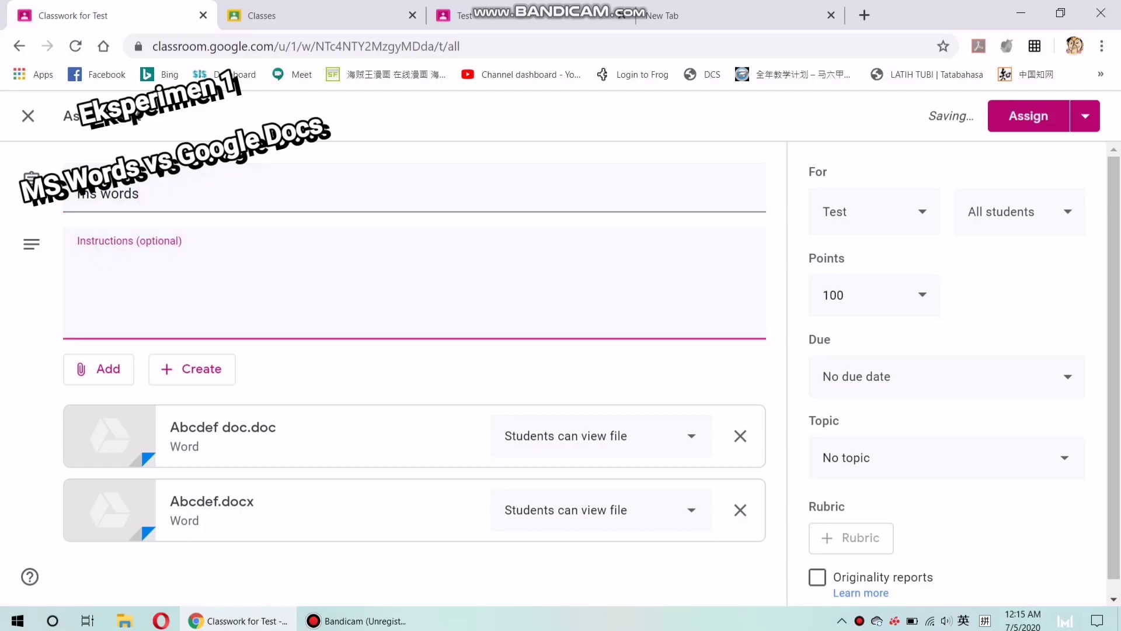
pyautogui.click(1028, 116)
pyautogui.click(1028, 116)
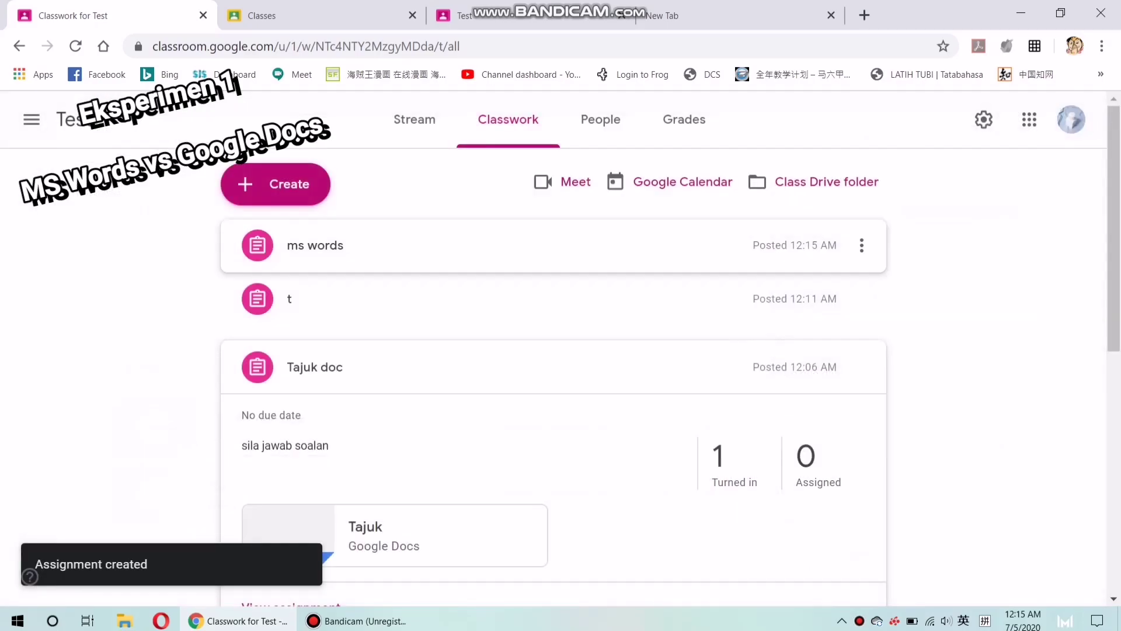
# - Edit the ms words assignment so students can edit Abcdef doc.doc
pyautogui.click(861, 245)
pyautogui.click(785, 283)
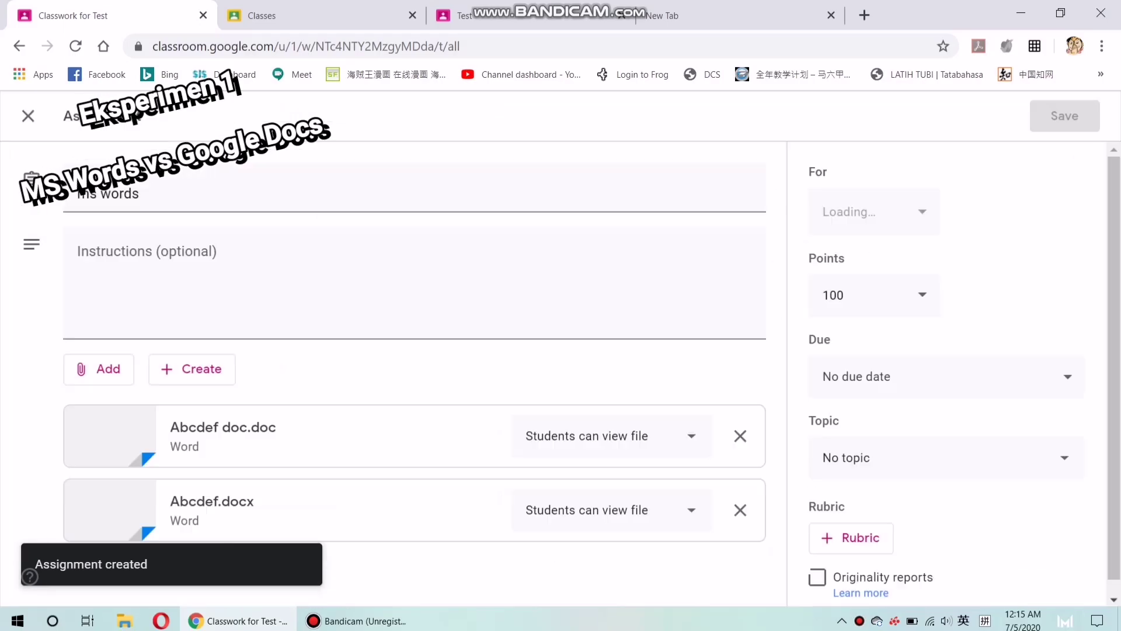
pyautogui.click(611, 435)
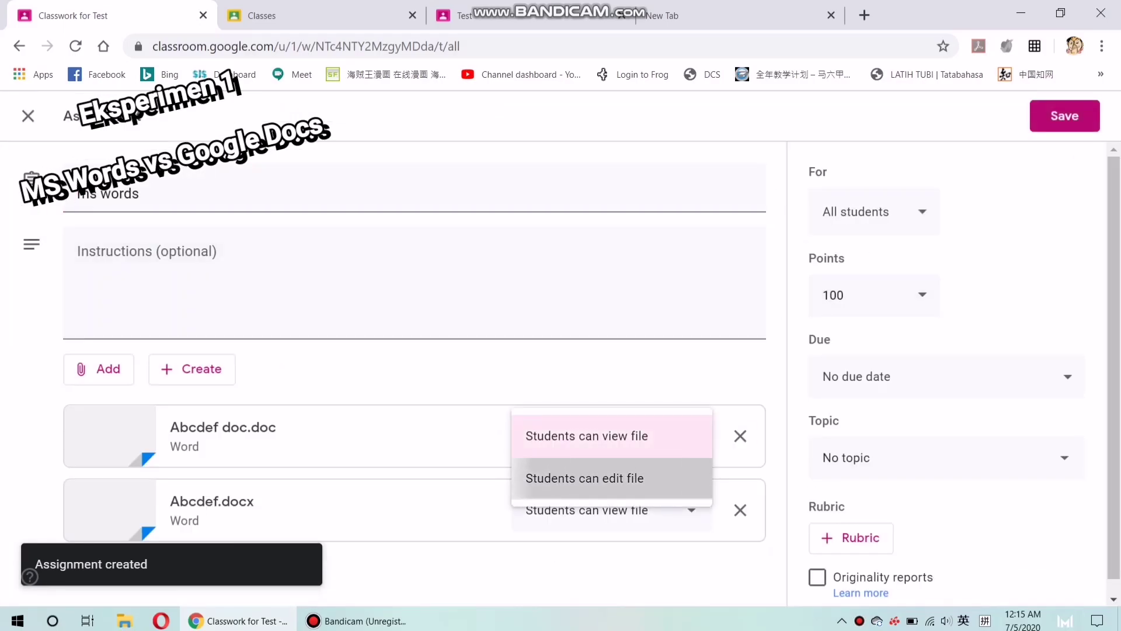
pyautogui.click(584, 476)
pyautogui.click(612, 509)
pyautogui.click(584, 556)
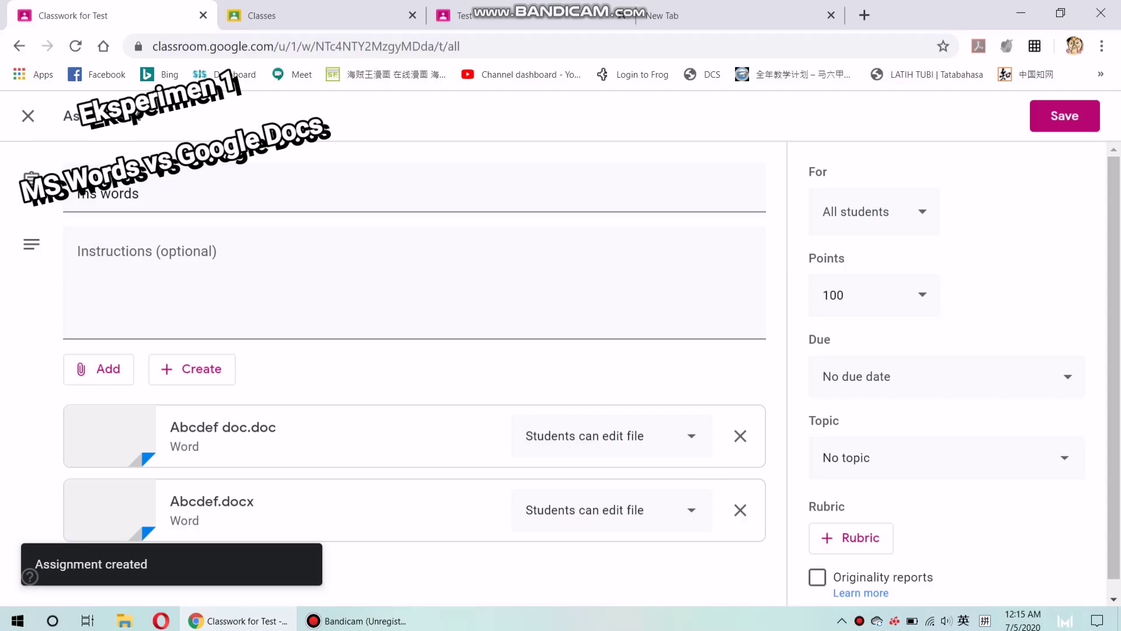
pyautogui.click(611, 436)
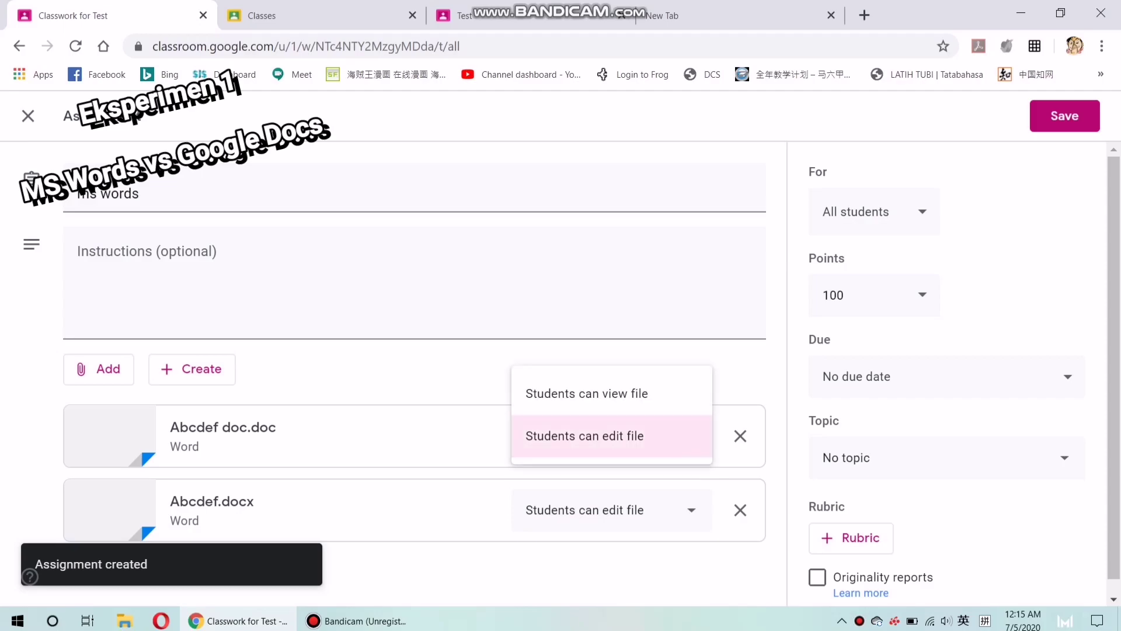
pyautogui.click(611, 510)
pyautogui.click(612, 510)
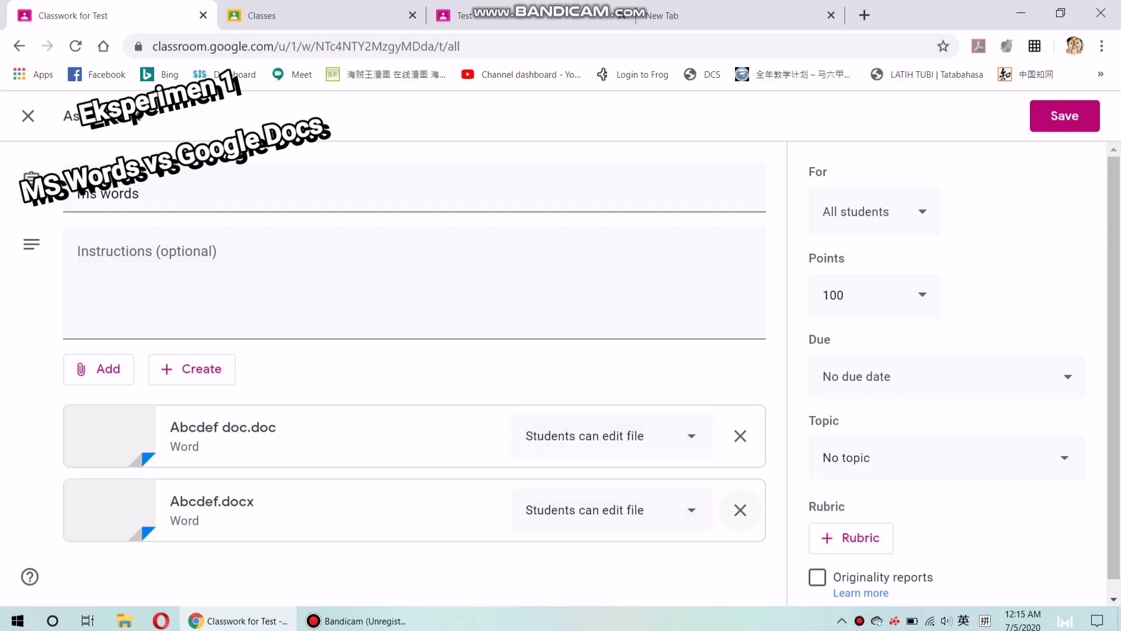
# - Remove the Abcdef.docx attachment while keeping Abcdef doc.doc editable
pyautogui.click(740, 510)
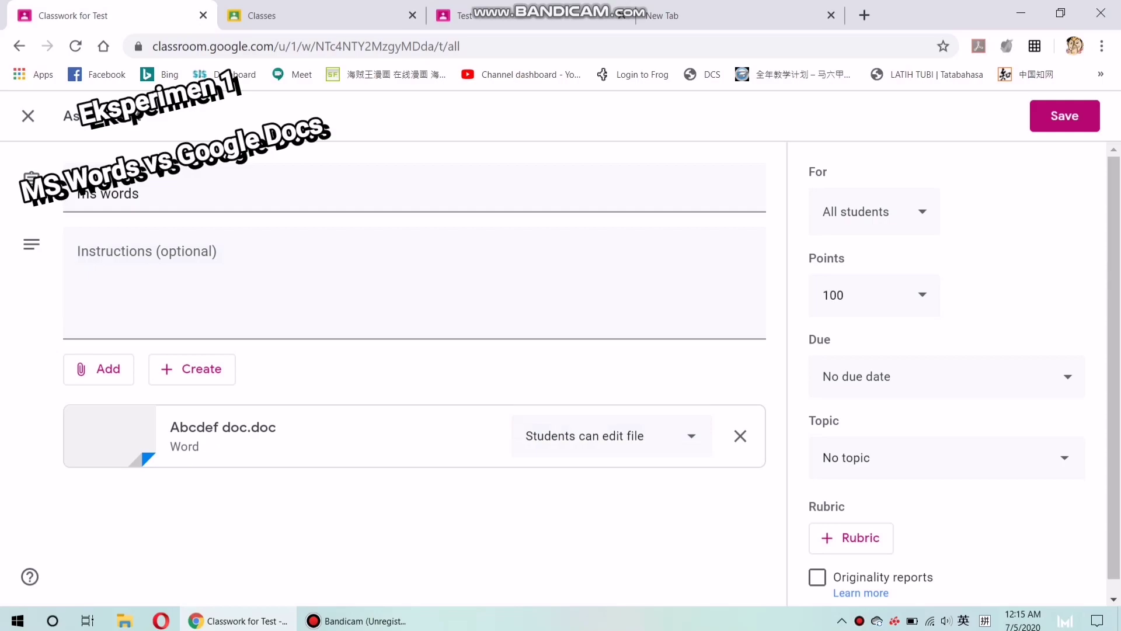
pyautogui.click(611, 436)
pyautogui.click(611, 435)
pyautogui.click(611, 435)
pyautogui.click(611, 436)
# - Re-upload Abcdef.docx as a view-only attachment and save the assignment
pyautogui.click(102, 369)
pyautogui.click(99, 368)
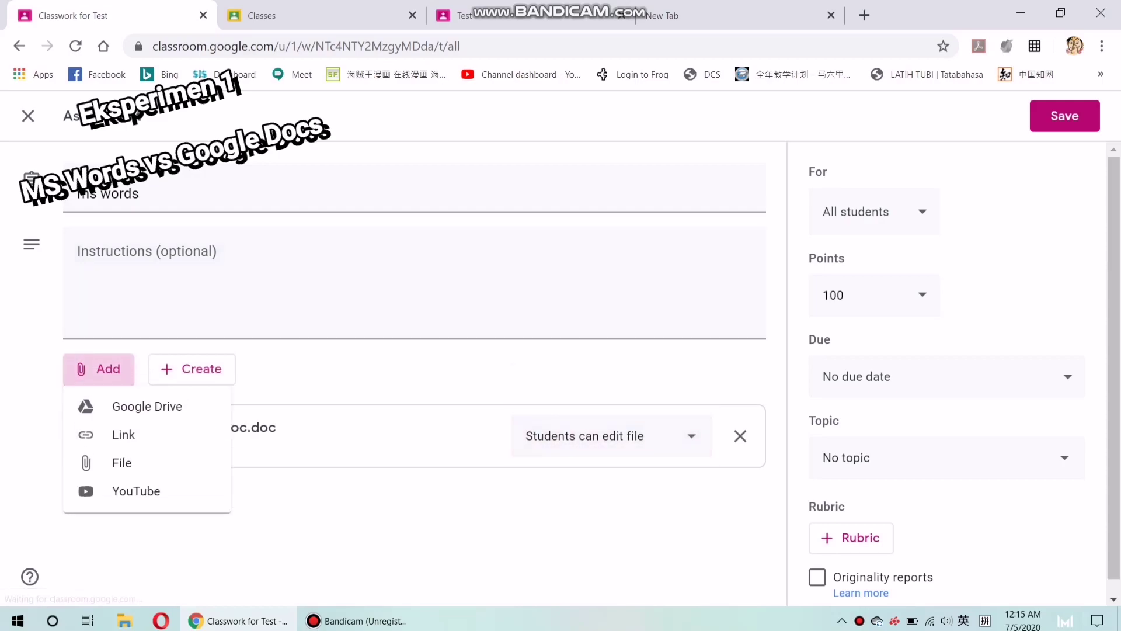
pyautogui.click(117, 461)
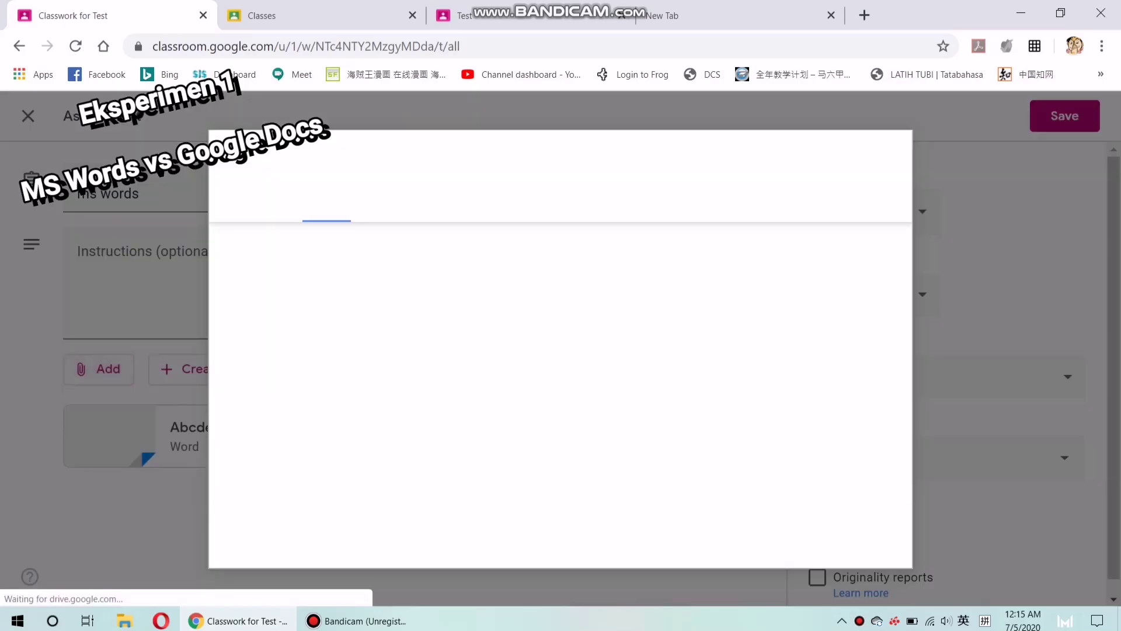
pyautogui.click(560, 364)
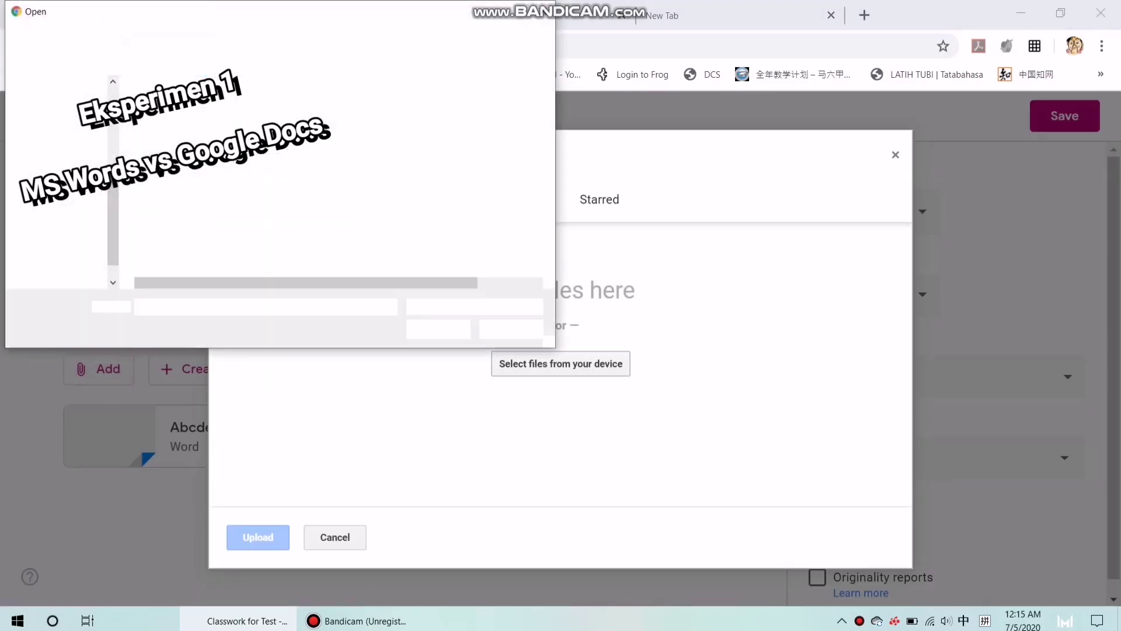
pyautogui.click(174, 123)
pyautogui.doubleClick(174, 124)
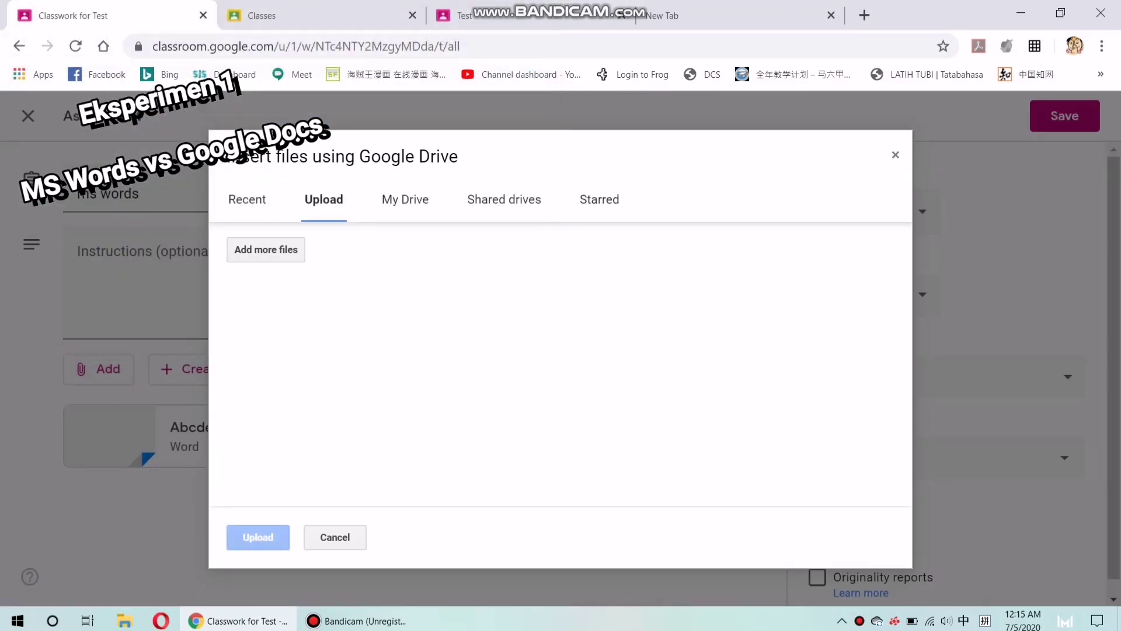
pyautogui.click(258, 537)
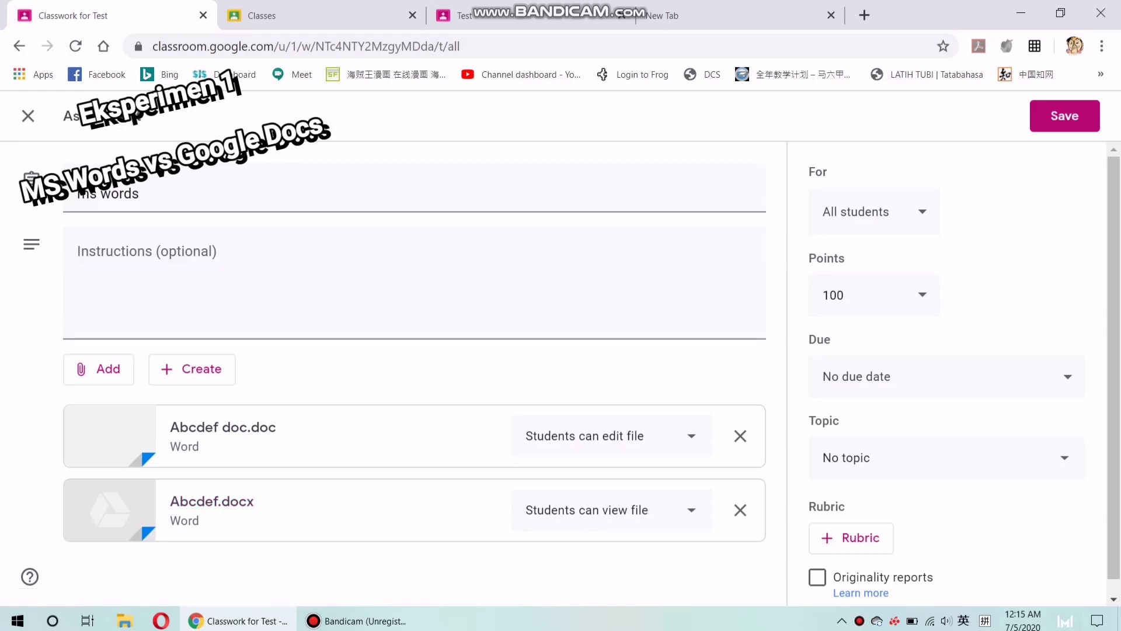
pyautogui.click(1060, 114)
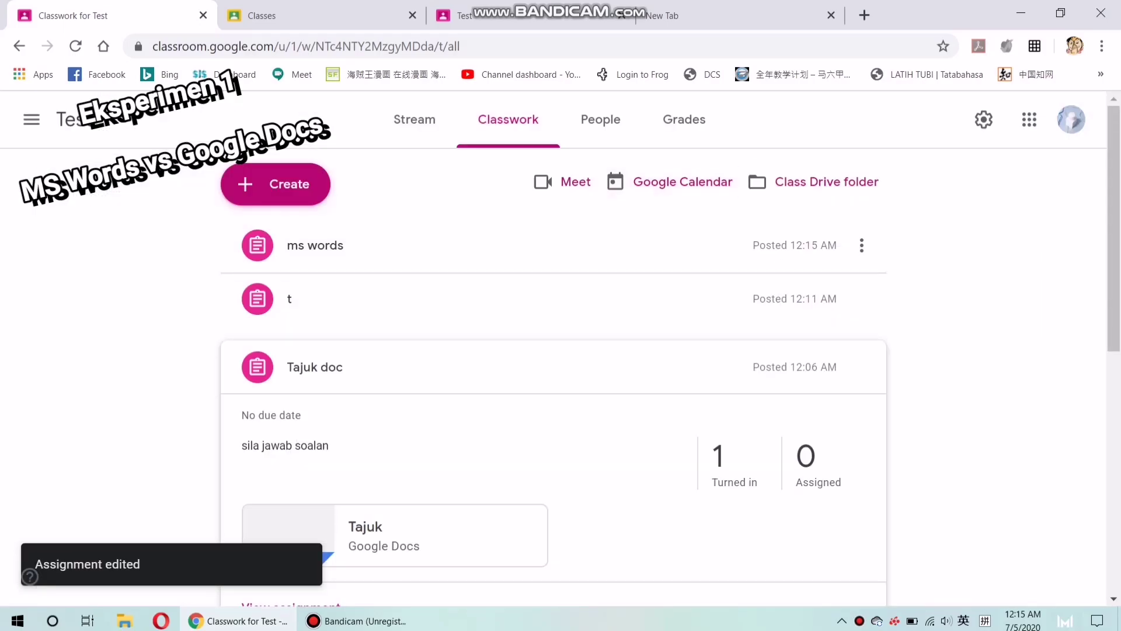
pyautogui.click(484, 15)
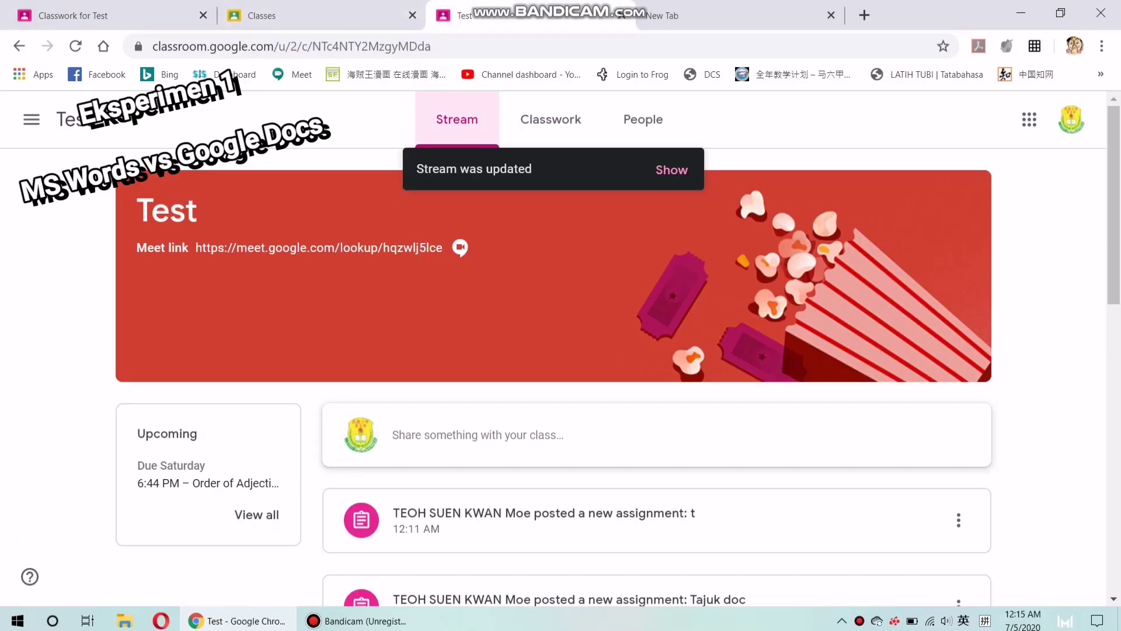
pyautogui.click(558, 119)
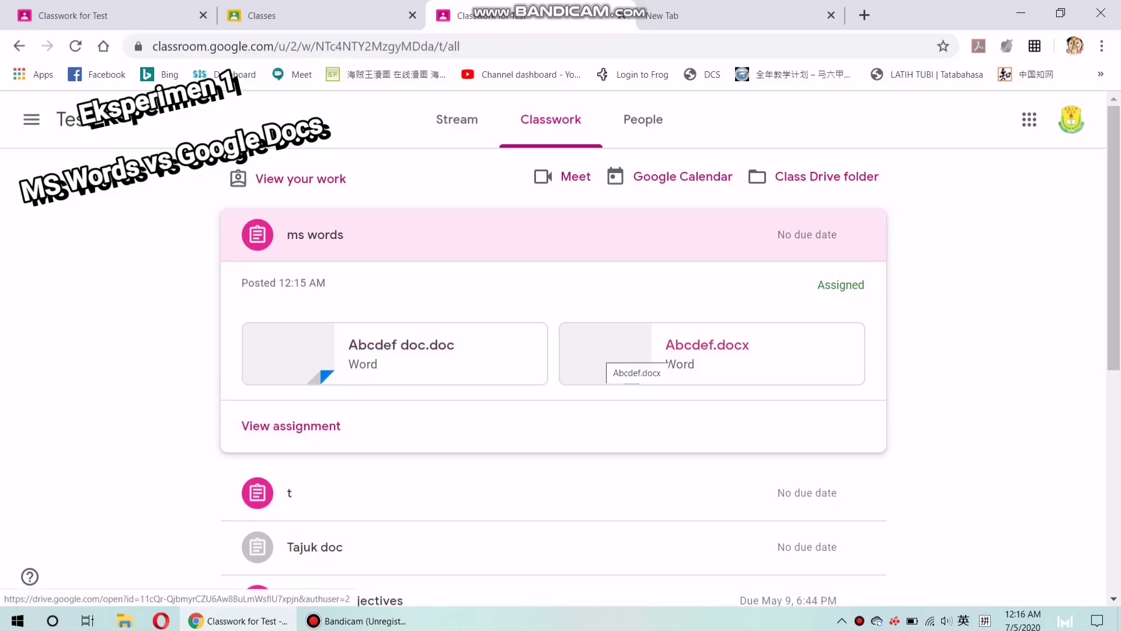
pyautogui.click(608, 350)
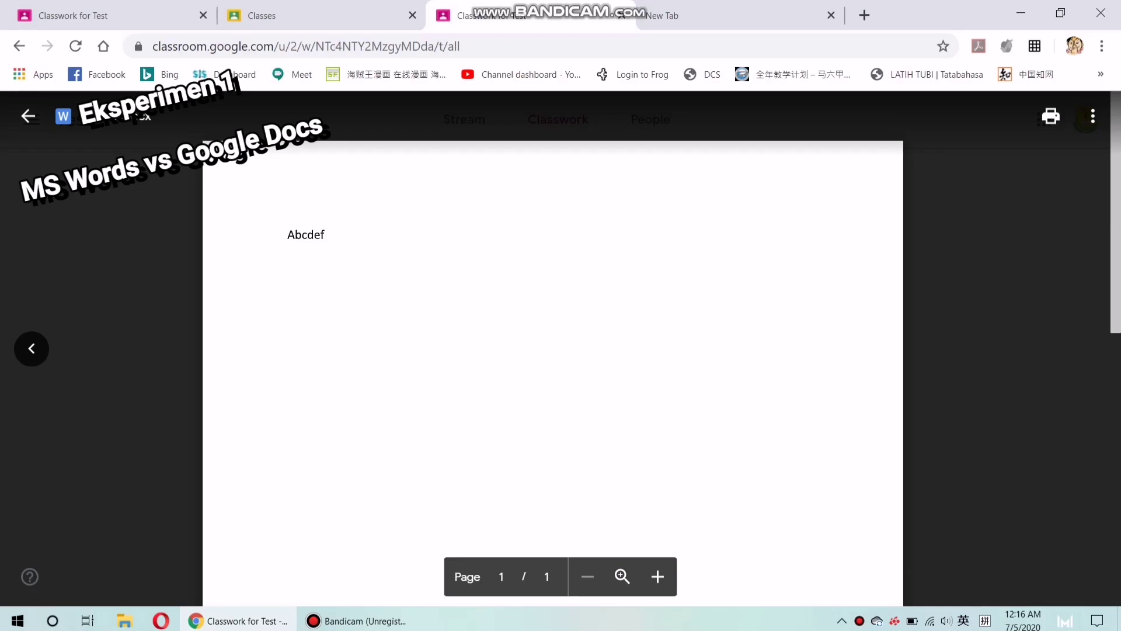
pyautogui.click(303, 15)
pyautogui.click(517, 16)
pyautogui.press('Escape')
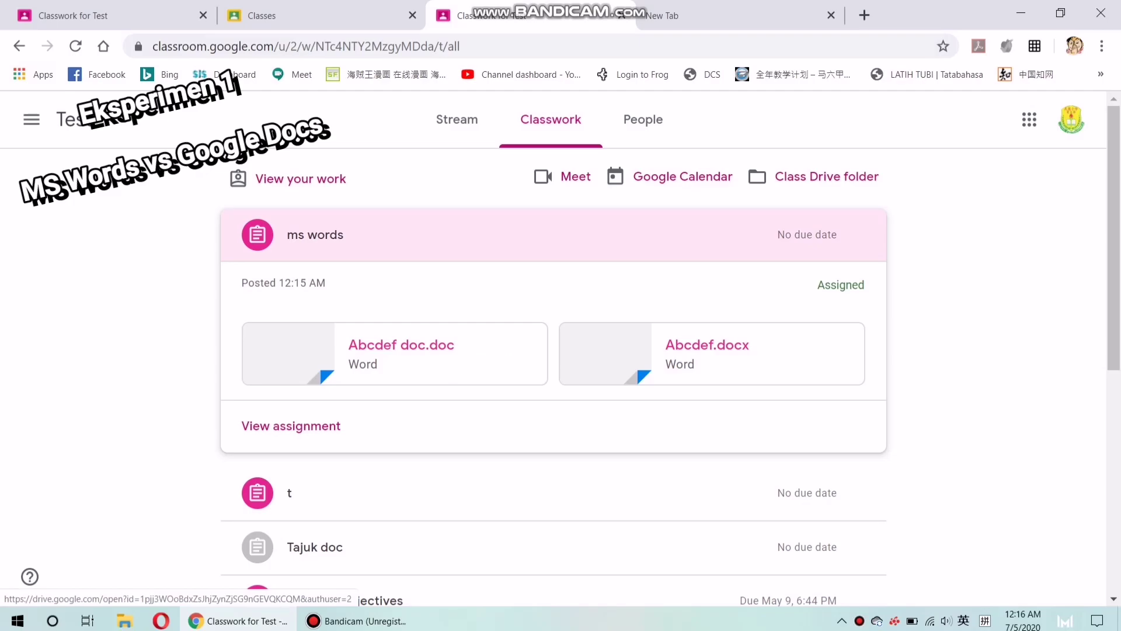
# - Preview the Abcdef doc.doc attachment
pyautogui.click(281, 364)
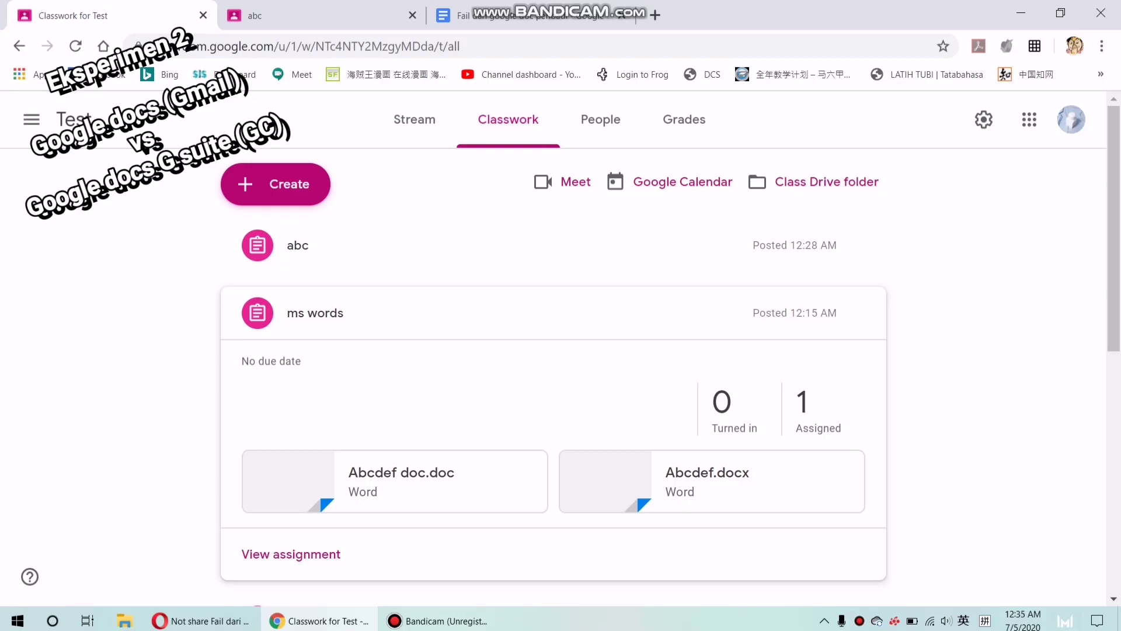
# - Start a new Test class assignment and type 'ang' as its title
pyautogui.click(287, 185)
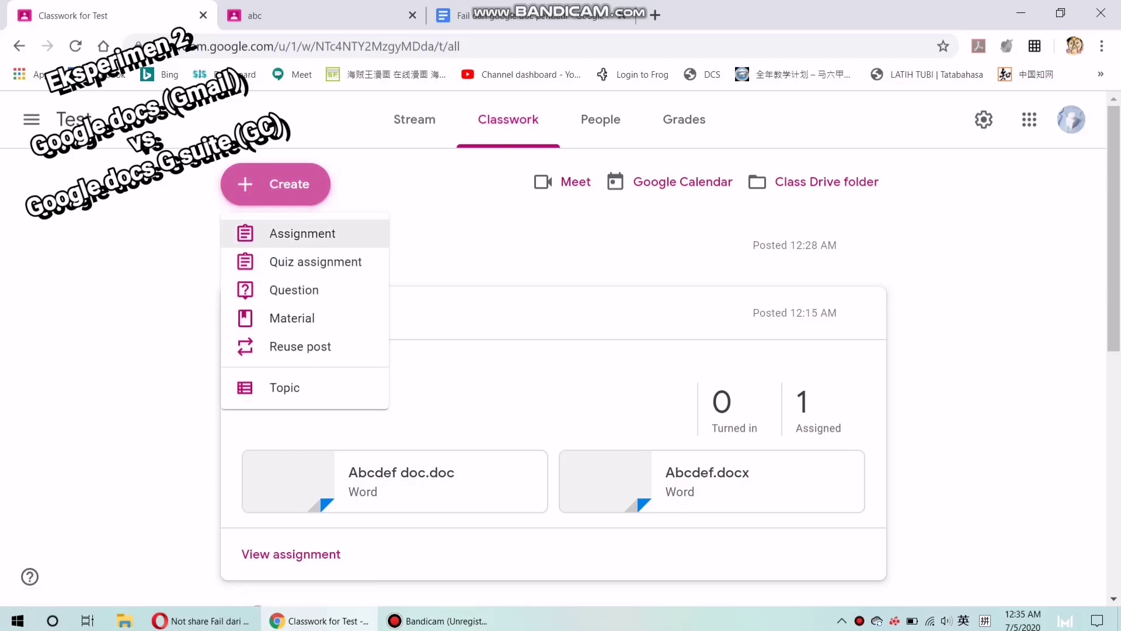
pyautogui.click(302, 233)
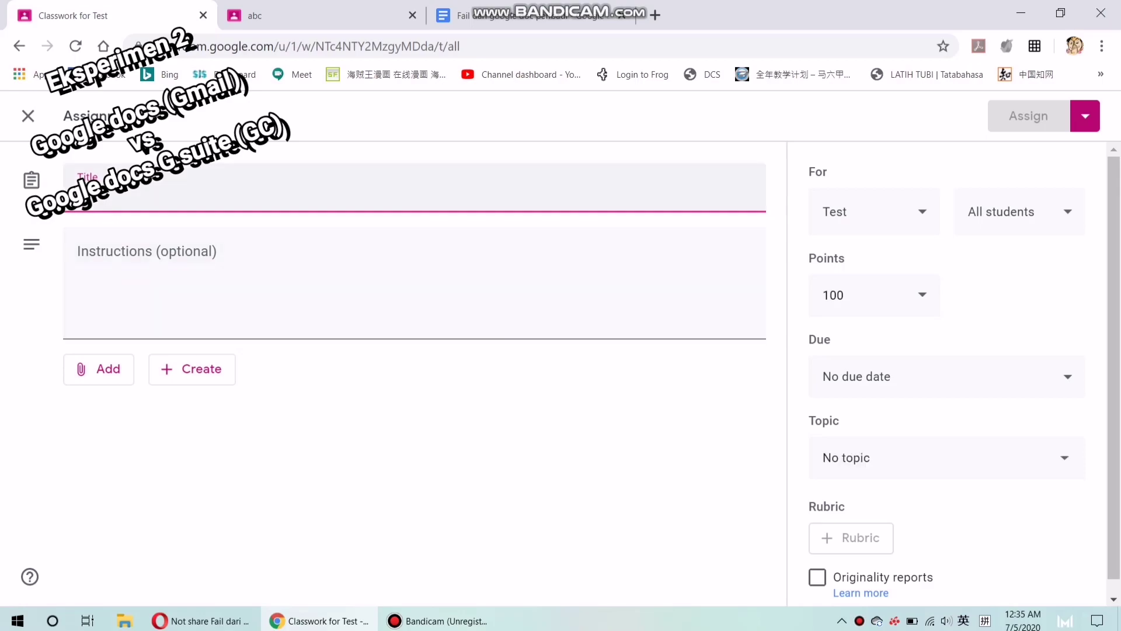
pyautogui.write('ang')
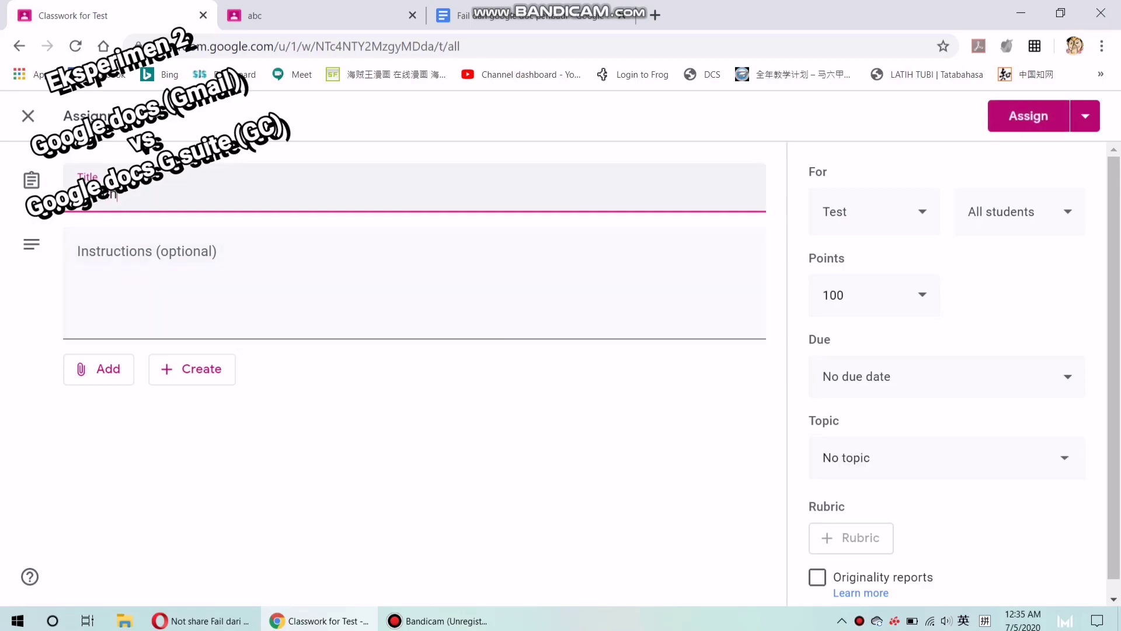
# - Copy the Fail dari google doc peribadi Doc's anyone-with-link view-only link, then return to Classroom
pyautogui.click(98, 369)
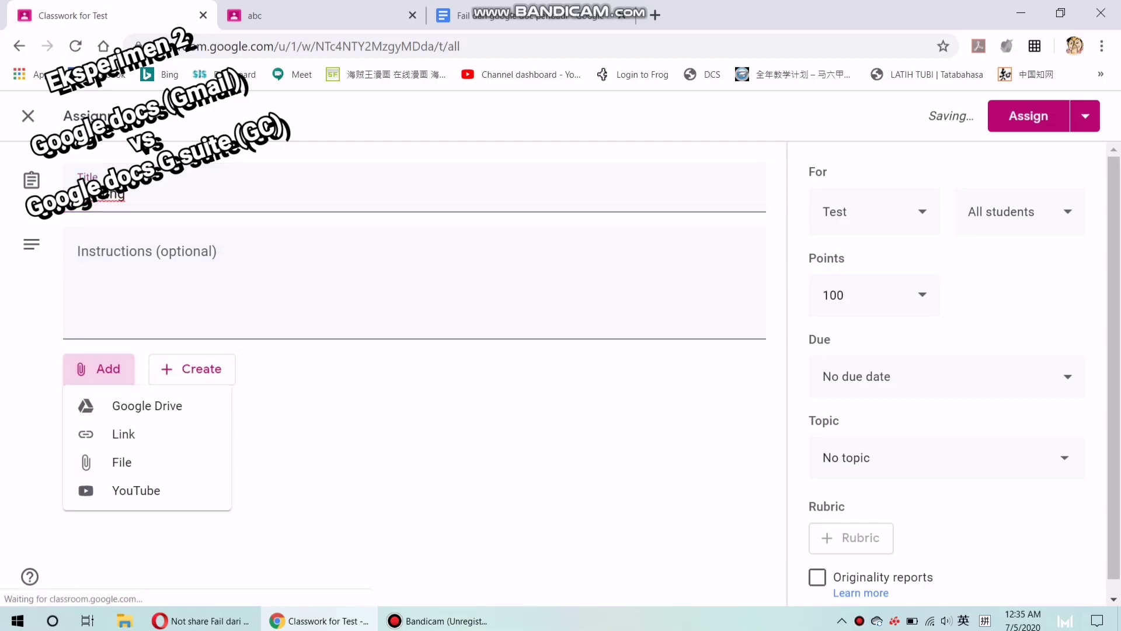
pyautogui.click(525, 16)
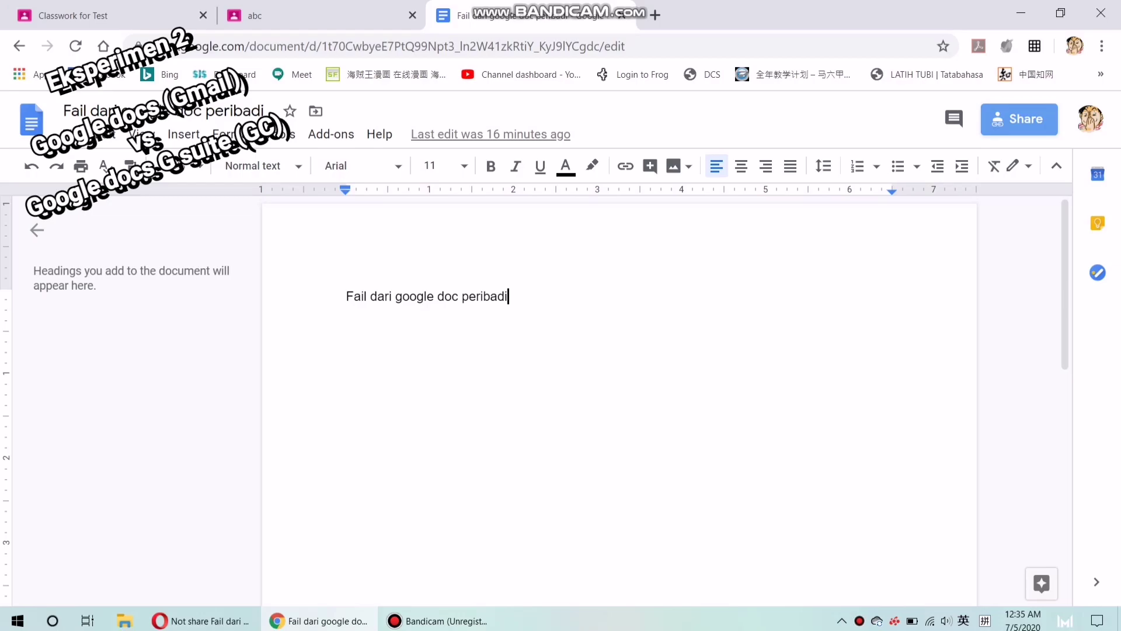
pyautogui.click(1019, 118)
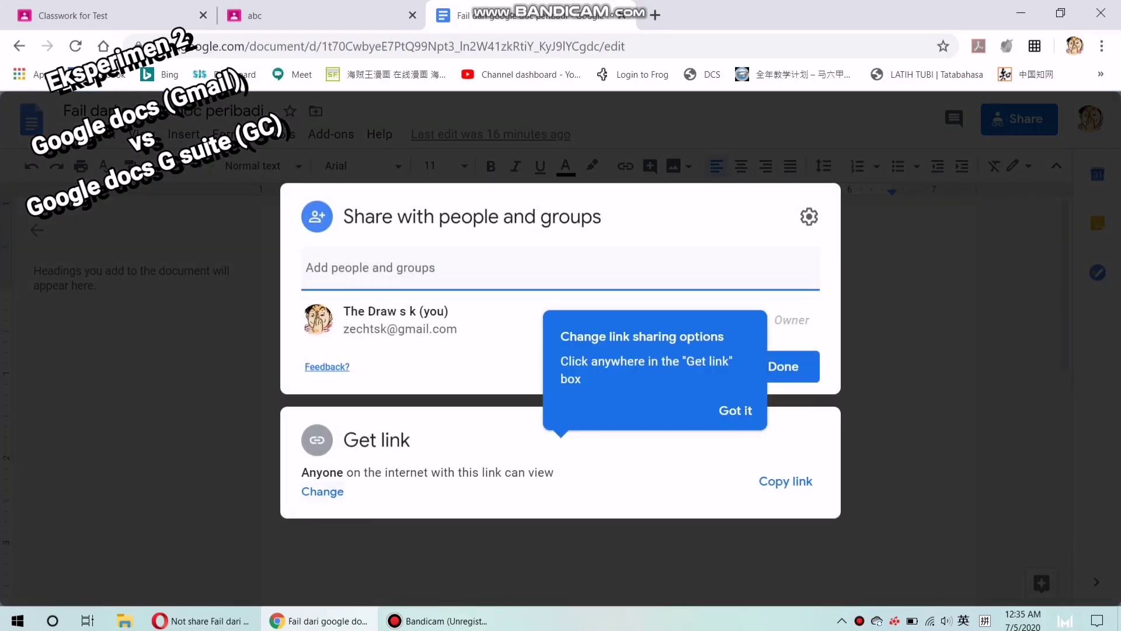
pyautogui.click(322, 491)
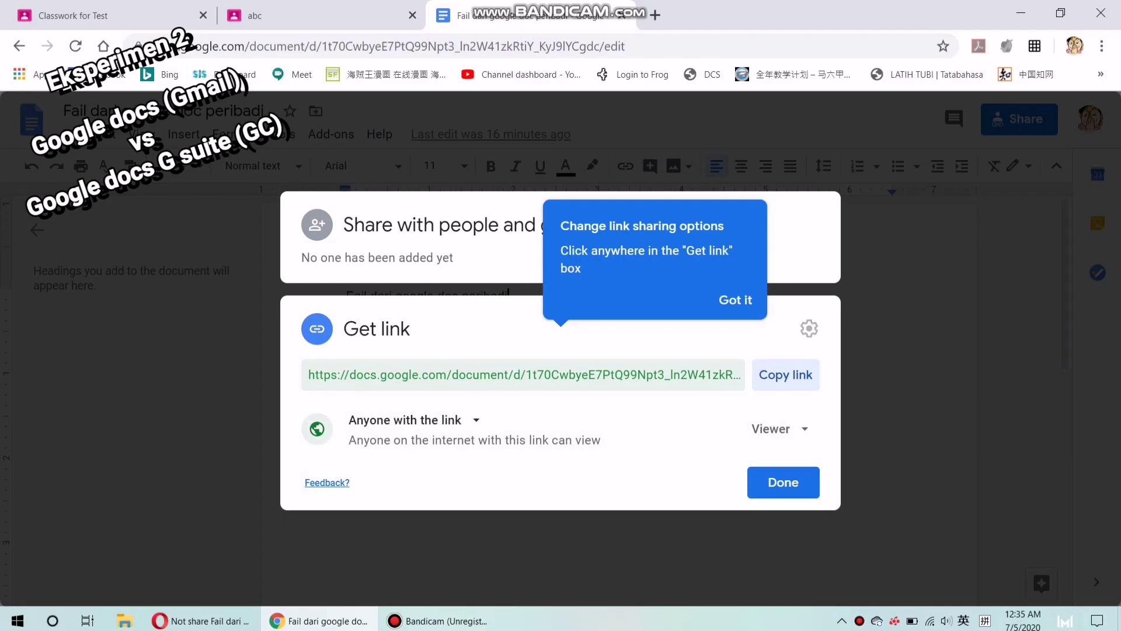
pyautogui.click(523, 375)
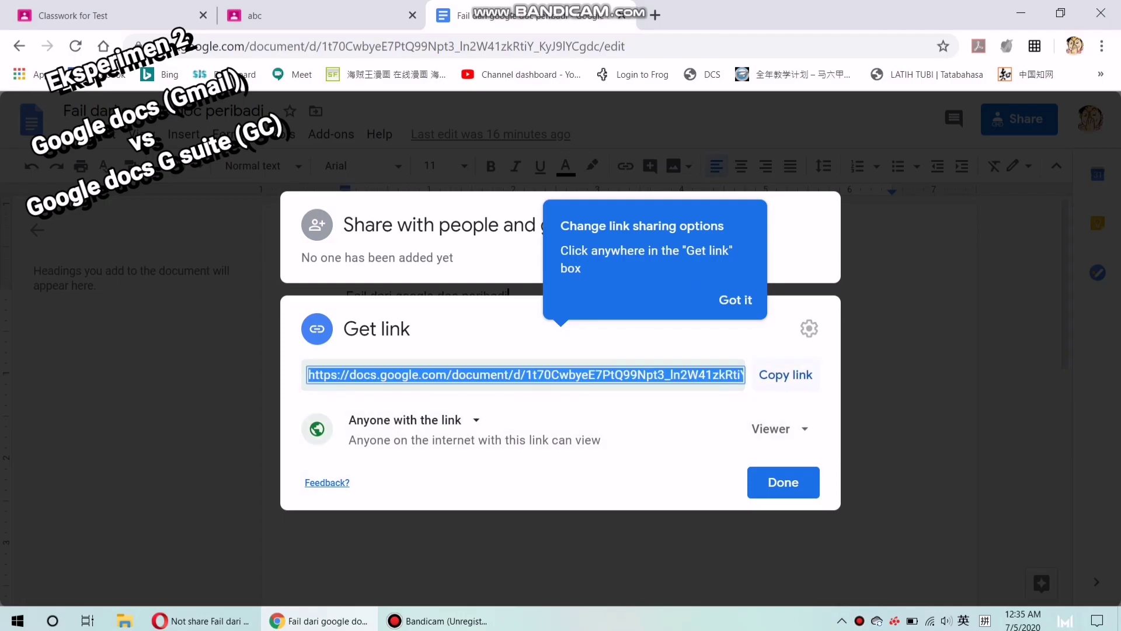
pyautogui.click(786, 374)
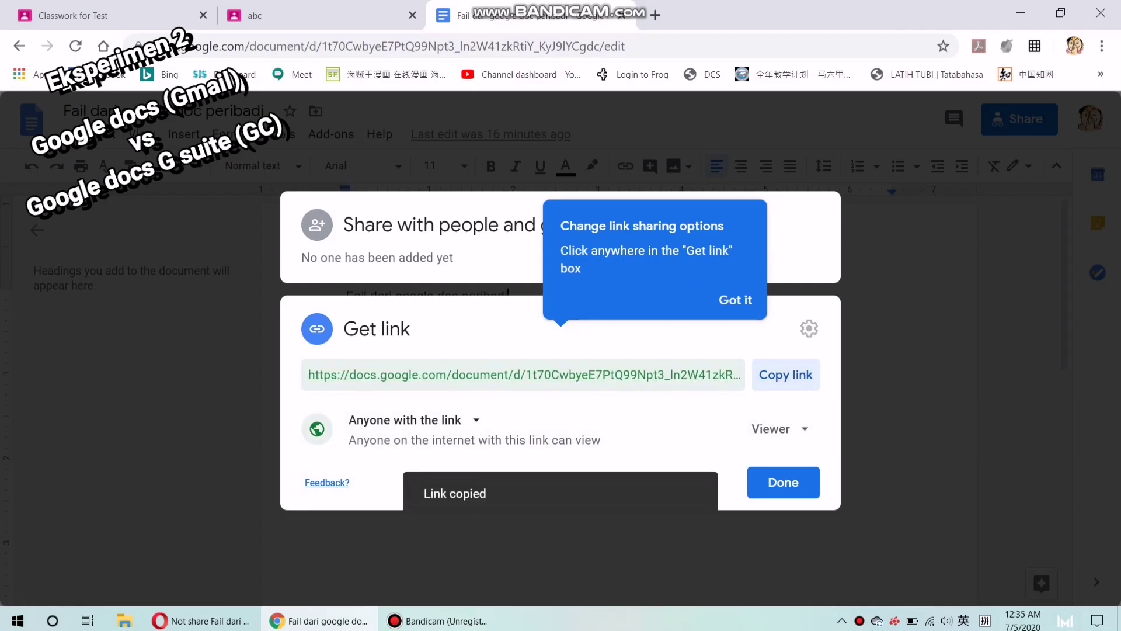
pyautogui.click(783, 482)
pyautogui.click(120, 16)
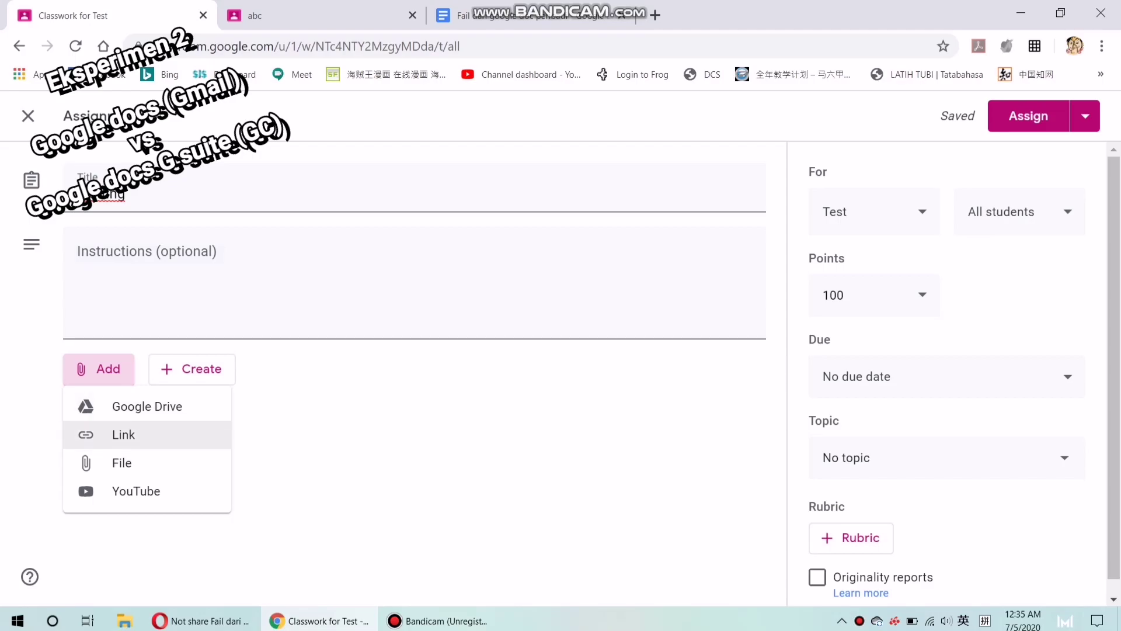
# - Attach the copied doc link and set it to make a copy for each student
pyautogui.click(123, 435)
pyautogui.rightClick(558, 360)
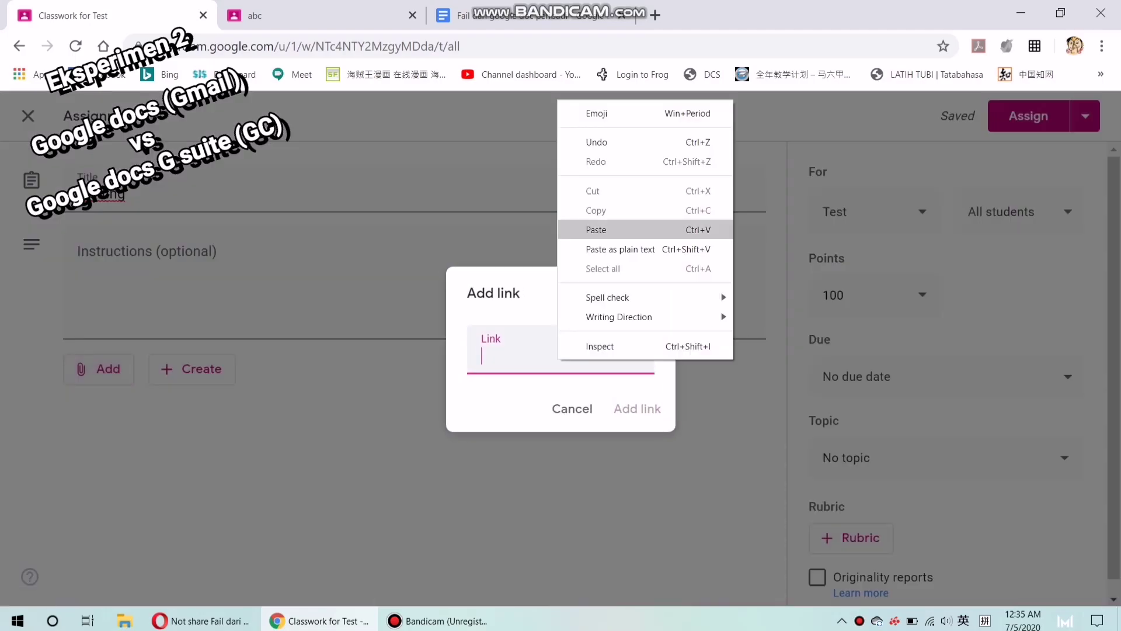
pyautogui.click(596, 230)
pyautogui.press('Return')
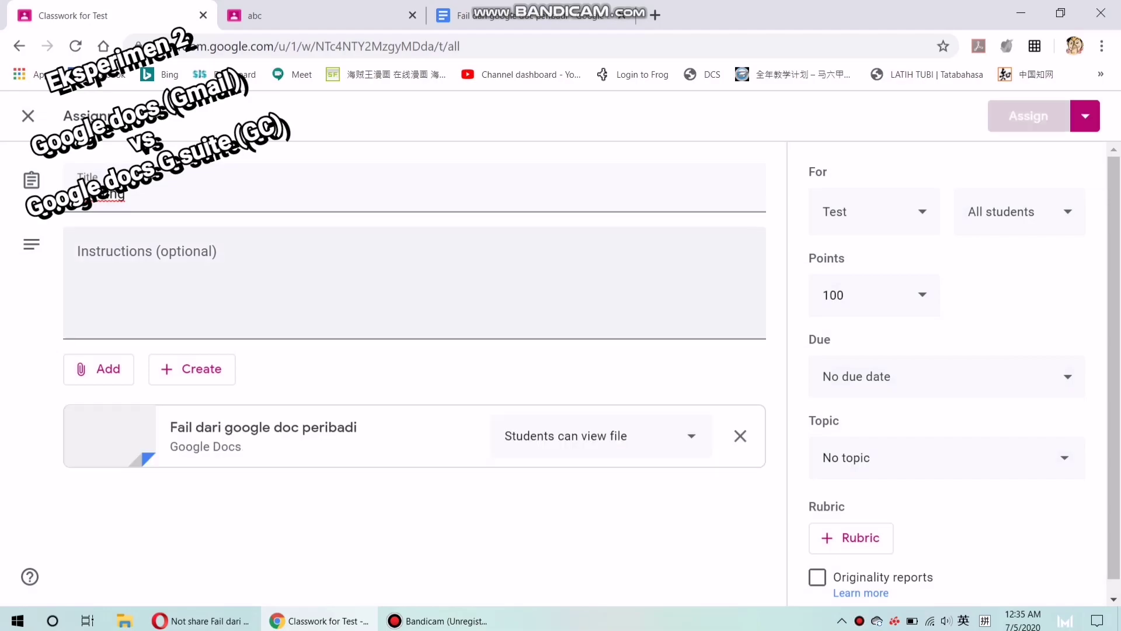
pyautogui.click(602, 436)
pyautogui.click(590, 521)
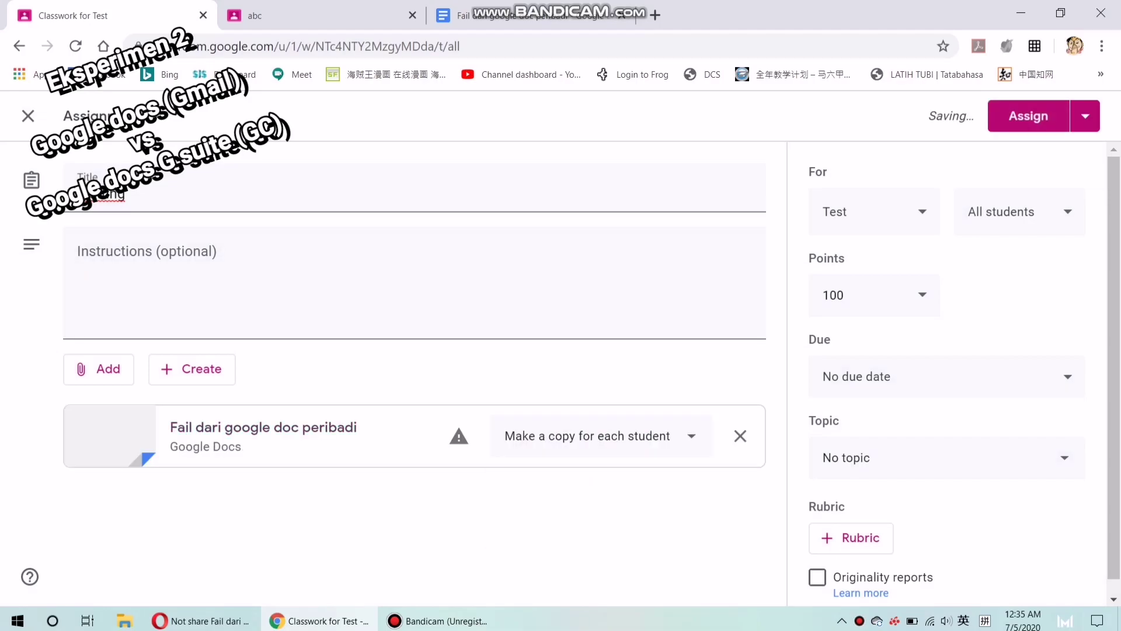
pyautogui.moveTo(460, 436)
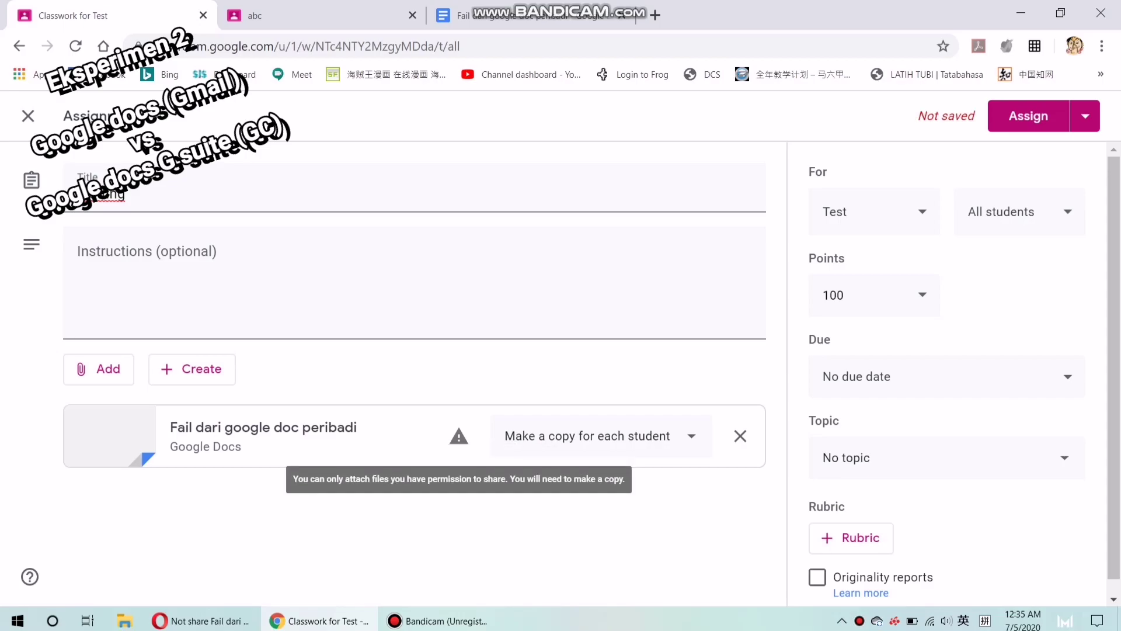
# - Attach Not share Fail dari akaun G suite from Drive, also with a copy per student
pyautogui.click(99, 368)
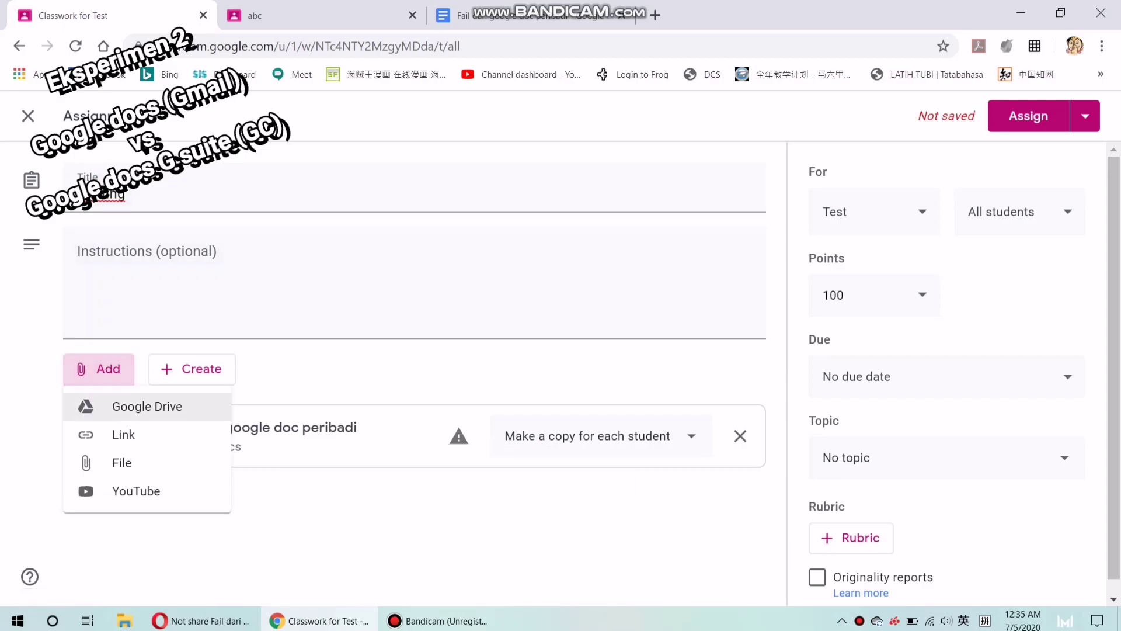
pyautogui.click(147, 407)
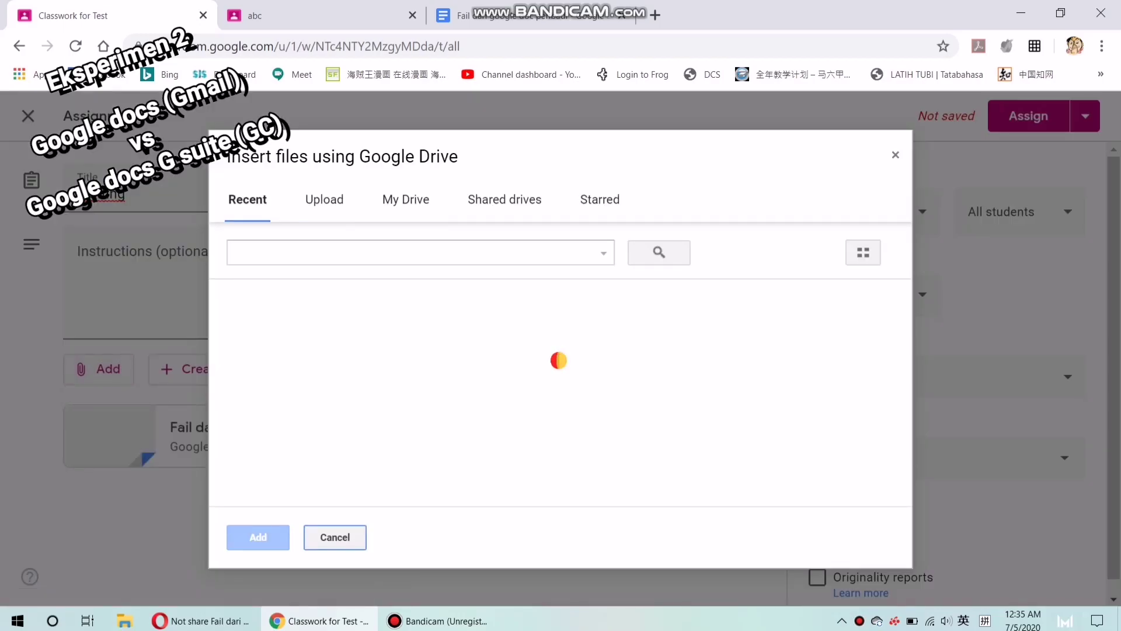
pyautogui.click(342, 380)
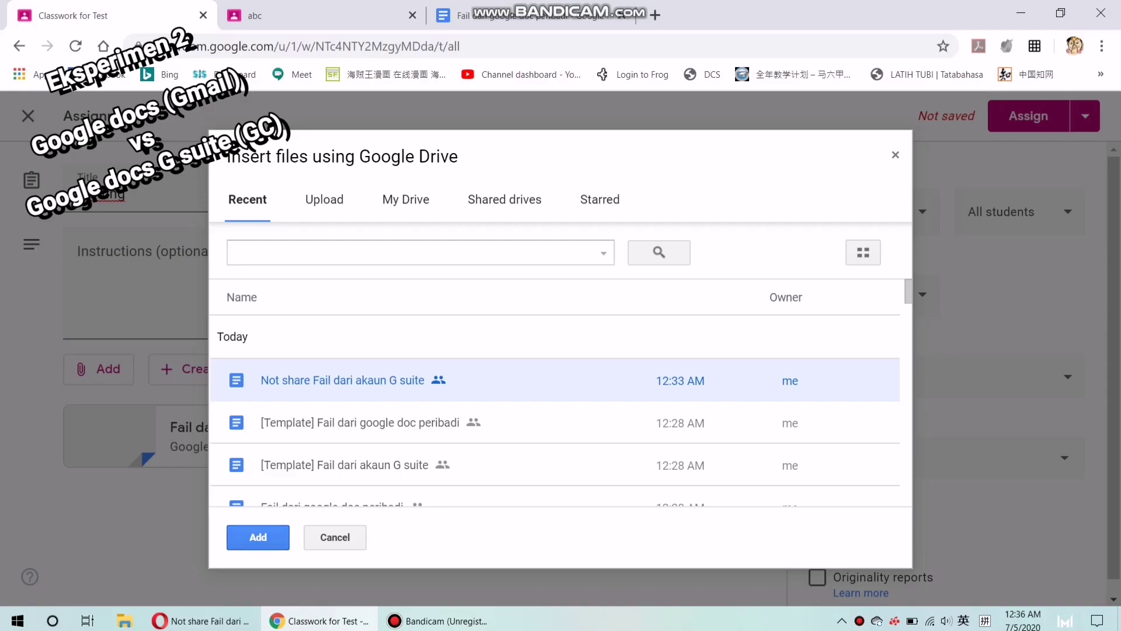
pyautogui.click(258, 536)
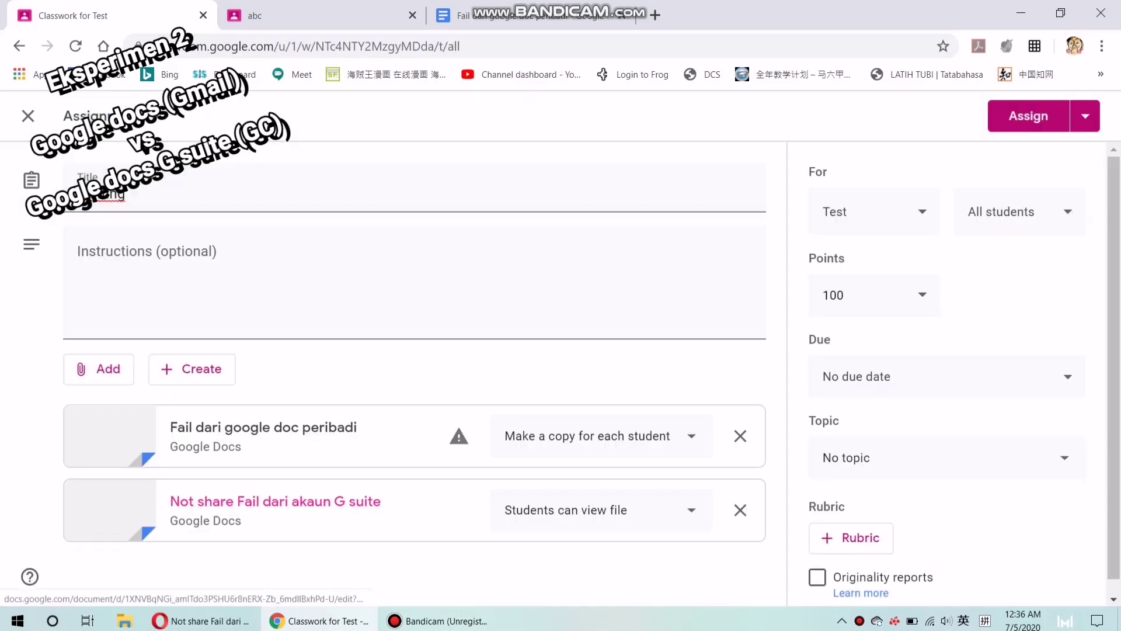
pyautogui.click(601, 510)
pyautogui.click(587, 556)
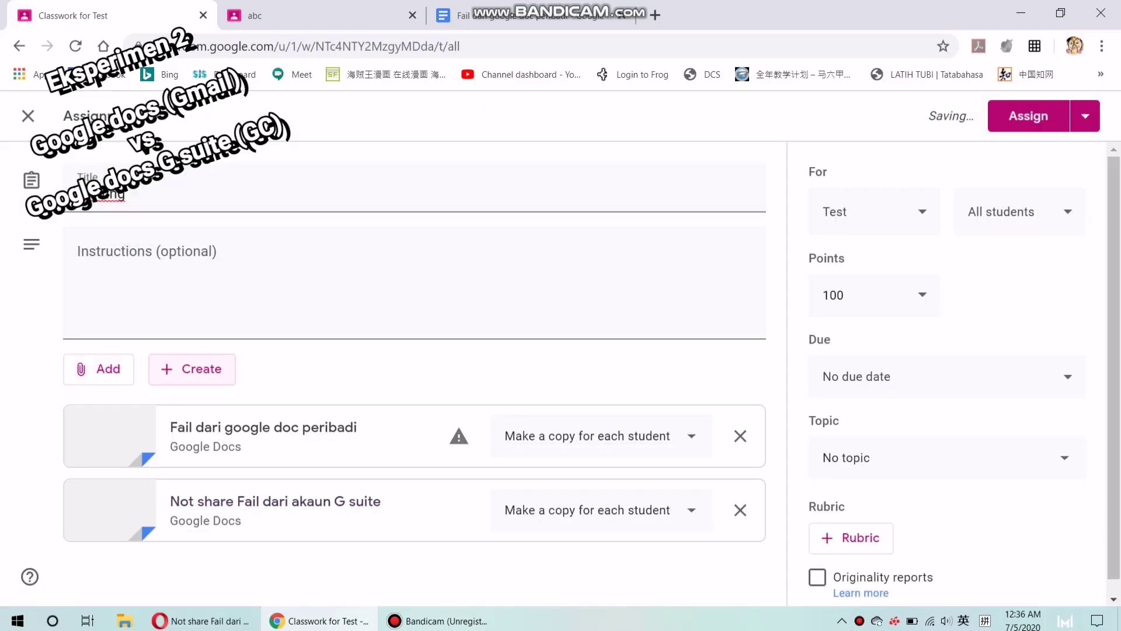
# - Create a new attached Google Doc reading 'G suite can edit' and close it
pyautogui.click(192, 369)
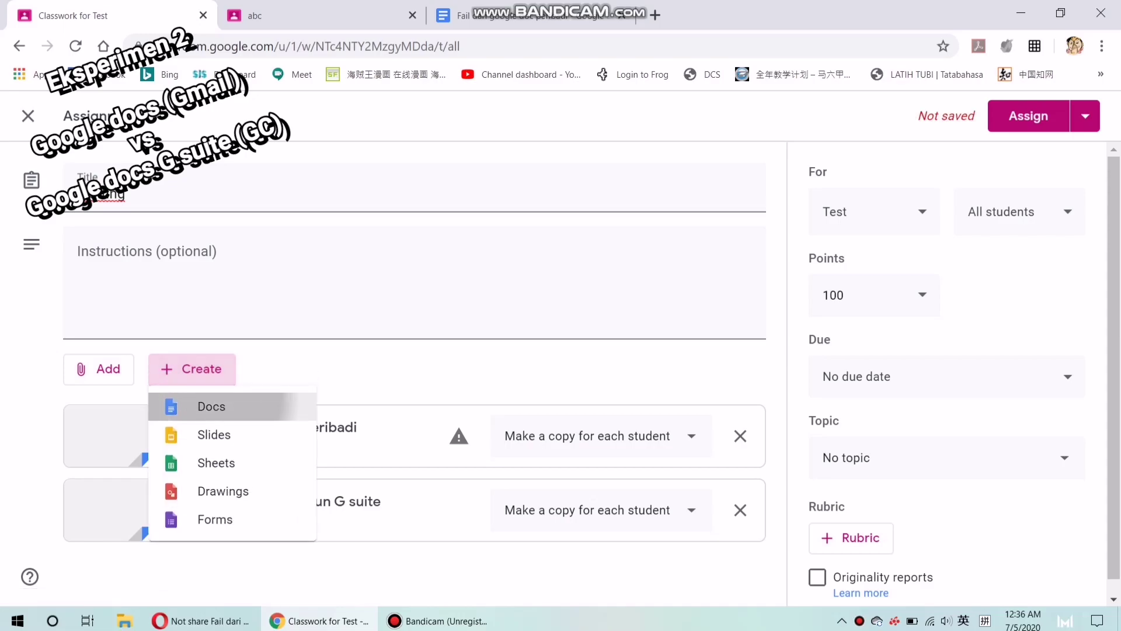
pyautogui.click(211, 406)
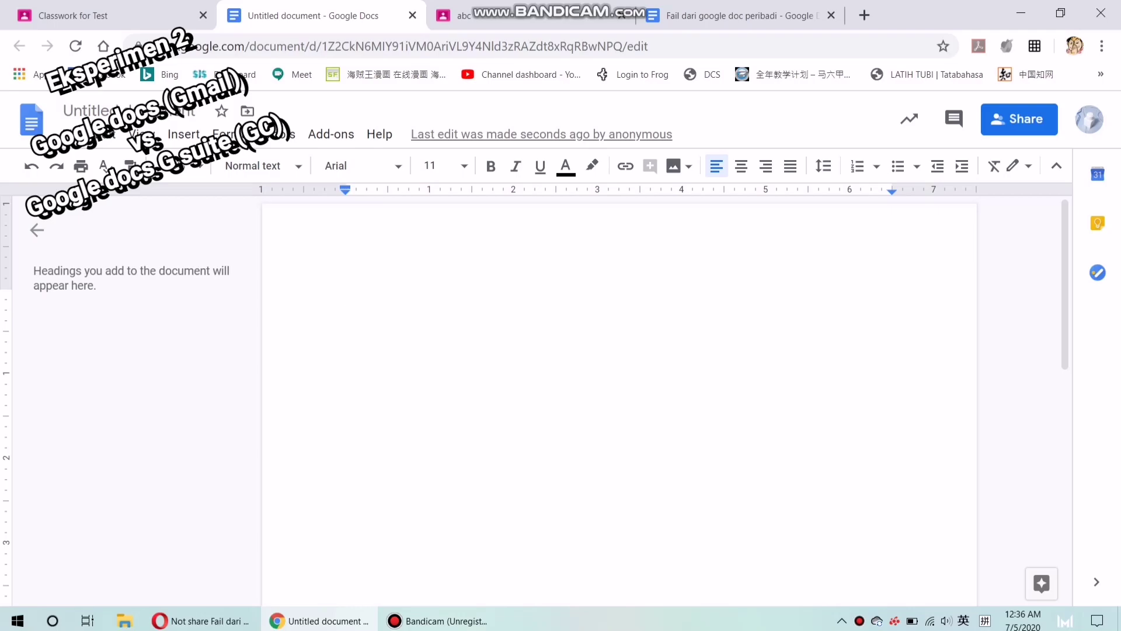
pyautogui.write('googl')
pyautogui.press('BackSpace')
pyautogui.press('BackSpace')
pyautogui.press('BackSpace')
pyautogui.press('BackSpace')
pyautogui.press('BackSpace')
pyautogui.write('G su')
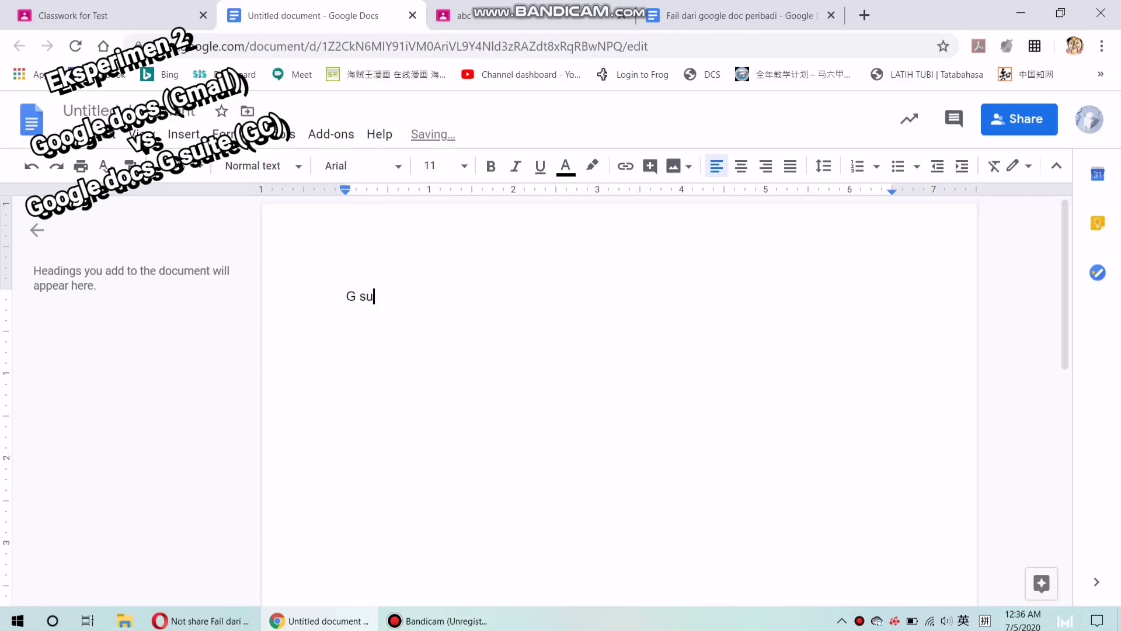
pyautogui.write('ite can edit')
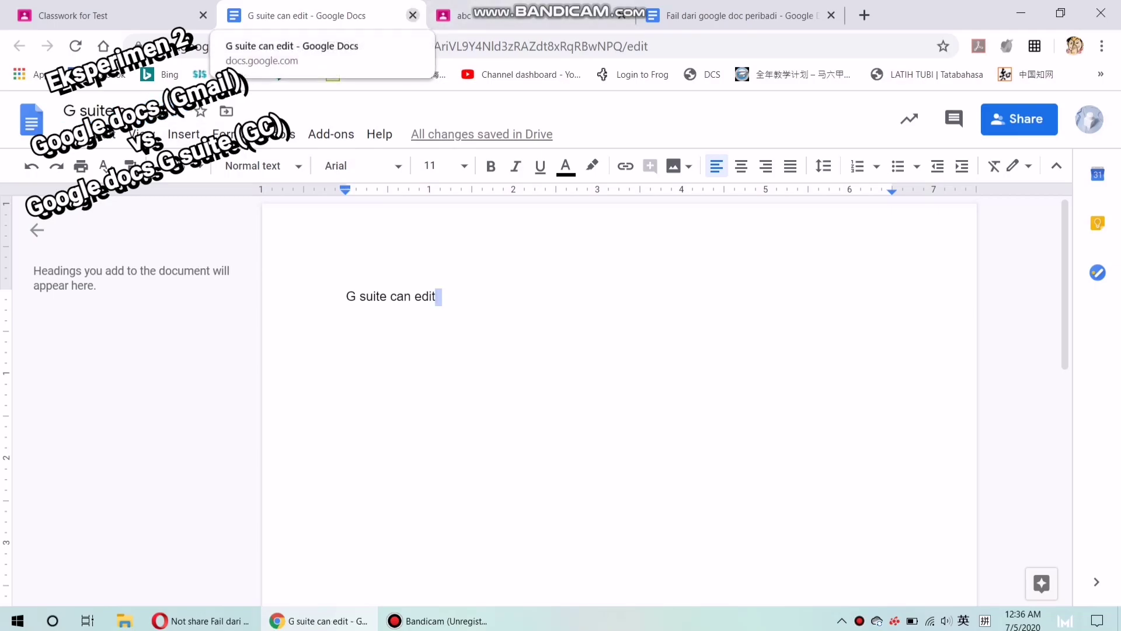
pyautogui.click(413, 15)
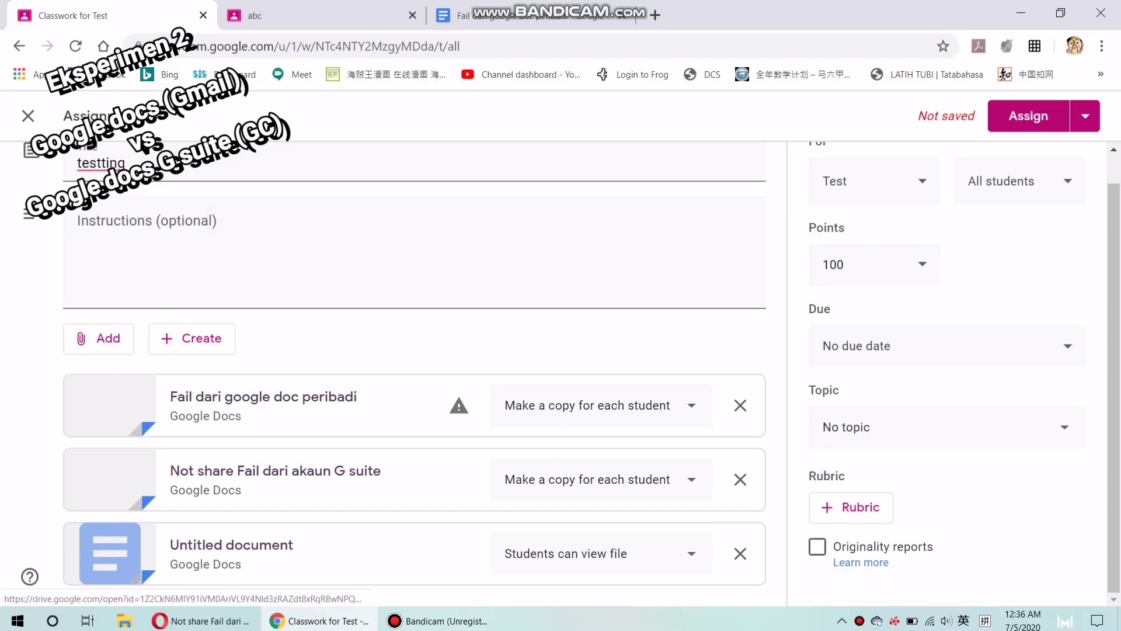
# - Set the Untitled document to make a copy for each student and post the testting assignment
pyautogui.click(601, 553)
pyautogui.click(590, 555)
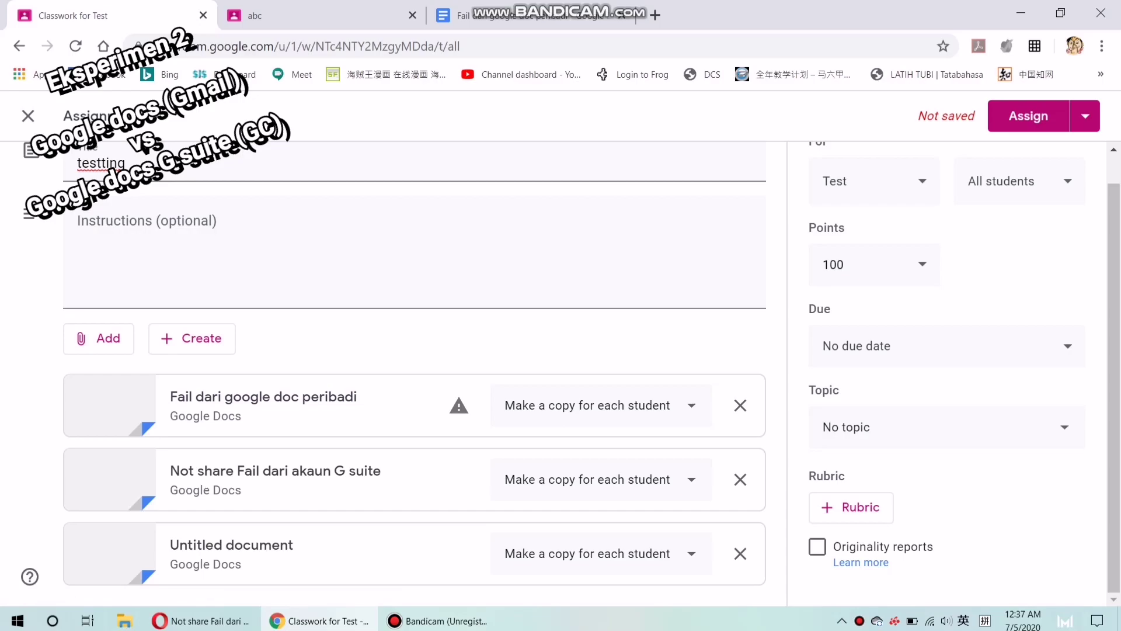
pyautogui.moveTo(459, 406)
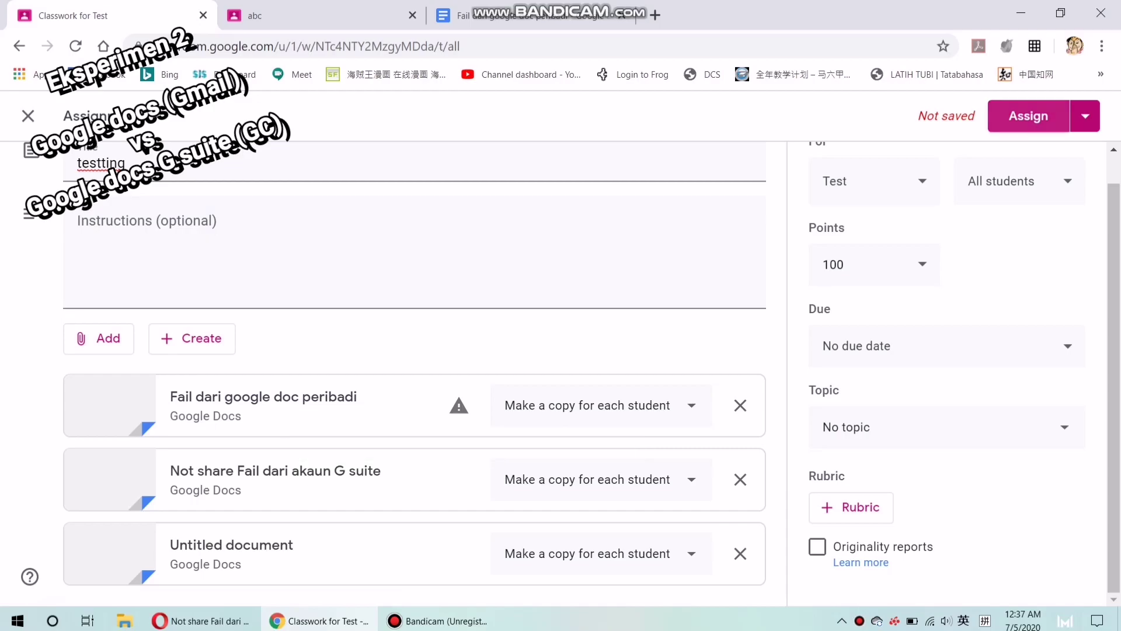
pyautogui.click(1028, 116)
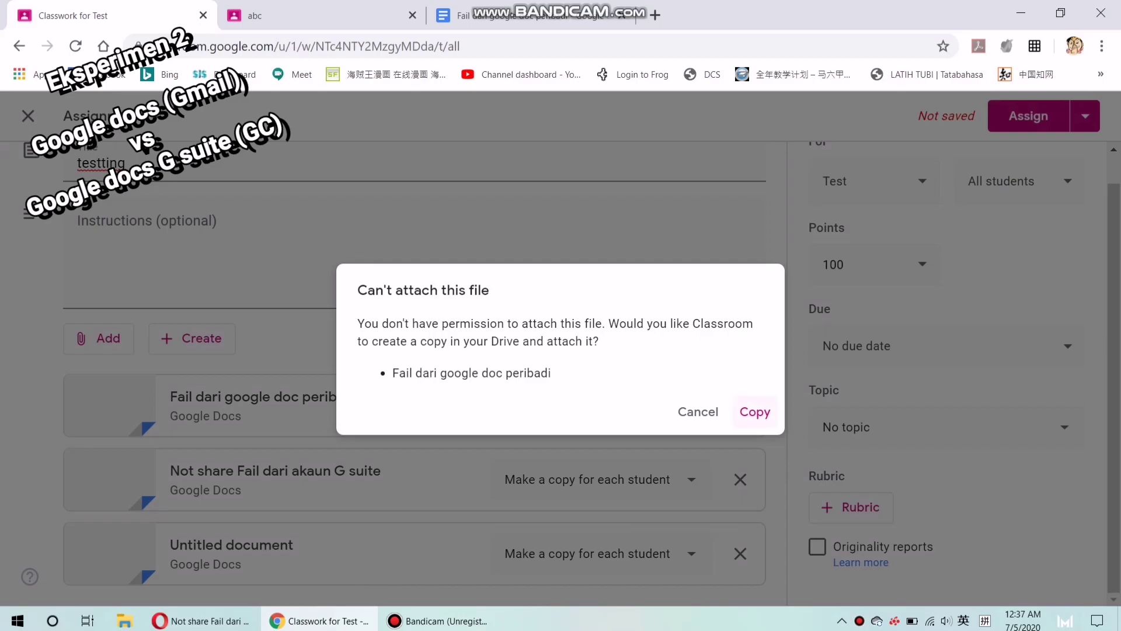
# - Let Classroom copy the personal file into Drive, then switch to the student's tab
pyautogui.moveTo(461, 342); pyautogui.dragTo(528, 374)
pyautogui.click(527, 375)
pyautogui.moveTo(454, 342)
pyautogui.mouseDown()
pyautogui.moveTo(507, 373)
pyautogui.moveTo(513, 342)
pyautogui.moveTo(452, 341)
pyautogui.mouseUp()
pyautogui.click(519, 342)
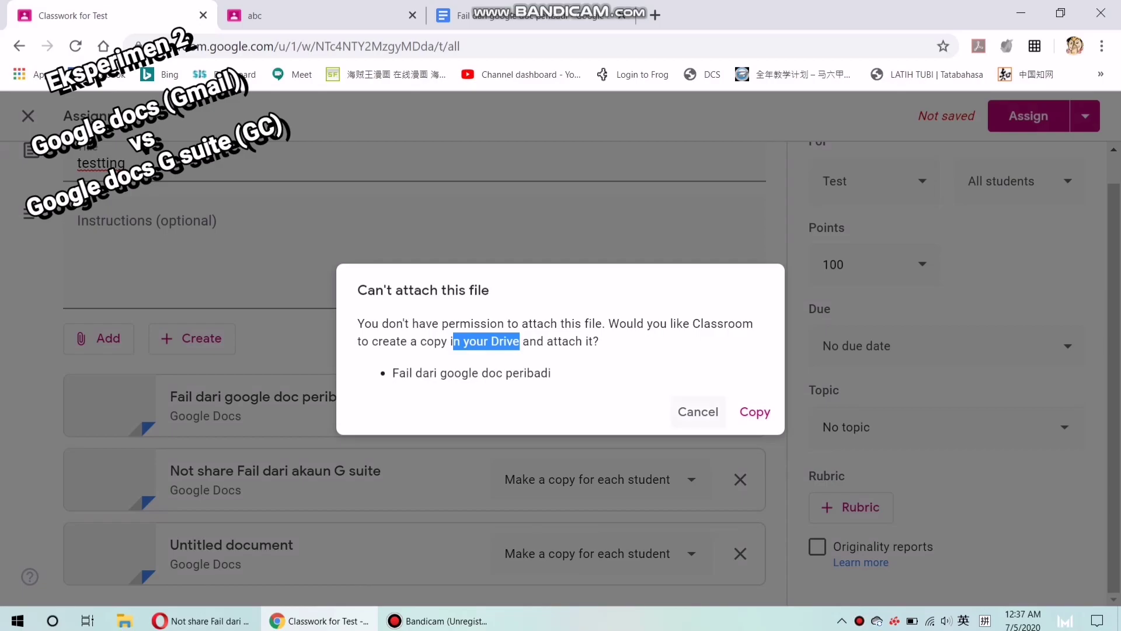
pyautogui.click(755, 412)
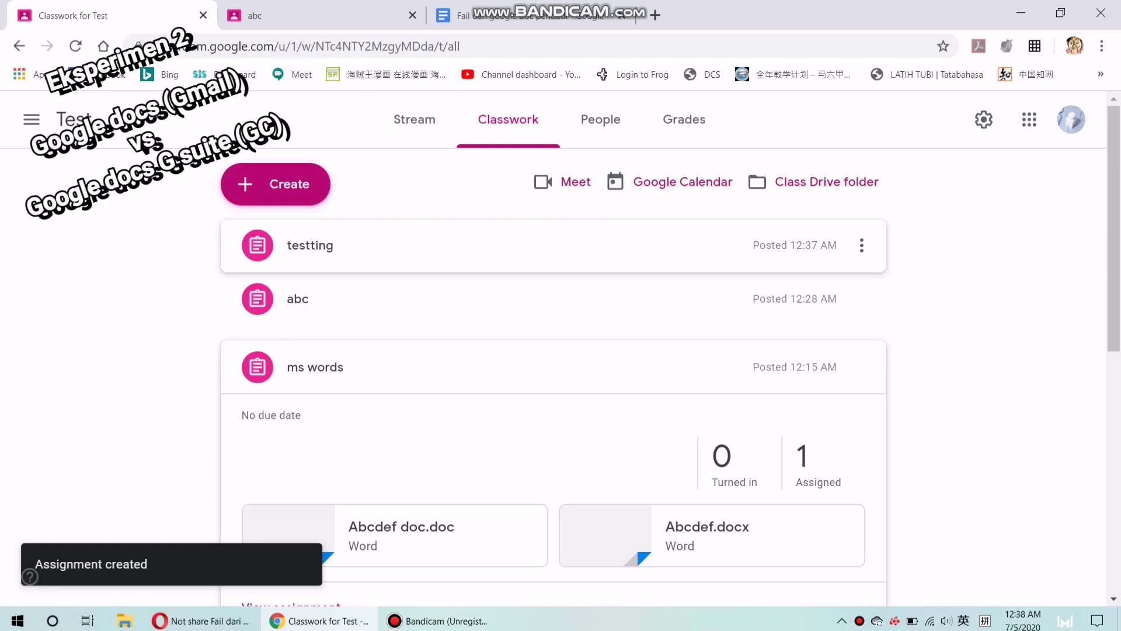
pyautogui.click(303, 16)
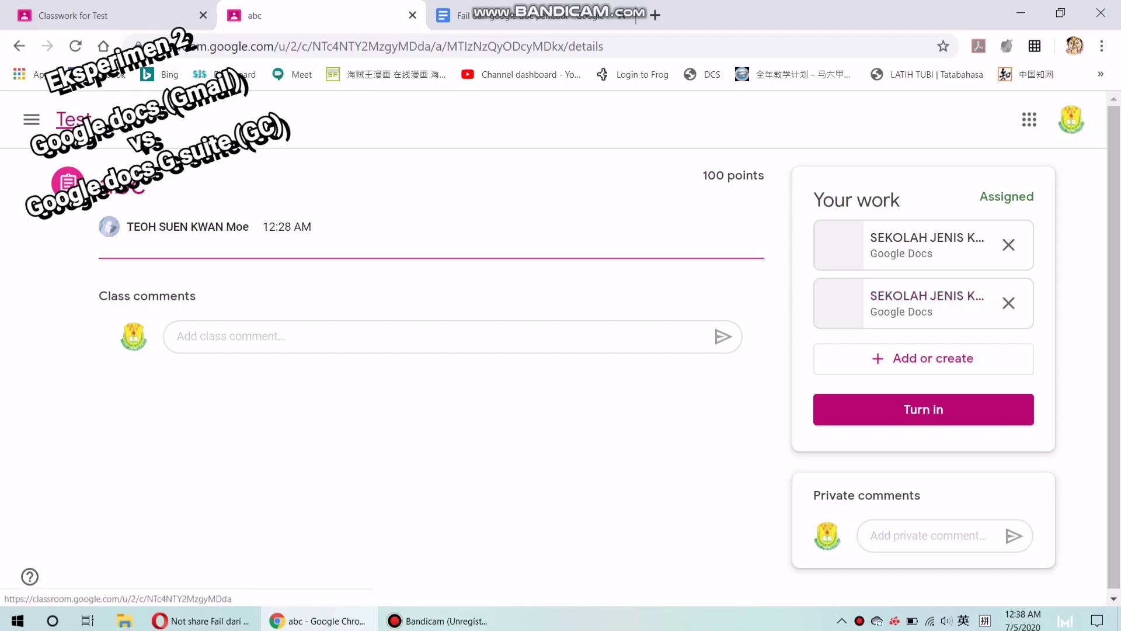
# - As the student, open the testting assignment from Classwork and its first attached document
pyautogui.click(68, 120)
pyautogui.click(550, 119)
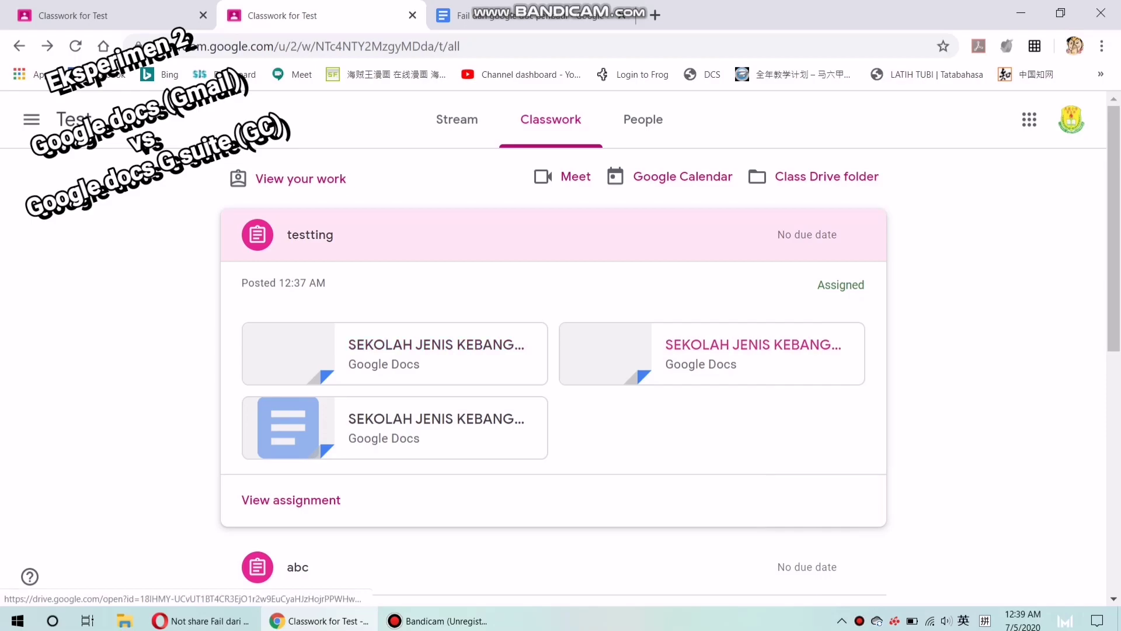
pyautogui.click(291, 500)
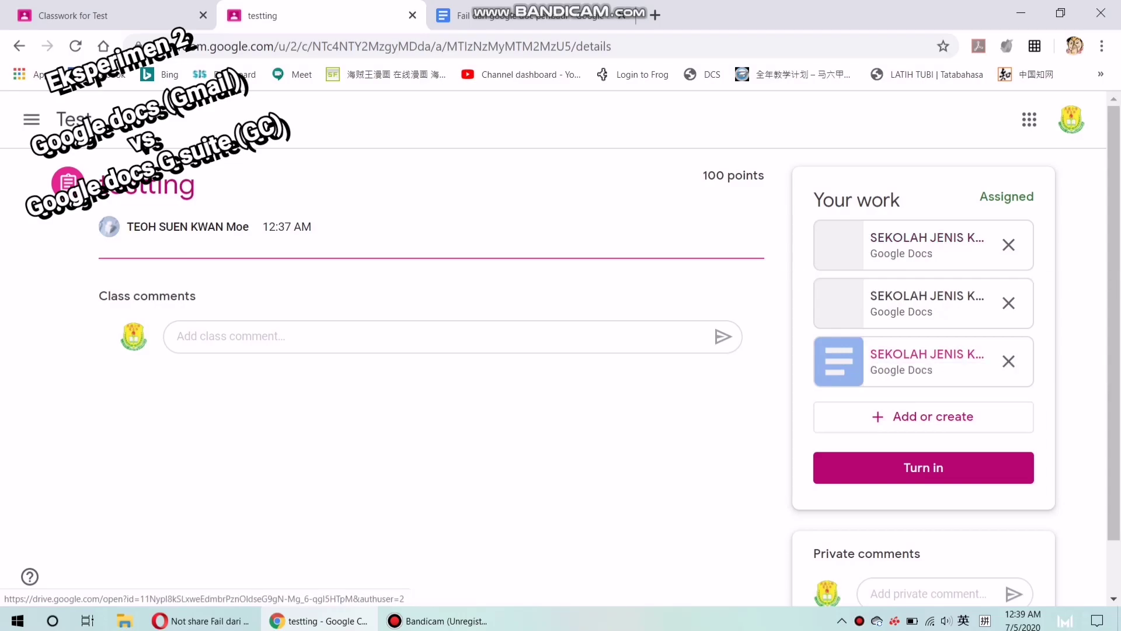
pyautogui.click(927, 237)
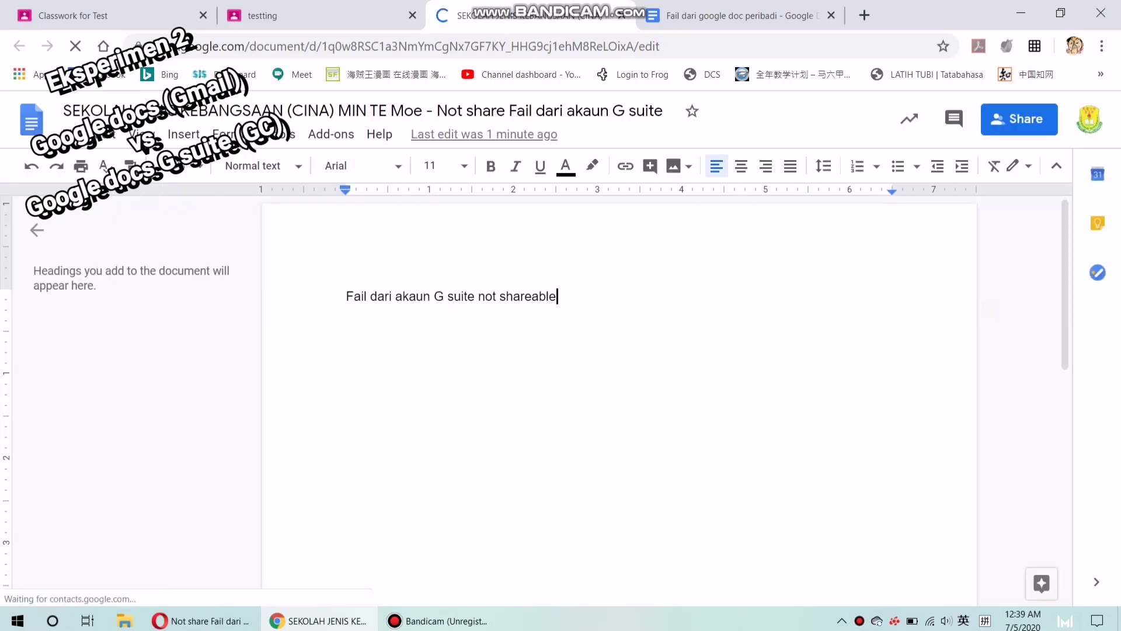
# - Type random test letters into each of the three attached Doc copies, then close the extra tab
pyautogui.write('jshdjshdjshdjakgdhjas')
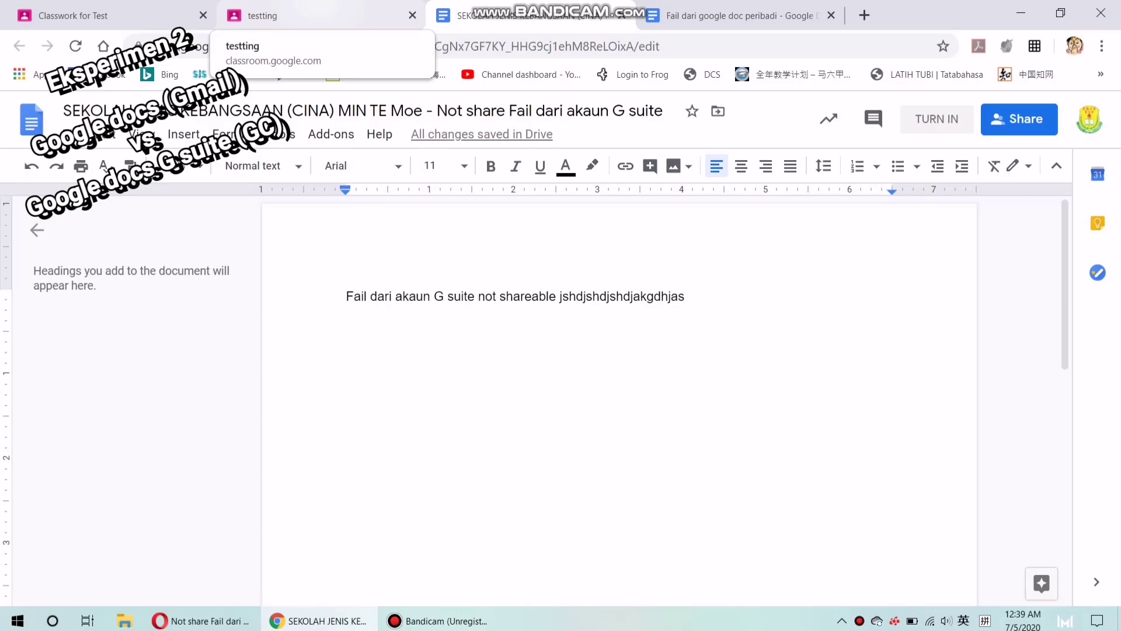
pyautogui.click(263, 15)
pyautogui.click(927, 296)
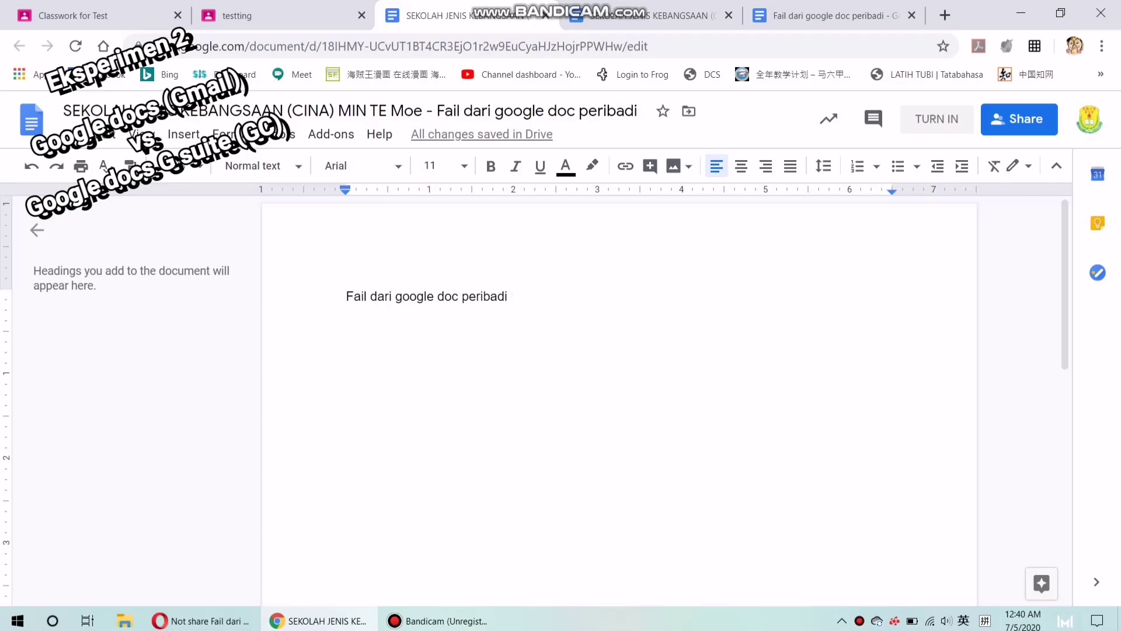
pyautogui.write('hgzjhbaxnghsd')
pyautogui.click(280, 16)
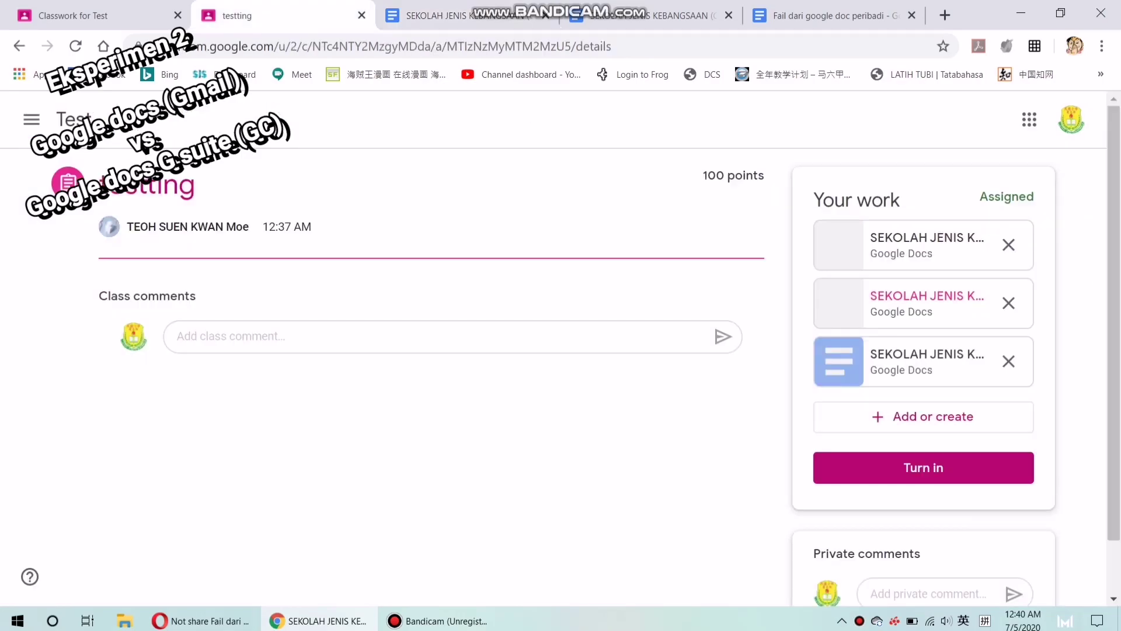
pyautogui.click(927, 237)
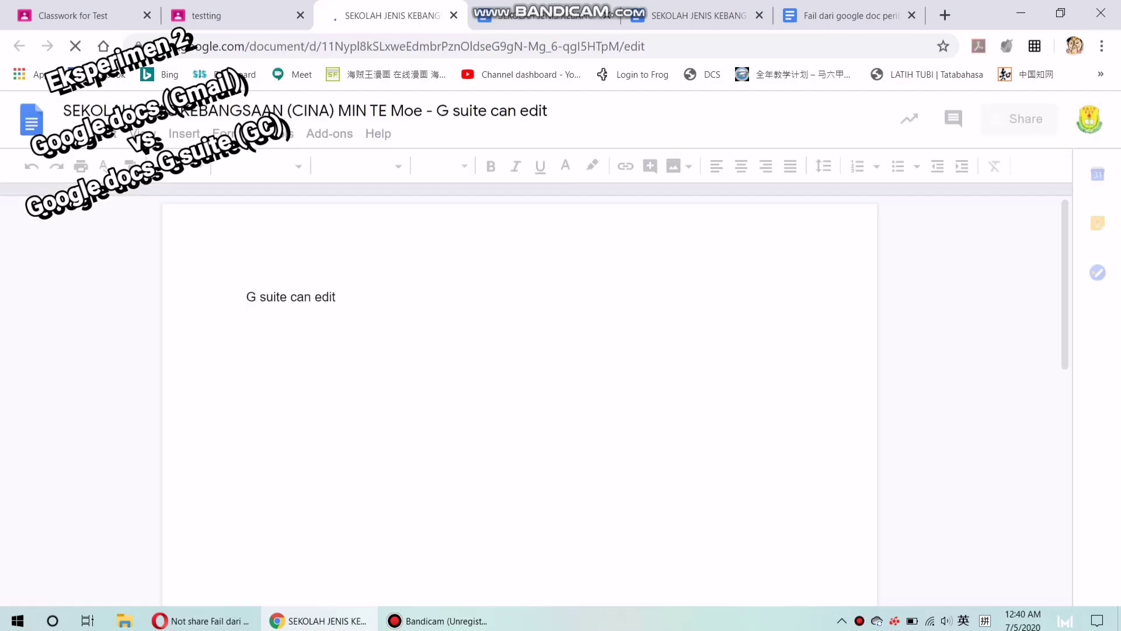
pyautogui.write('sdjksaydhuaxiu')
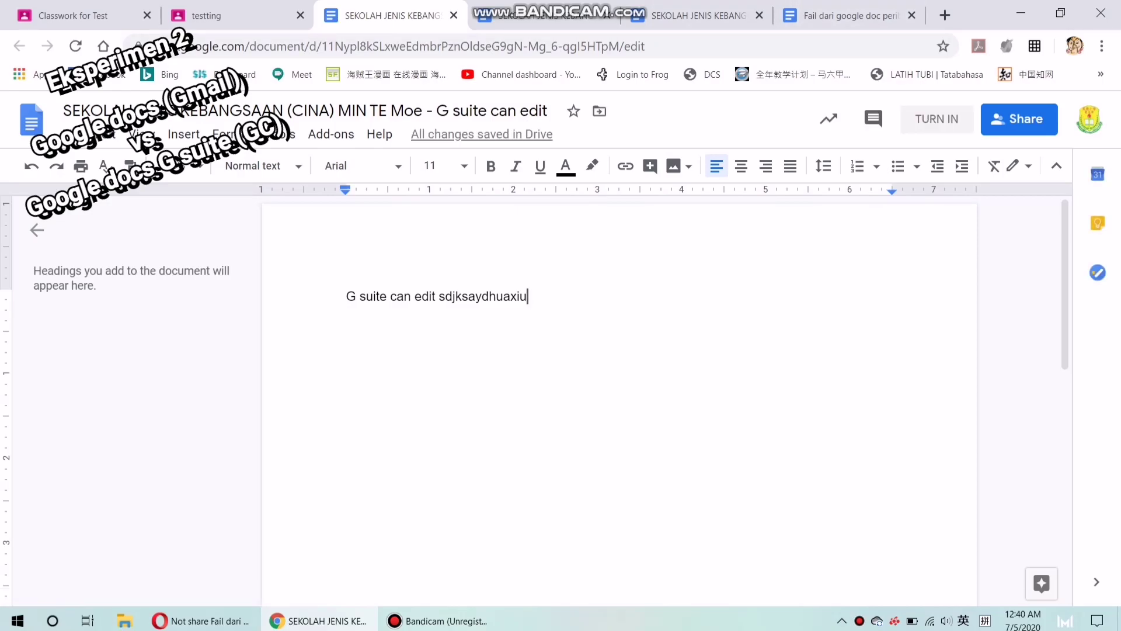
pyautogui.click(708, 16)
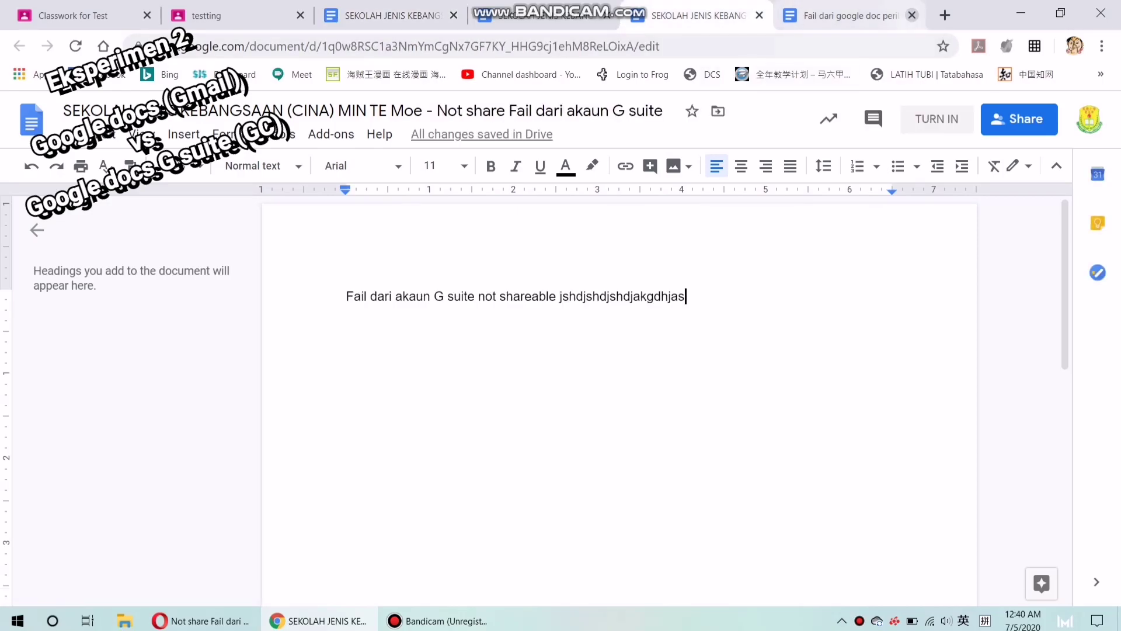
pyautogui.click(911, 15)
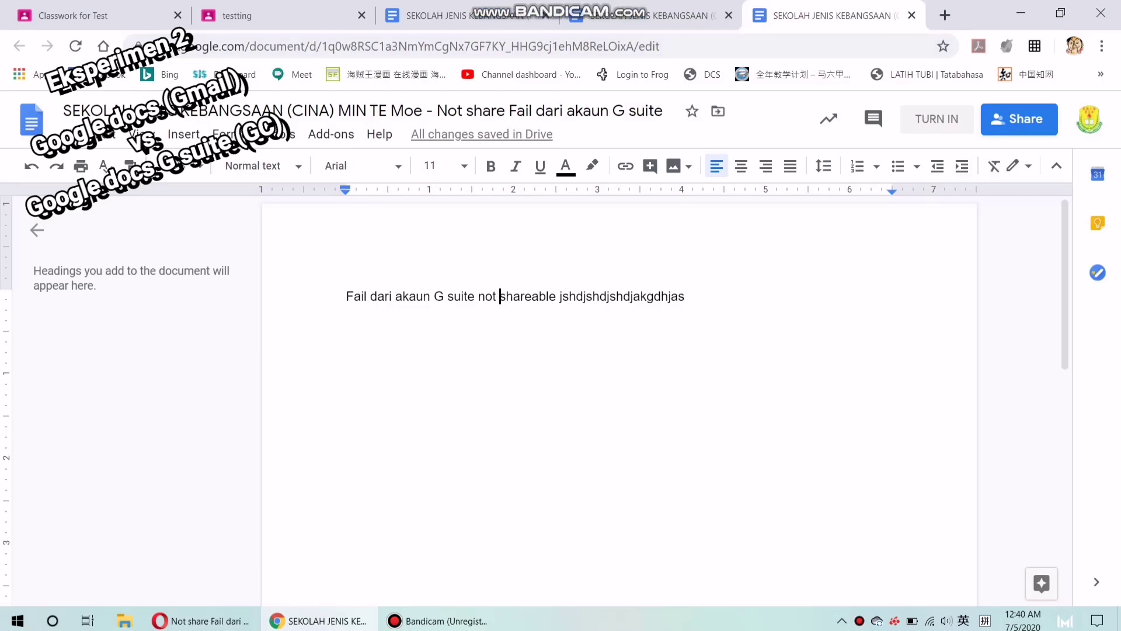
pyautogui.click(1019, 119)
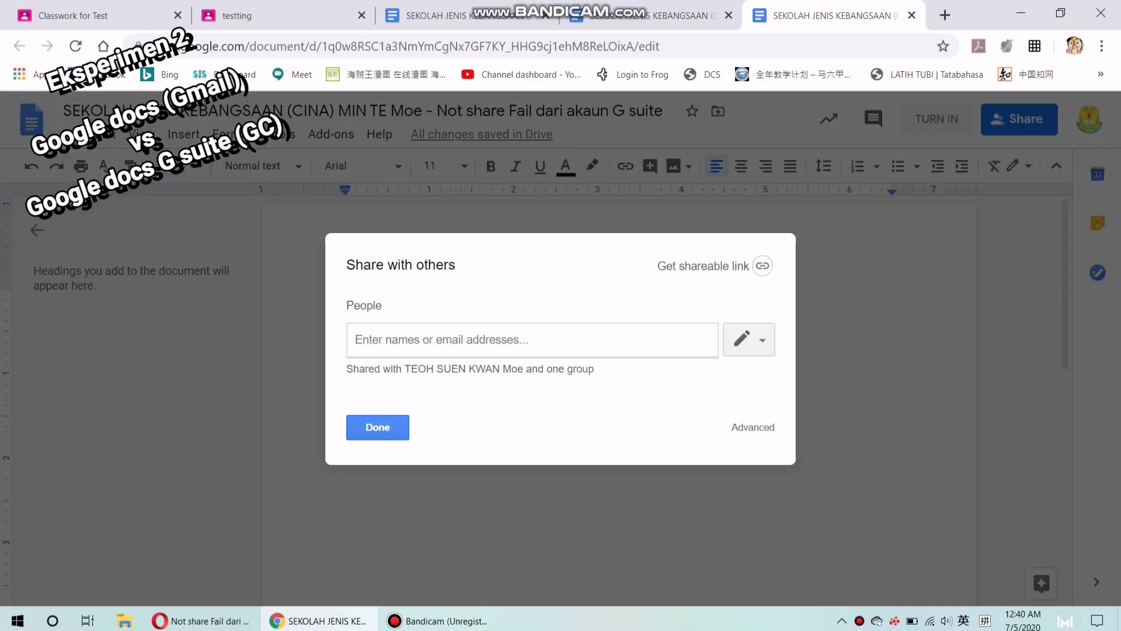
pyautogui.click(753, 427)
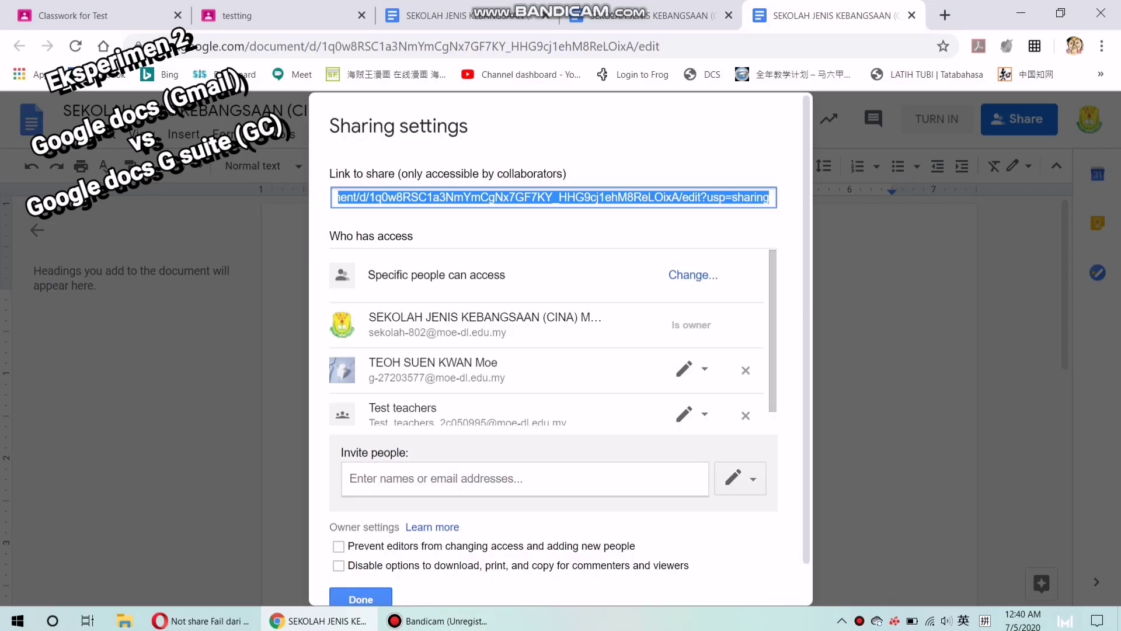
pyautogui.scroll(-1, 554, 337)
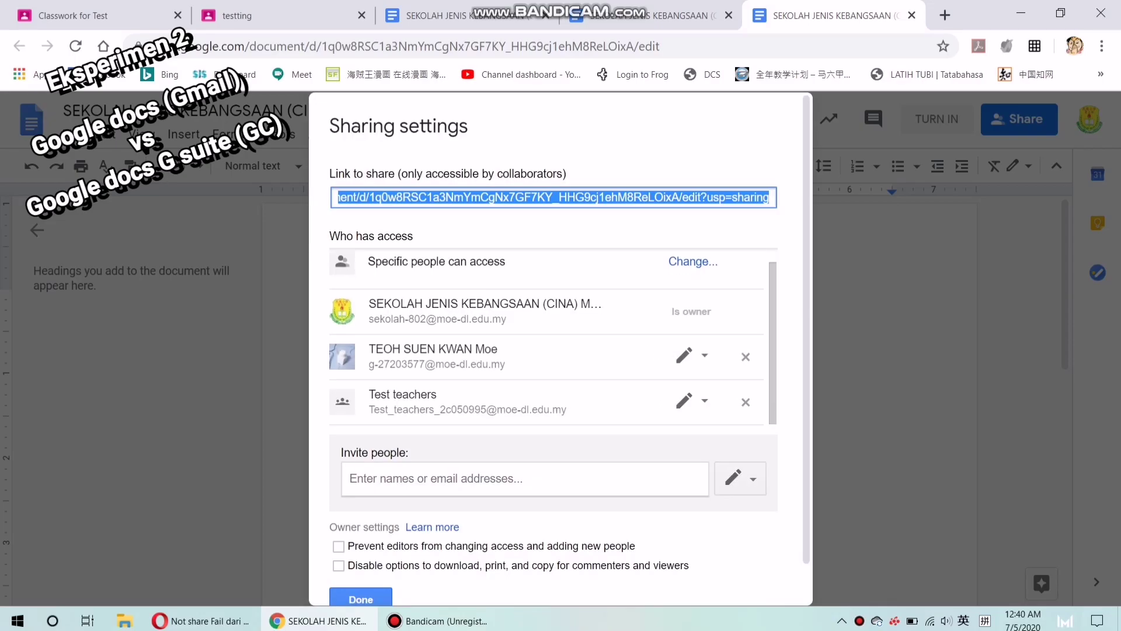
pyautogui.scroll(1, 553, 337)
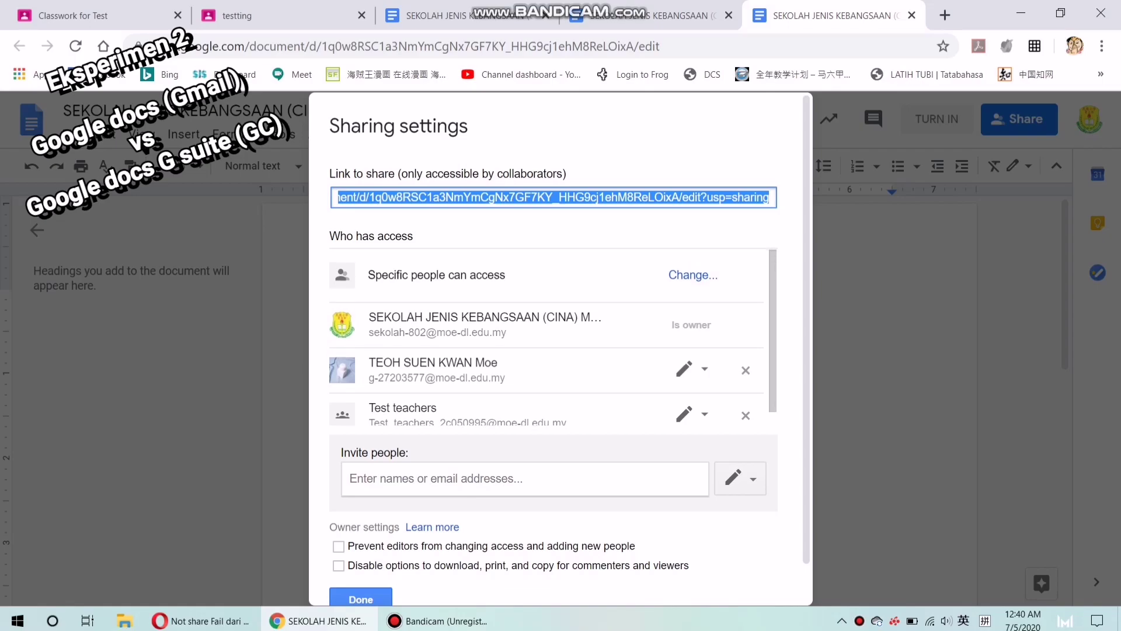
pyautogui.scroll(-2, 644, 412)
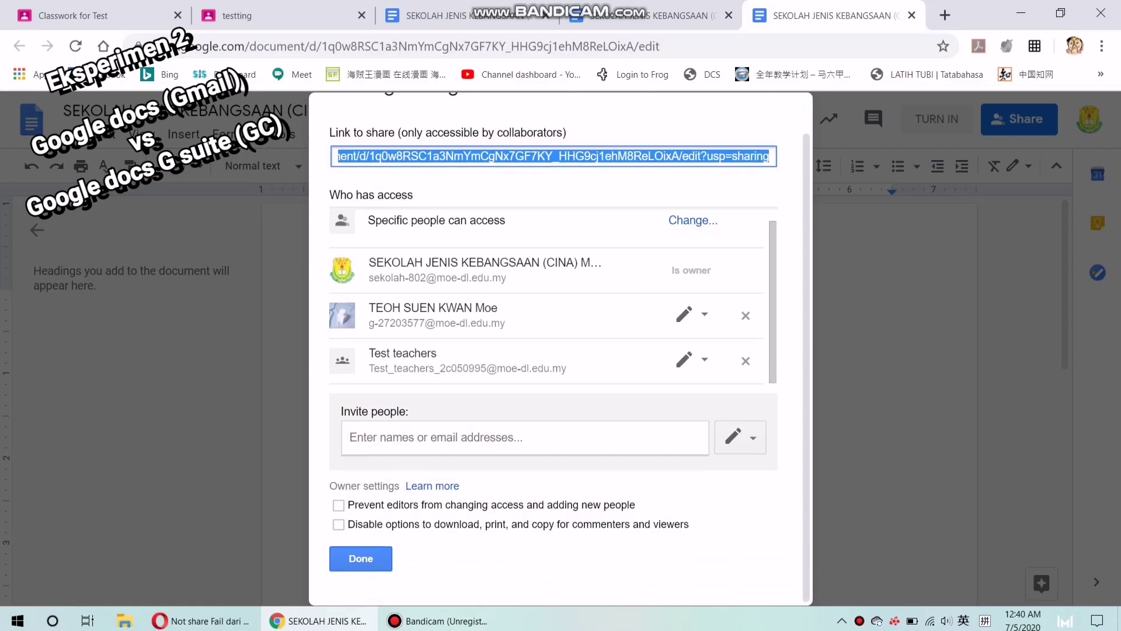
pyautogui.scroll(3, 645, 362)
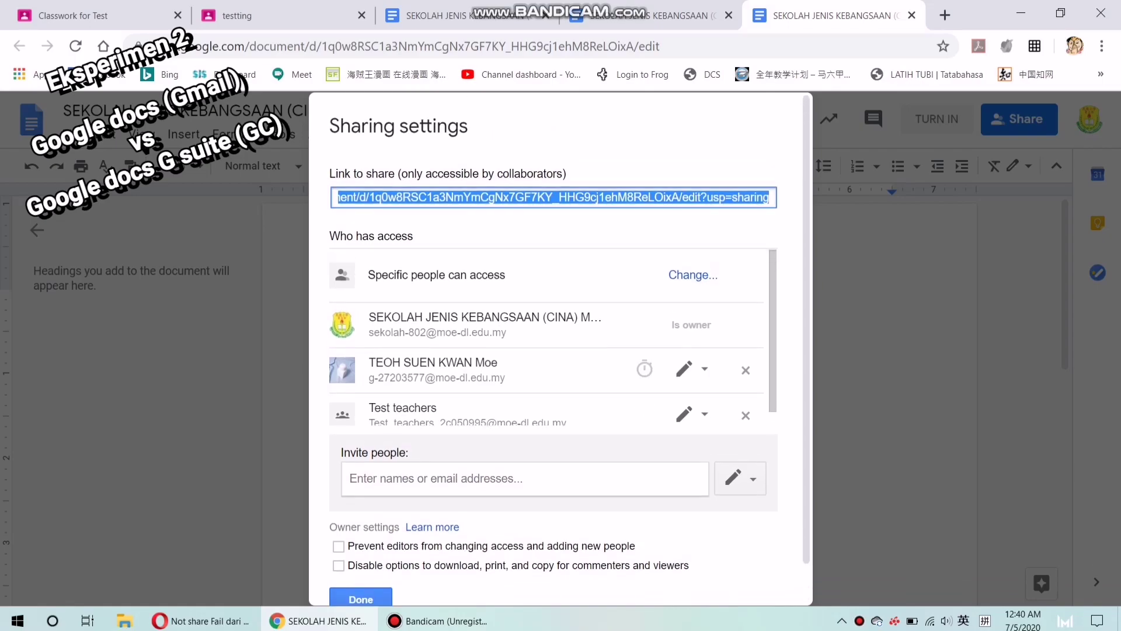
pyautogui.scroll(-1, 584, 384)
pyautogui.scroll(1, 584, 384)
pyautogui.scroll(-1, 561, 351)
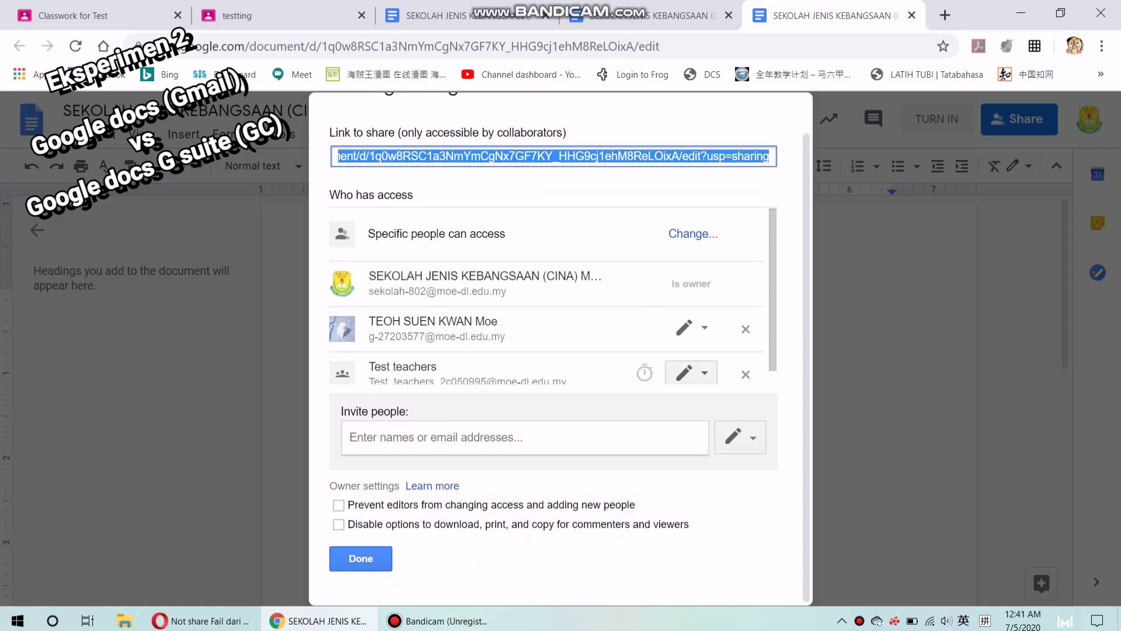
pyautogui.click(361, 559)
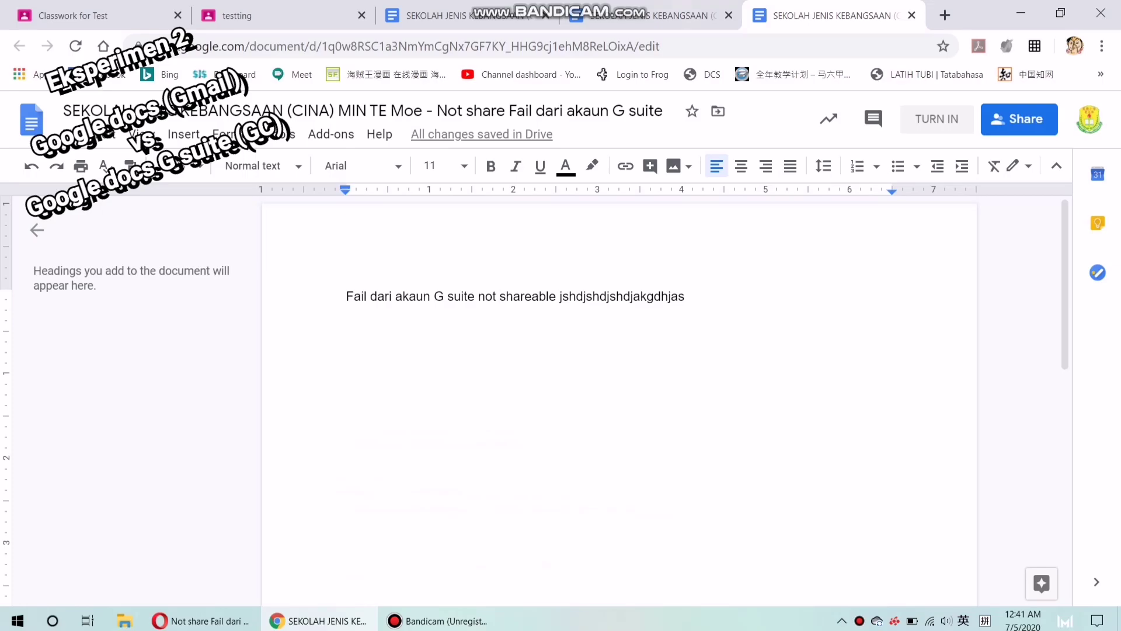
# - Close the four leftover document tabs and turn in testting with its three Doc copies
pyautogui.click(912, 15)
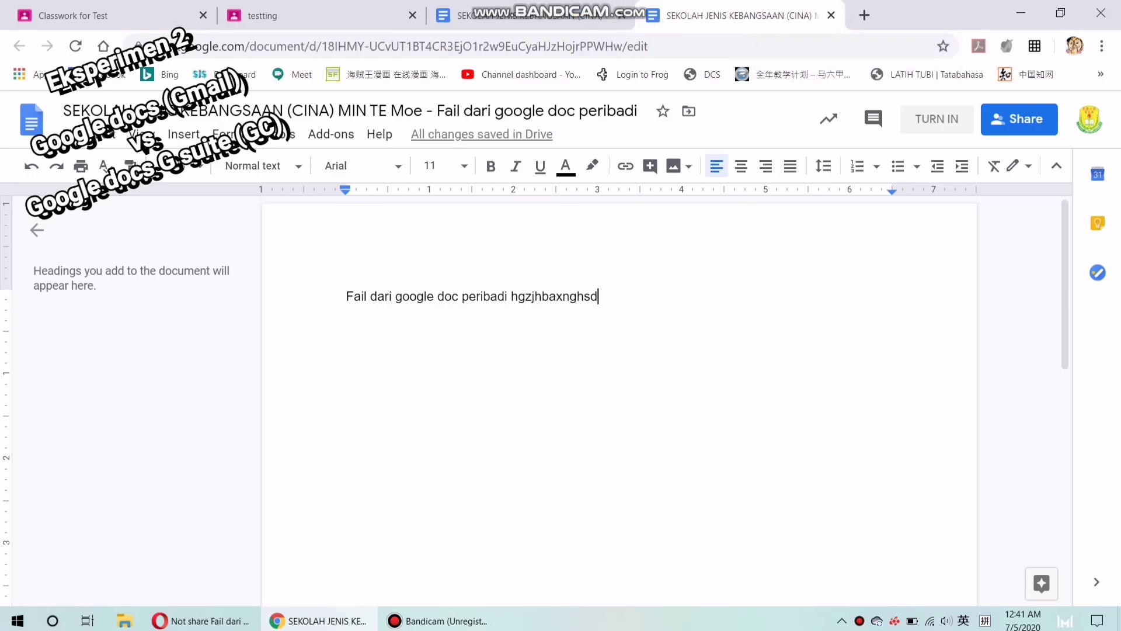
pyautogui.click(831, 15)
pyautogui.click(750, 15)
pyautogui.click(622, 15)
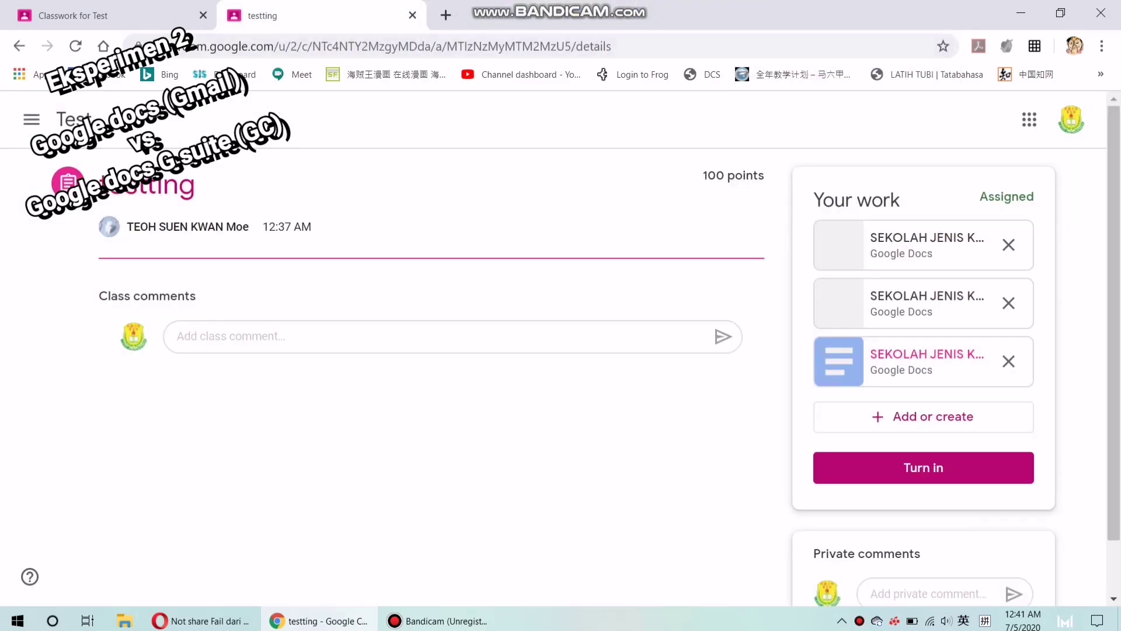
pyautogui.click(923, 467)
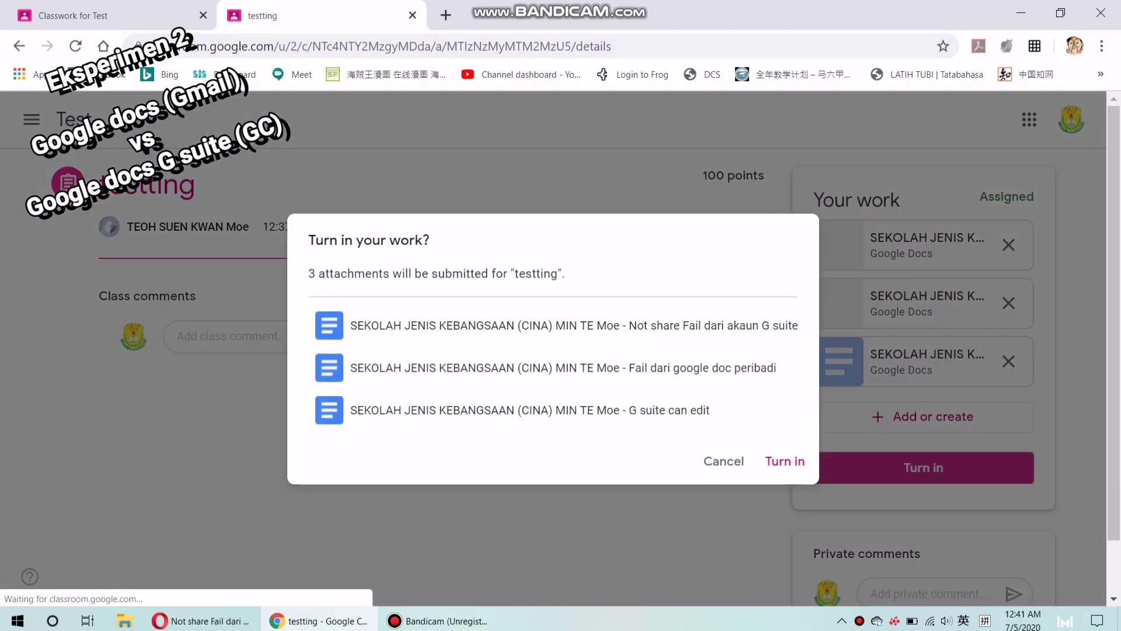
pyautogui.click(785, 461)
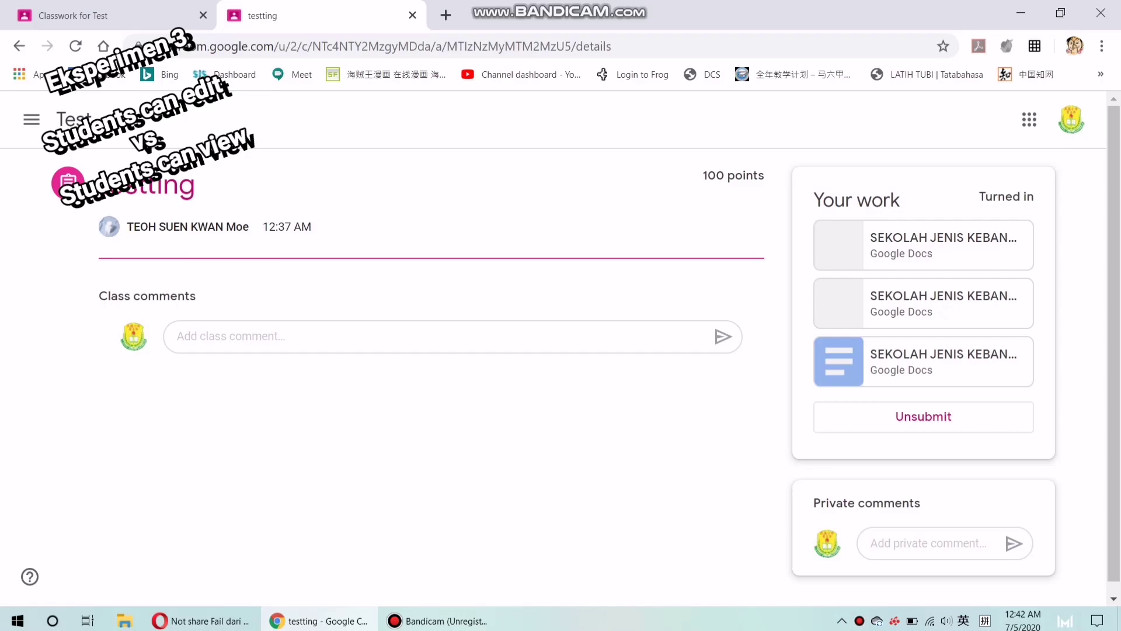
# - From the Classwork for Test page, create a new assignment set to All students, 100 points
pyautogui.click(132, 15)
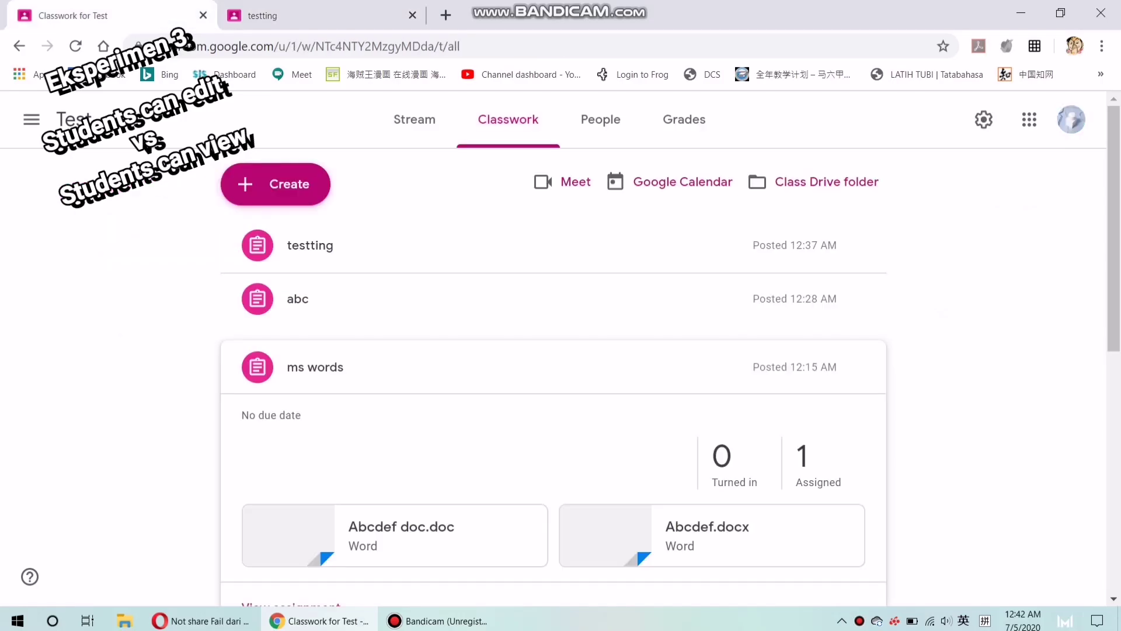
pyautogui.hotkey('ctrl', 'pagedown')
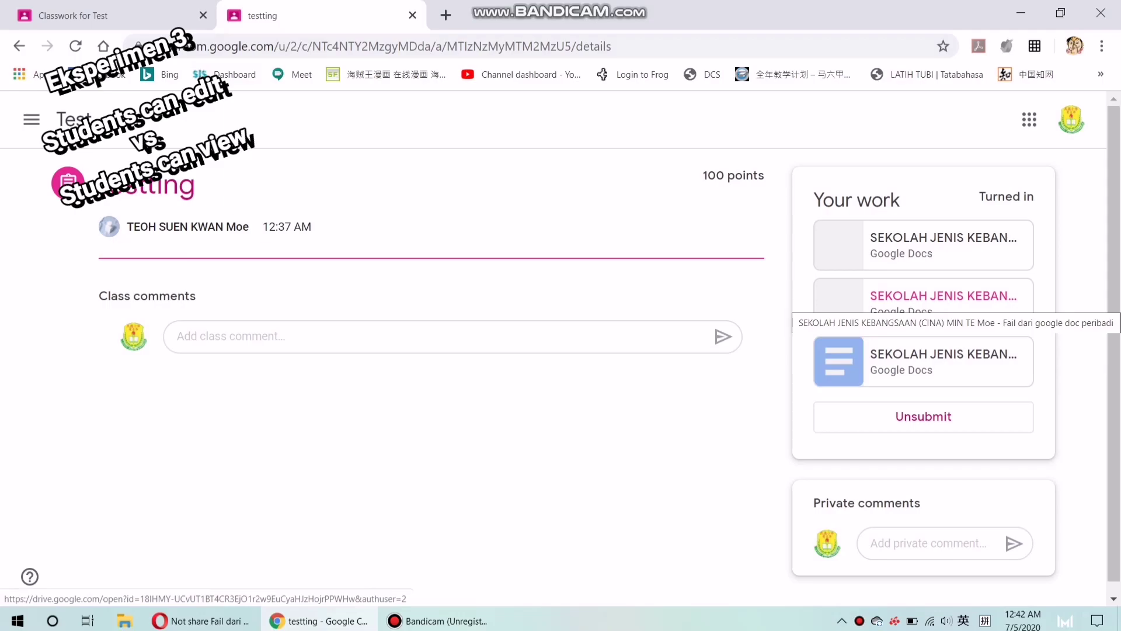
pyautogui.hotkey('ctrl', 'pageup')
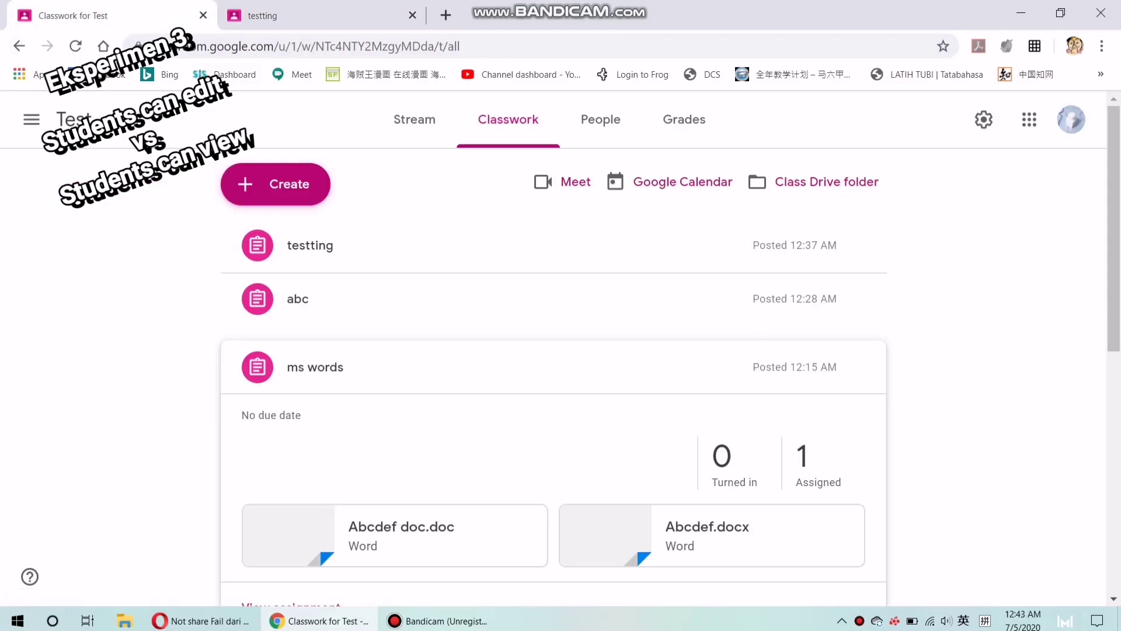
pyautogui.click(275, 184)
pyautogui.click(302, 233)
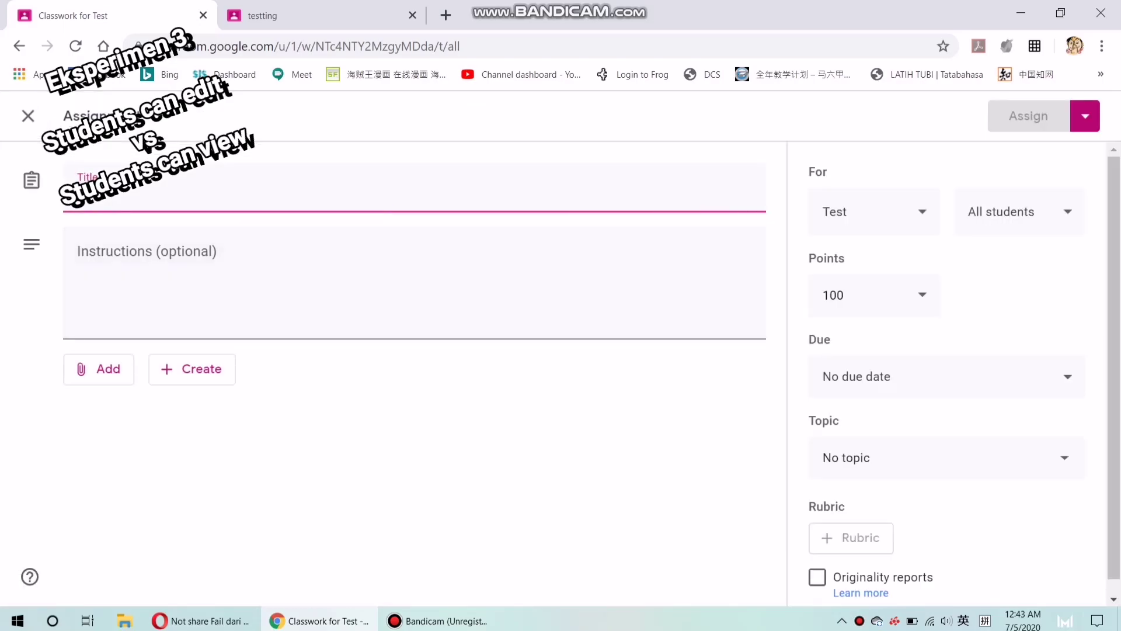
# - Attach the Not share Fail dari akaun G suite template from Drive with Students can edit file
pyautogui.click(99, 369)
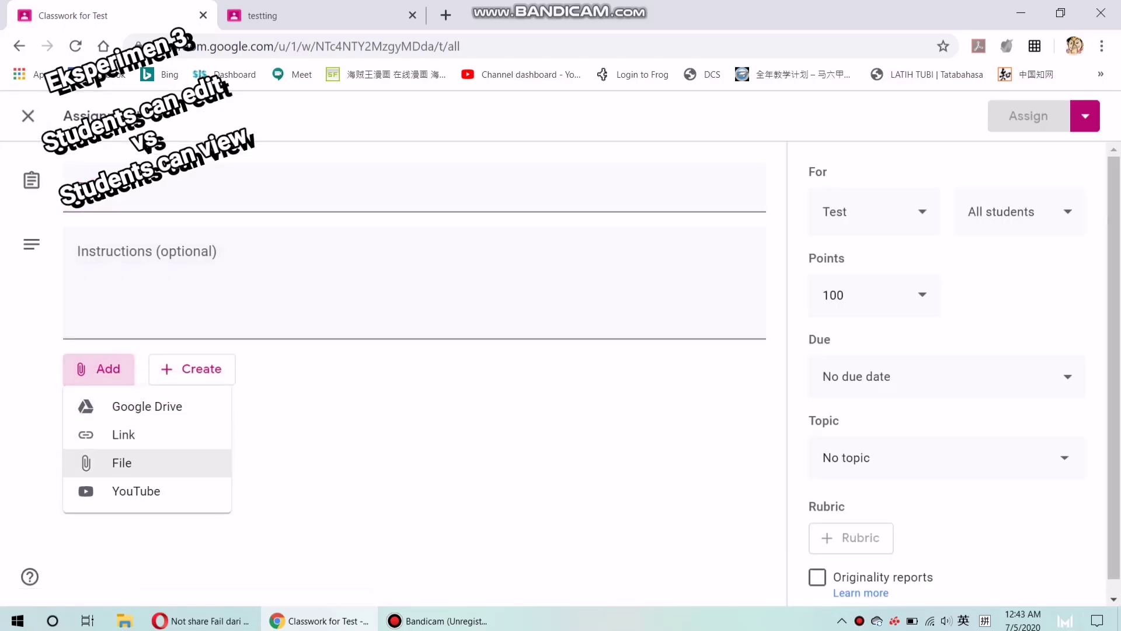
pyautogui.click(128, 410)
pyautogui.press('Return')
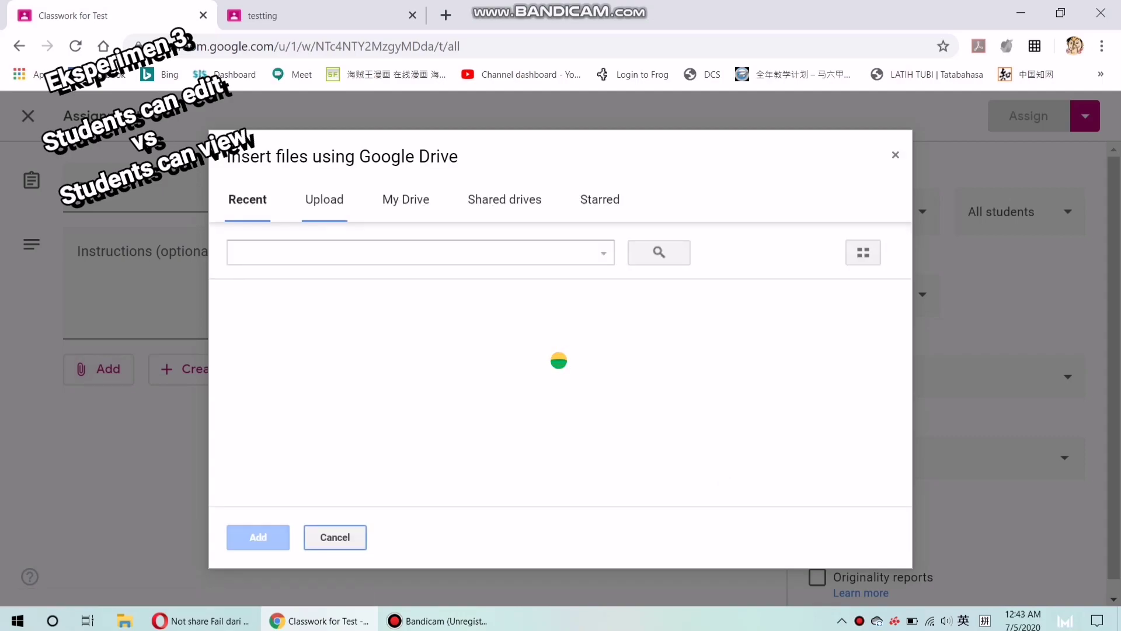
pyautogui.click(374, 423)
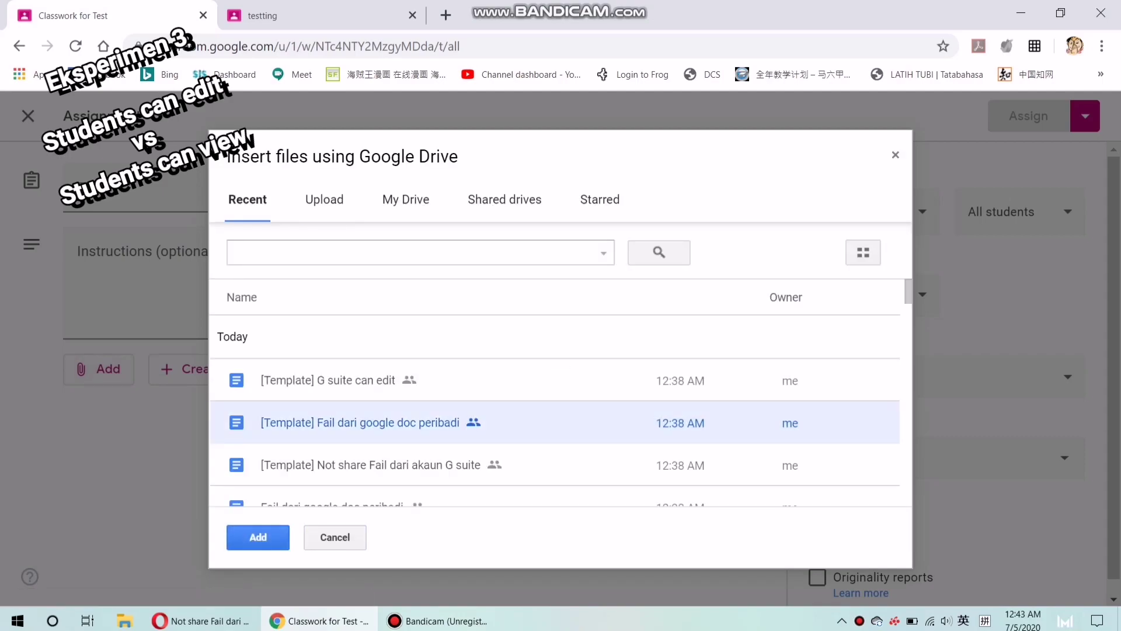
pyautogui.click(376, 465)
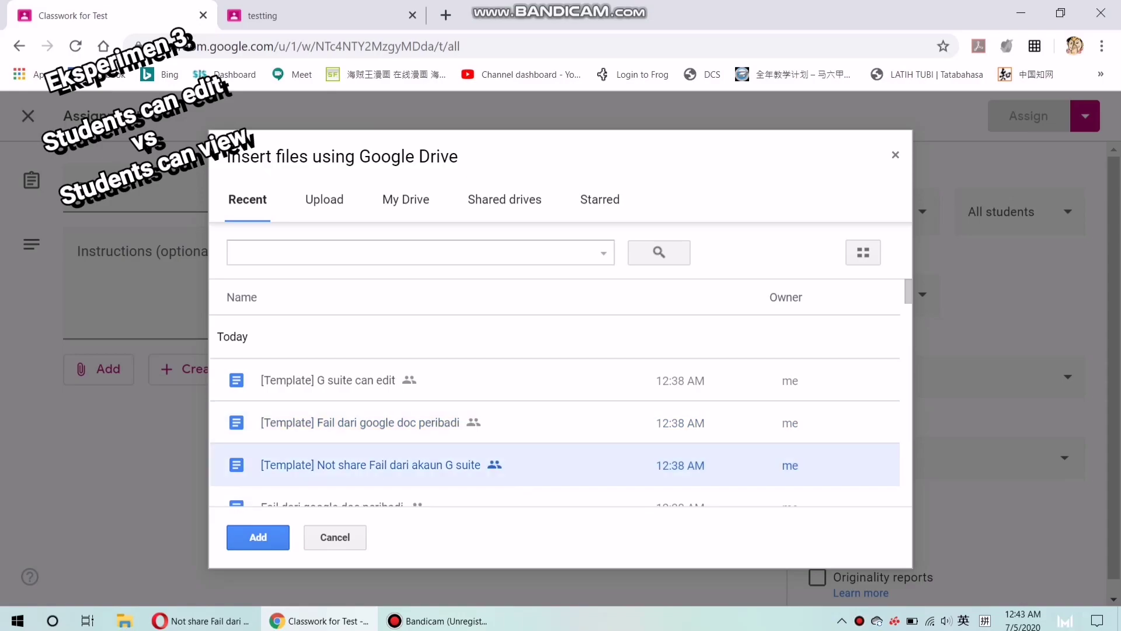
pyautogui.click(258, 537)
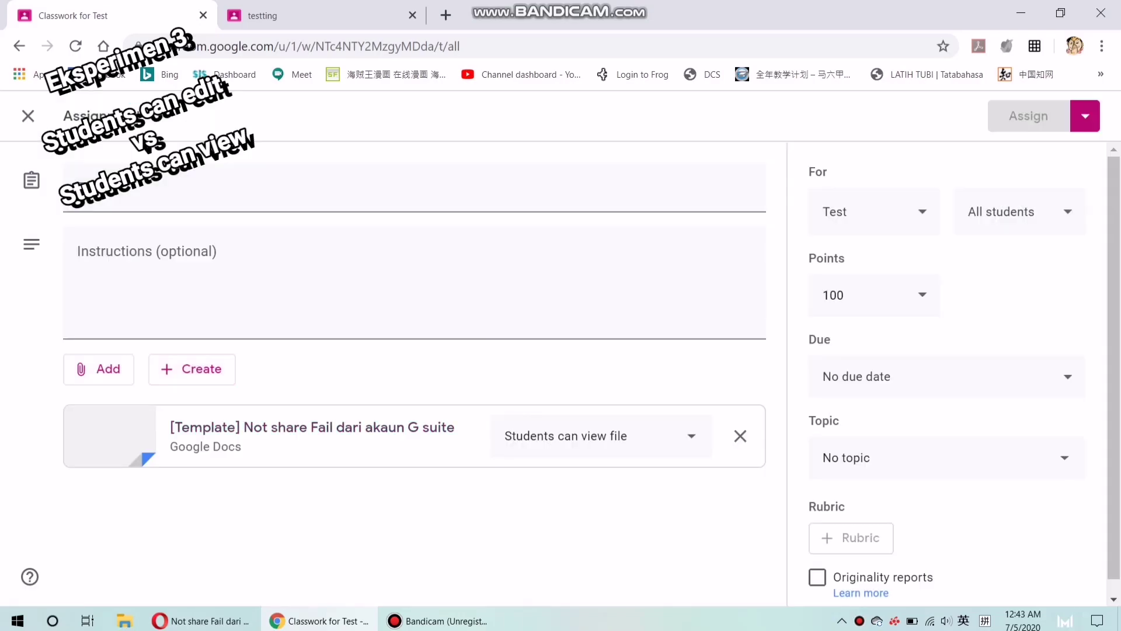
pyautogui.click(602, 436)
pyautogui.click(564, 476)
# - Attach the G suite can edit template from Google Drive as a second file
pyautogui.click(98, 369)
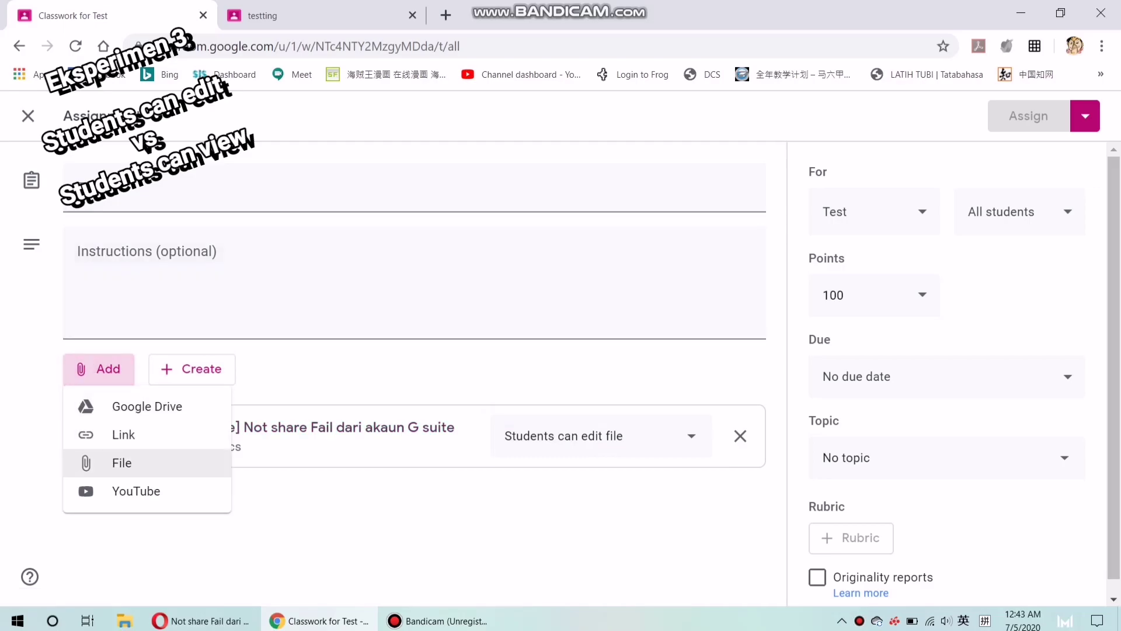
pyautogui.click(122, 463)
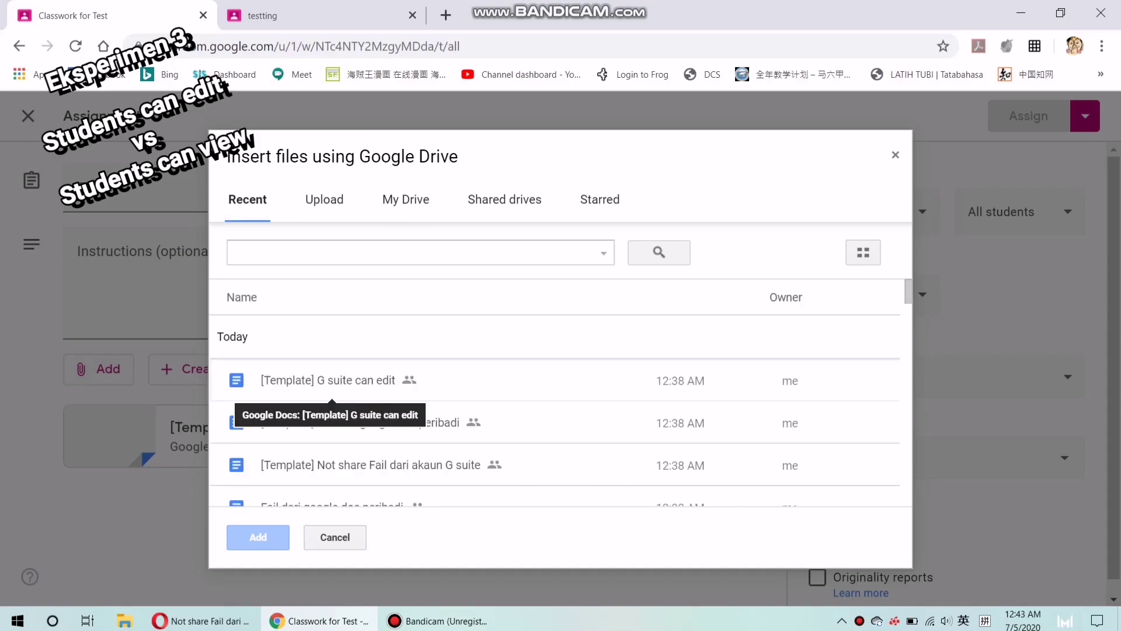
pyautogui.click(332, 383)
pyautogui.click(258, 537)
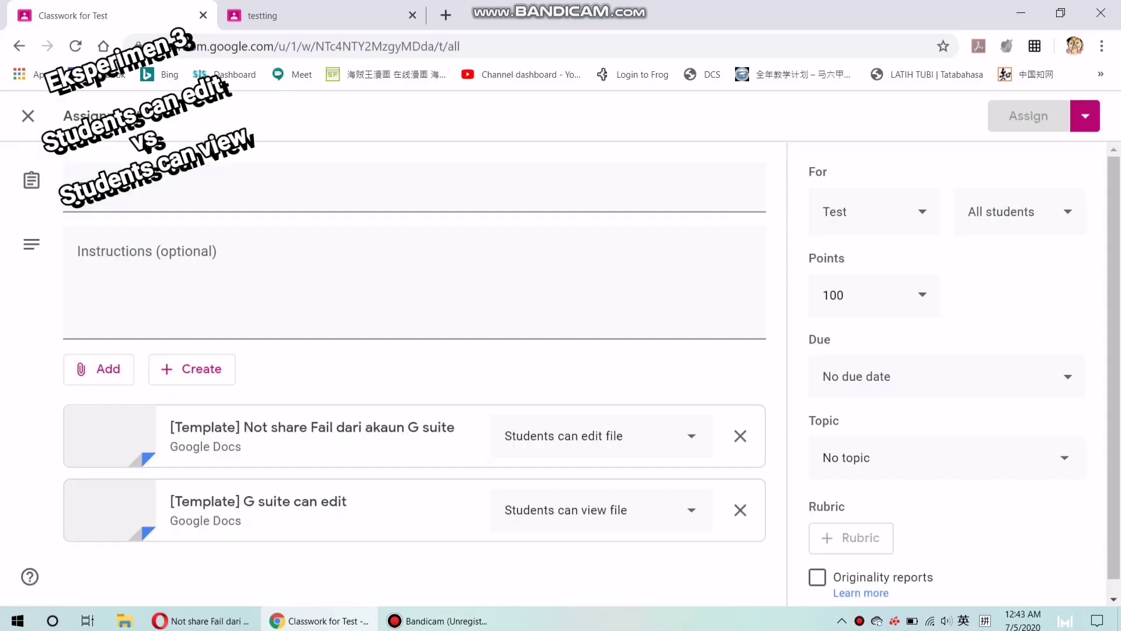
pyautogui.click(566, 509)
pyautogui.click(564, 515)
pyautogui.click(563, 515)
# - Try re-attaching the Not share template from recent files and dismiss the already-attached notice
pyautogui.click(98, 369)
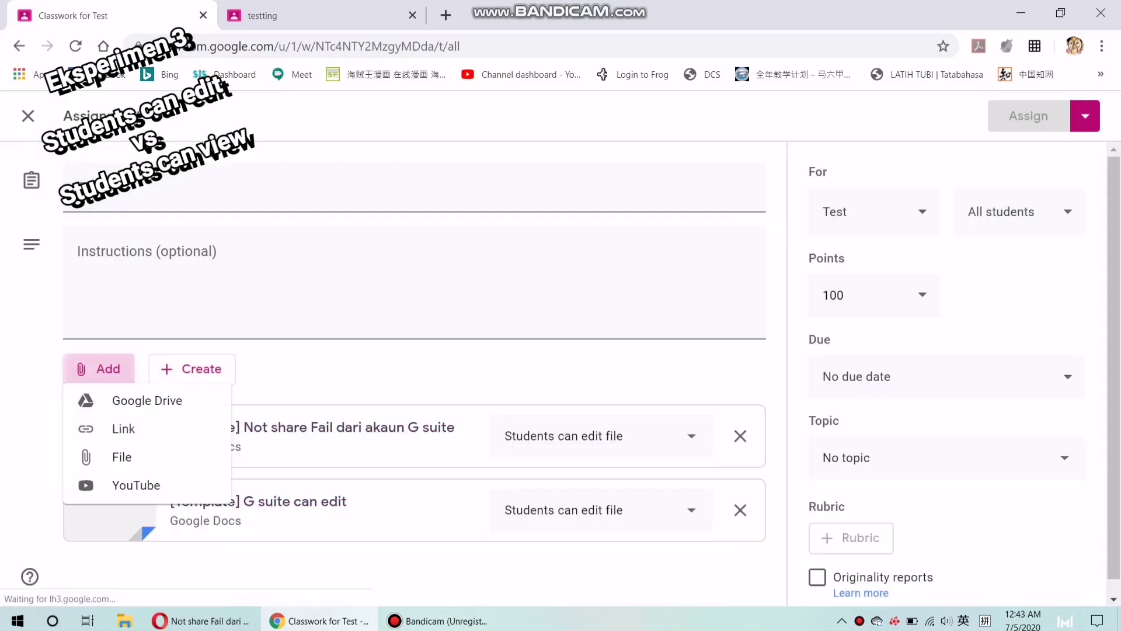
pyautogui.click(121, 462)
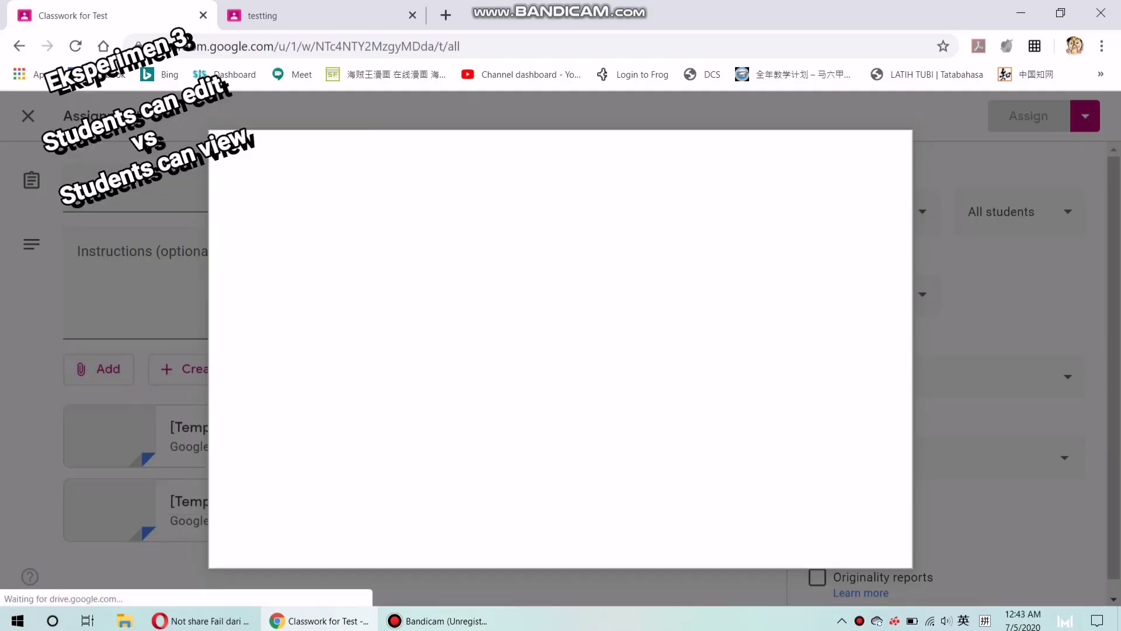
pyautogui.click(247, 200)
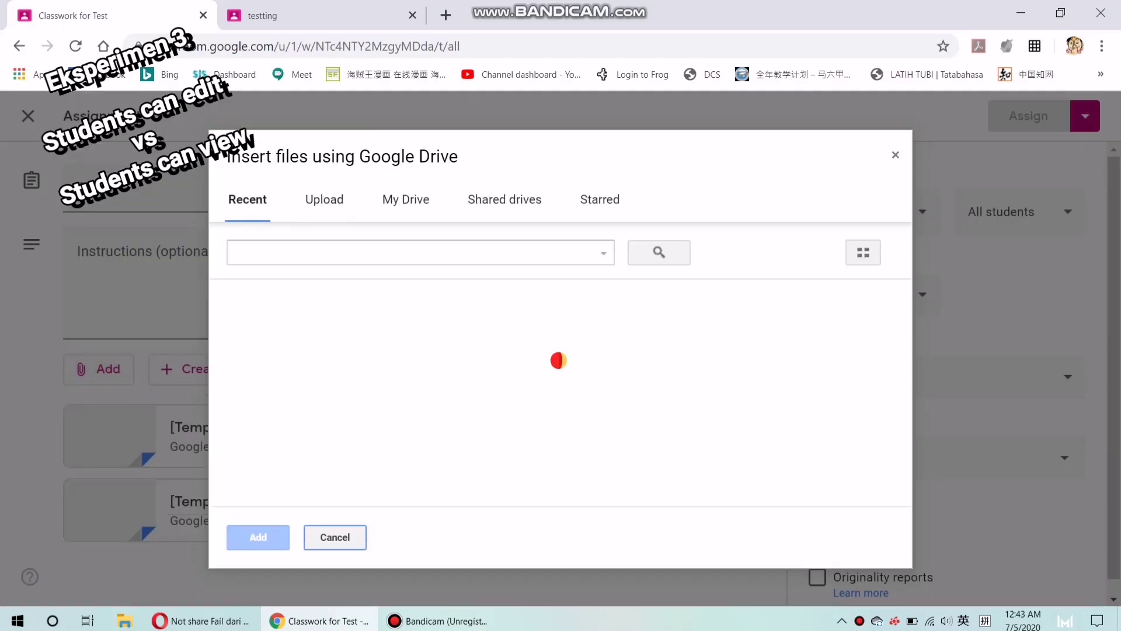
pyautogui.scroll(-2, 365, 348)
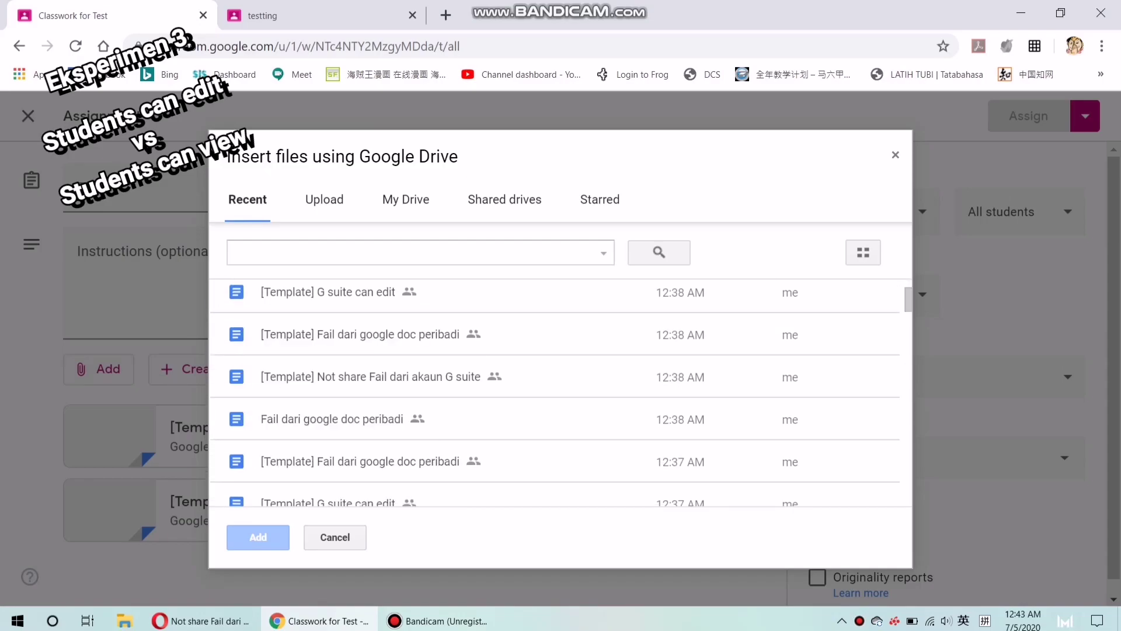
pyautogui.click(370, 376)
pyautogui.click(258, 537)
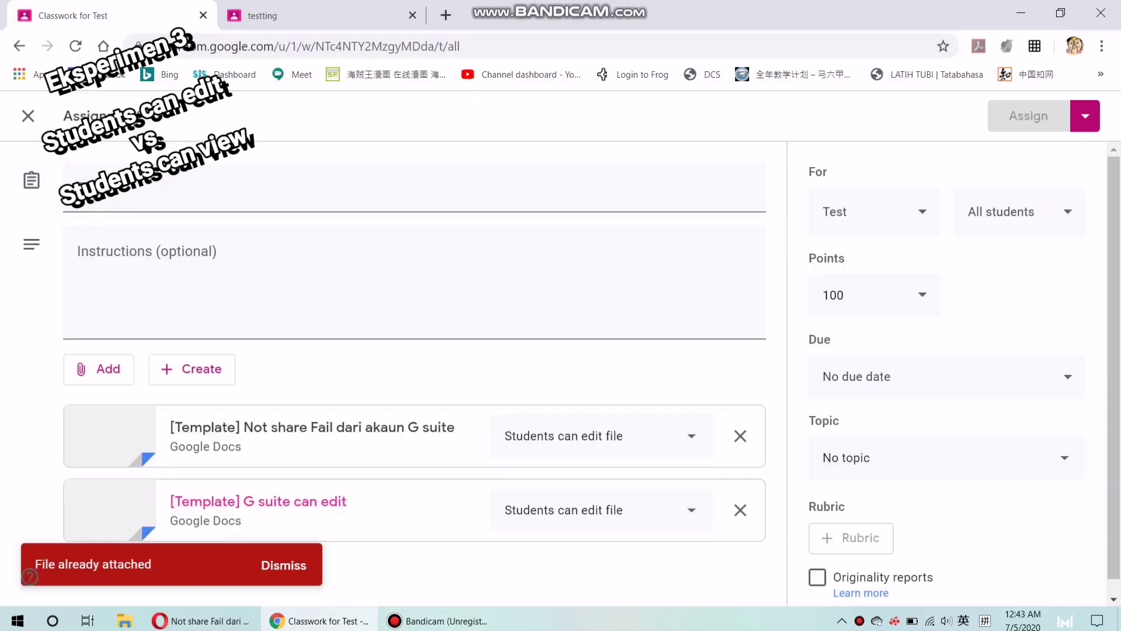
pyautogui.scroll(-1, 258, 501)
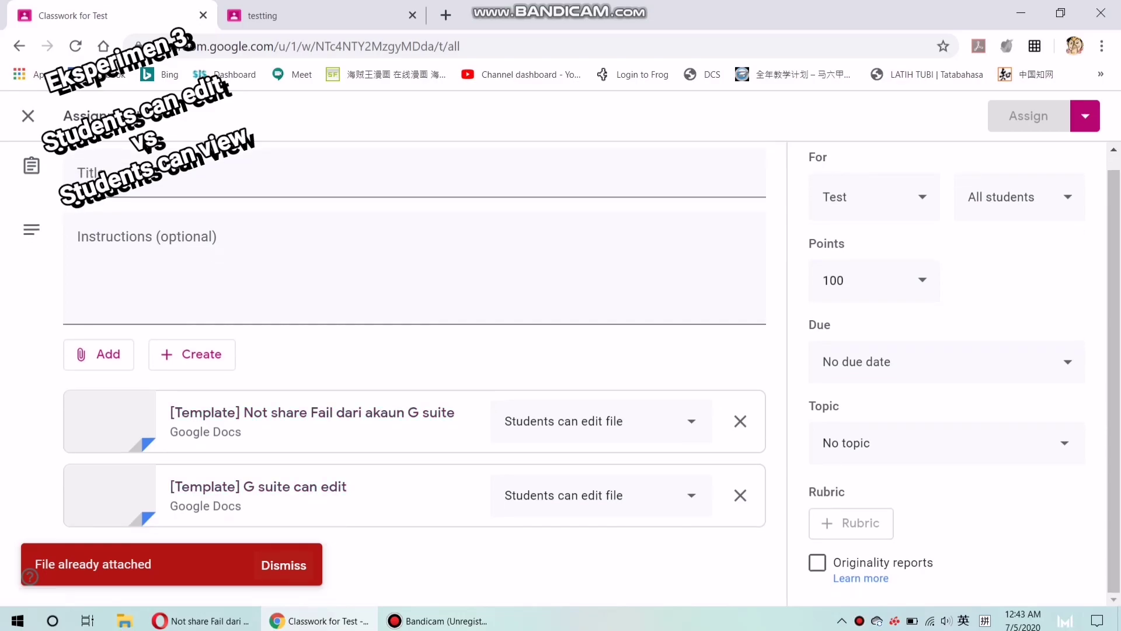
pyautogui.click(286, 565)
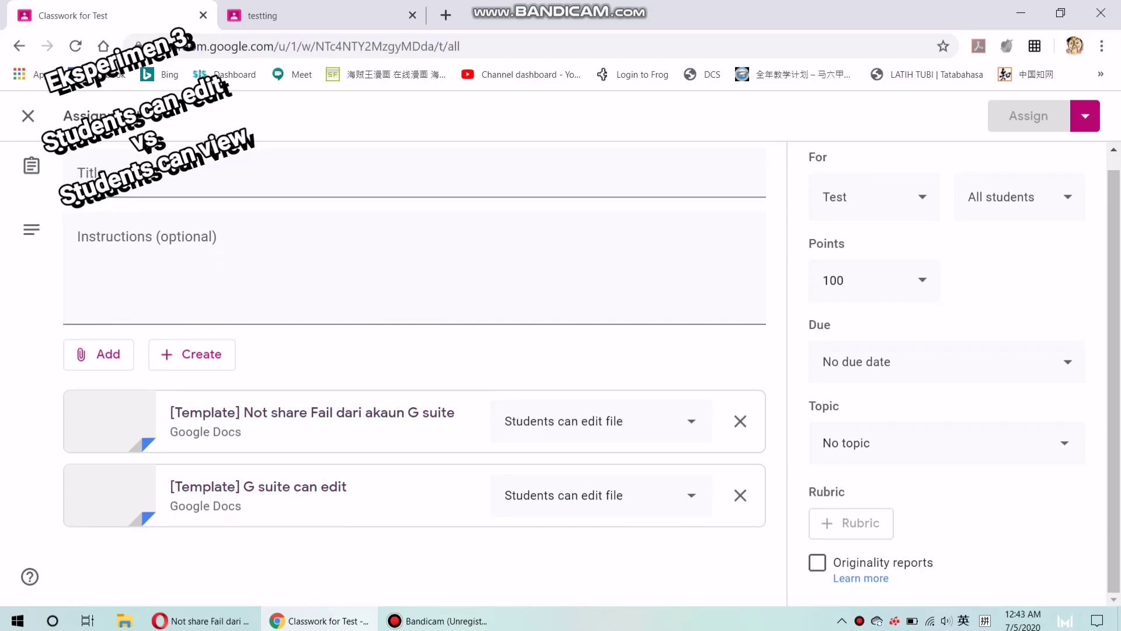
# - Keep the Not share doc editable and set the G suite can edit doc to view-only
pyautogui.click(601, 421)
pyautogui.click(602, 379)
pyautogui.click(602, 421)
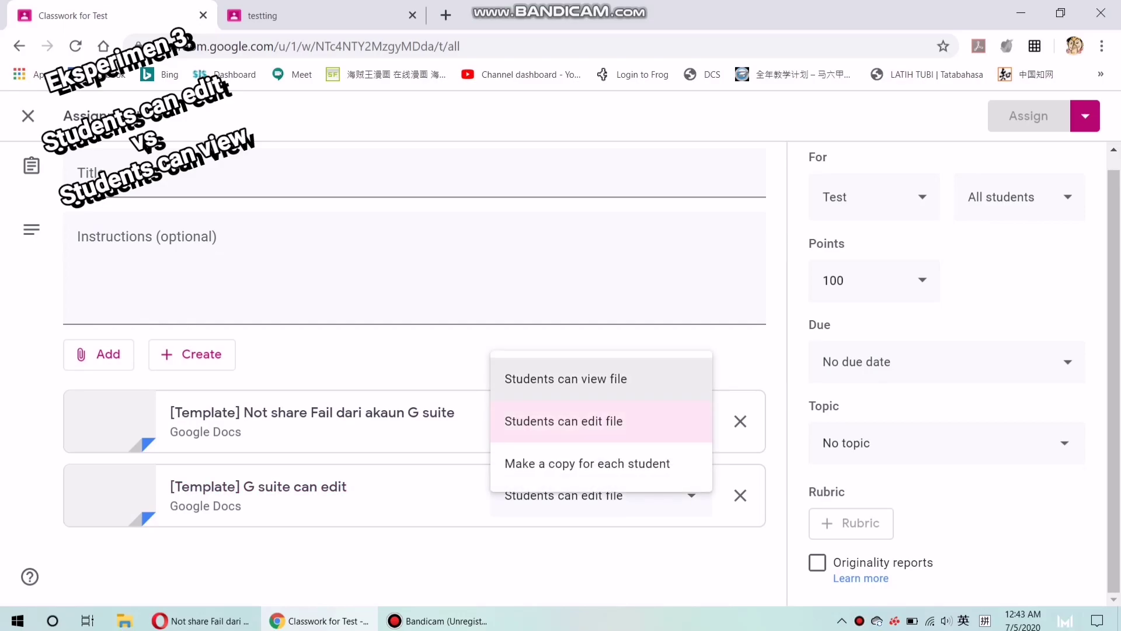
pyautogui.press('Escape')
pyautogui.click(602, 421)
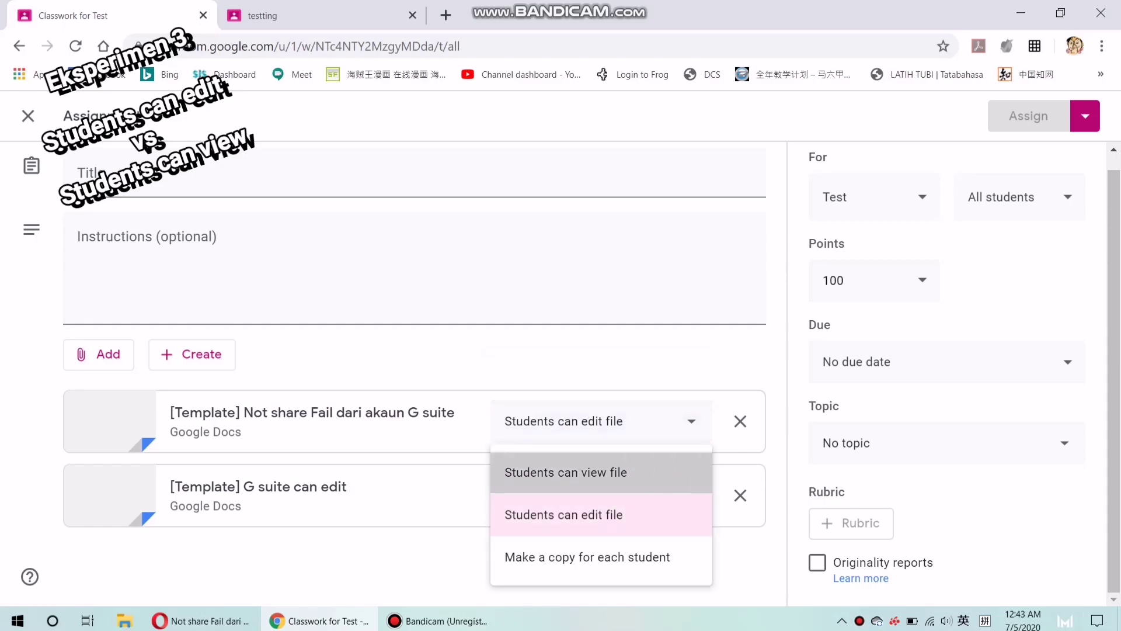
pyautogui.press('Escape')
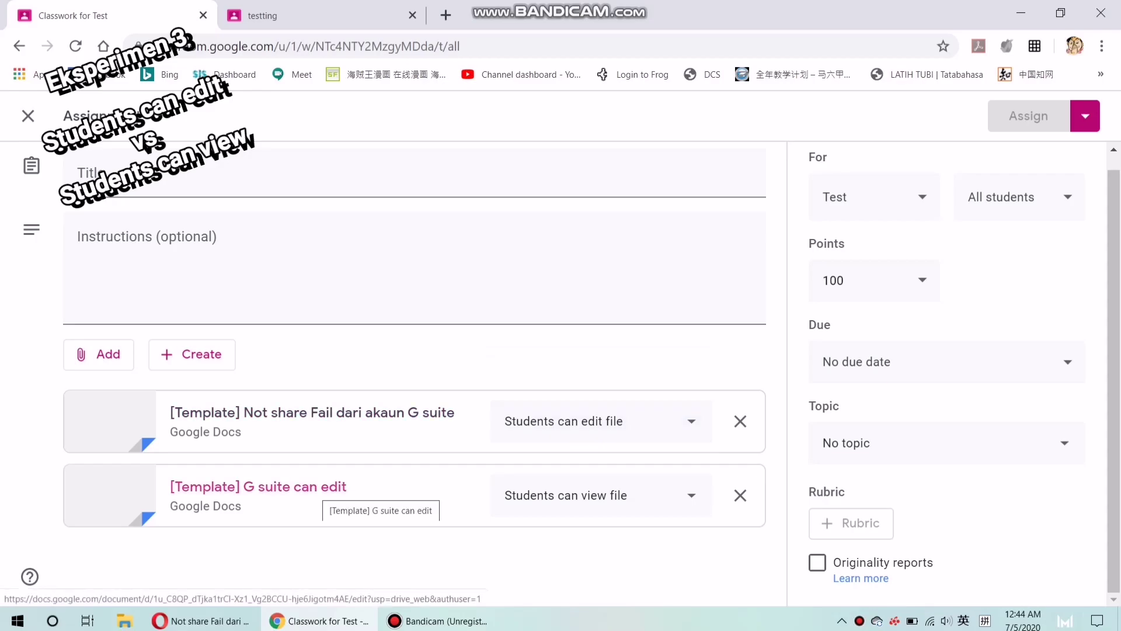
pyautogui.click(602, 496)
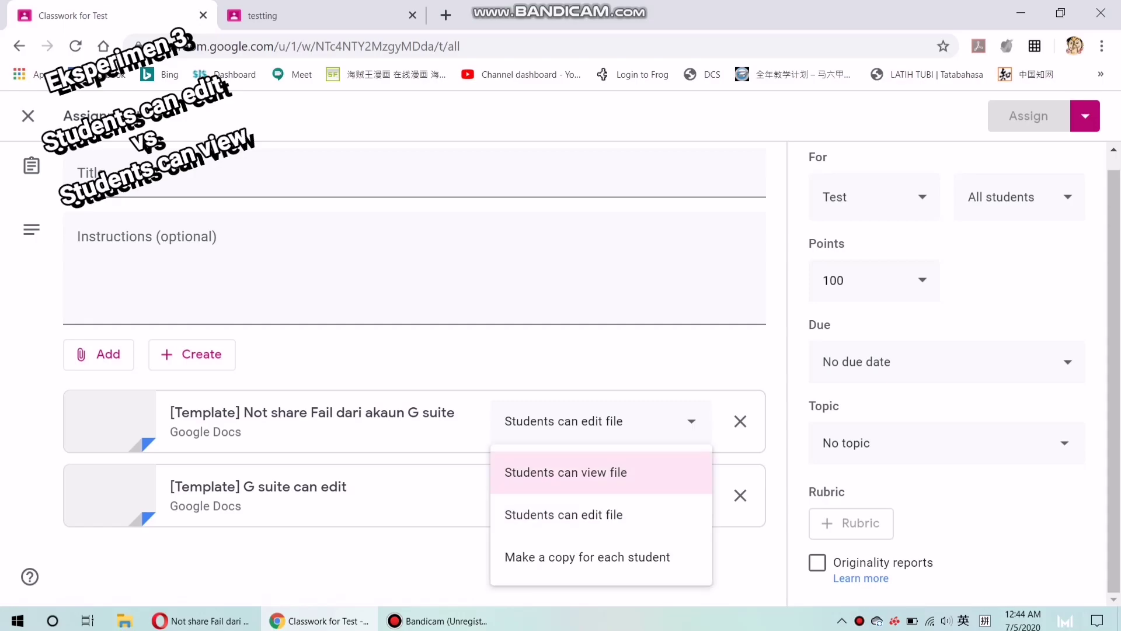
pyautogui.click(588, 473)
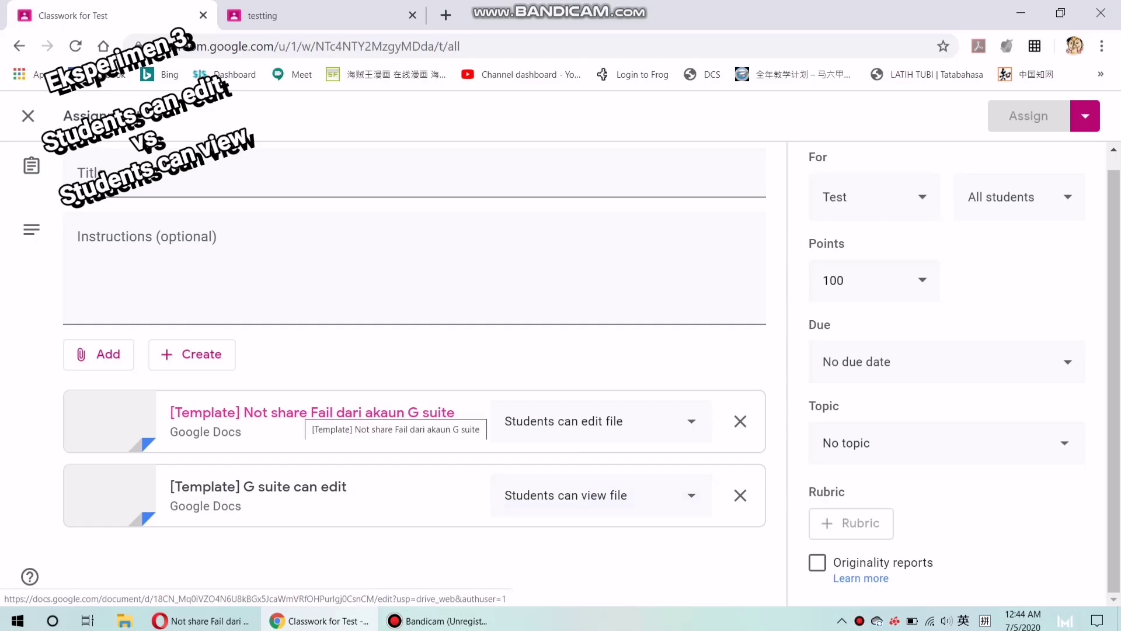
pyautogui.click(304, 263)
pyautogui.click(292, 175)
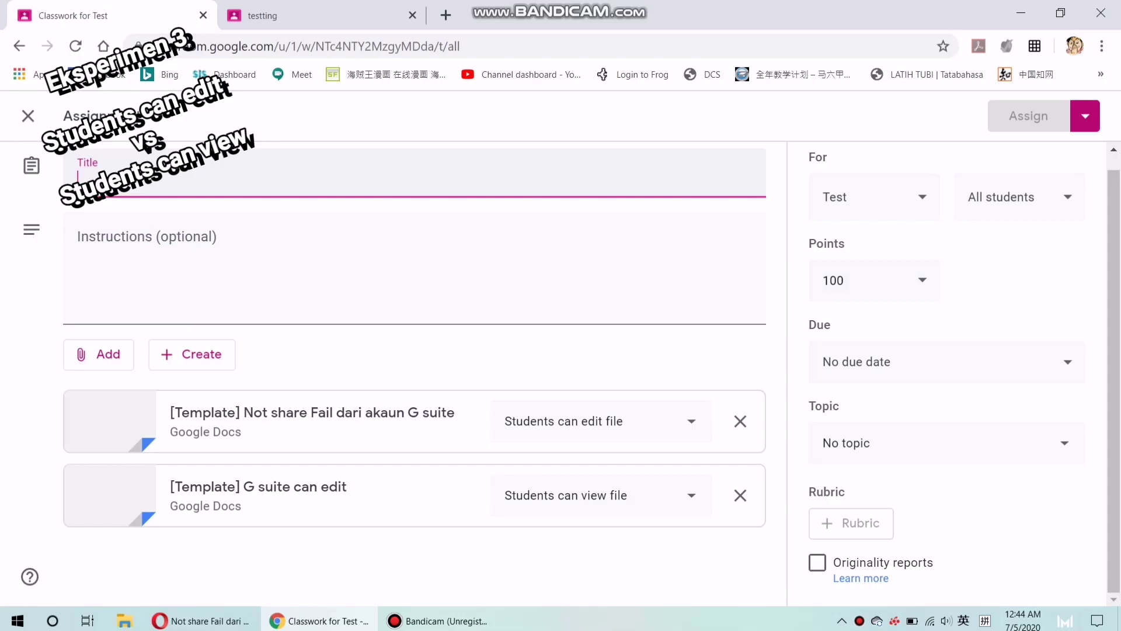
# - Enter the title 'test', assign test 3 to the class, and switch to the student's tab
pyautogui.write('test')
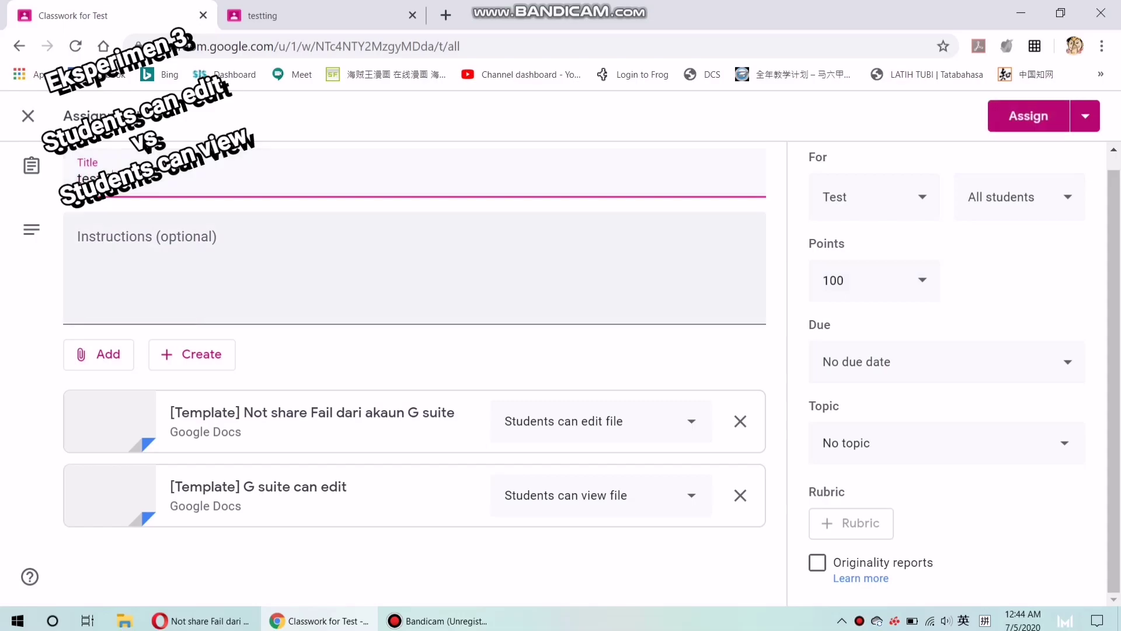
pyautogui.click(374, 269)
pyautogui.click(1028, 116)
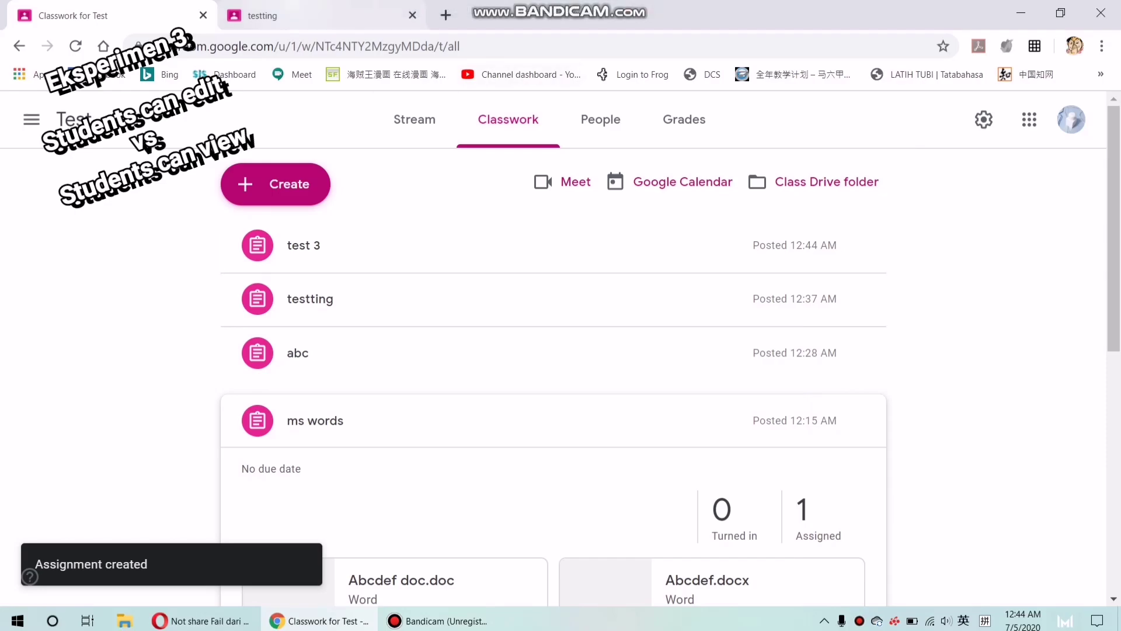
pyautogui.click(263, 15)
# - As the student, open the Test class's Classwork and the test 3 details with both template Docs
pyautogui.click(74, 119)
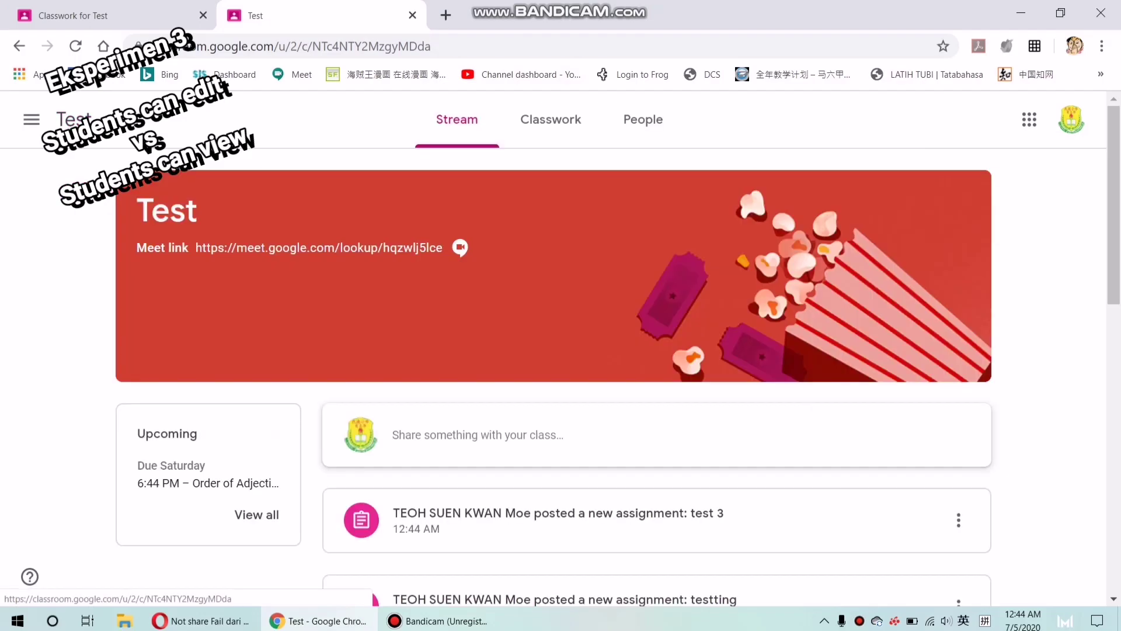
pyautogui.click(551, 119)
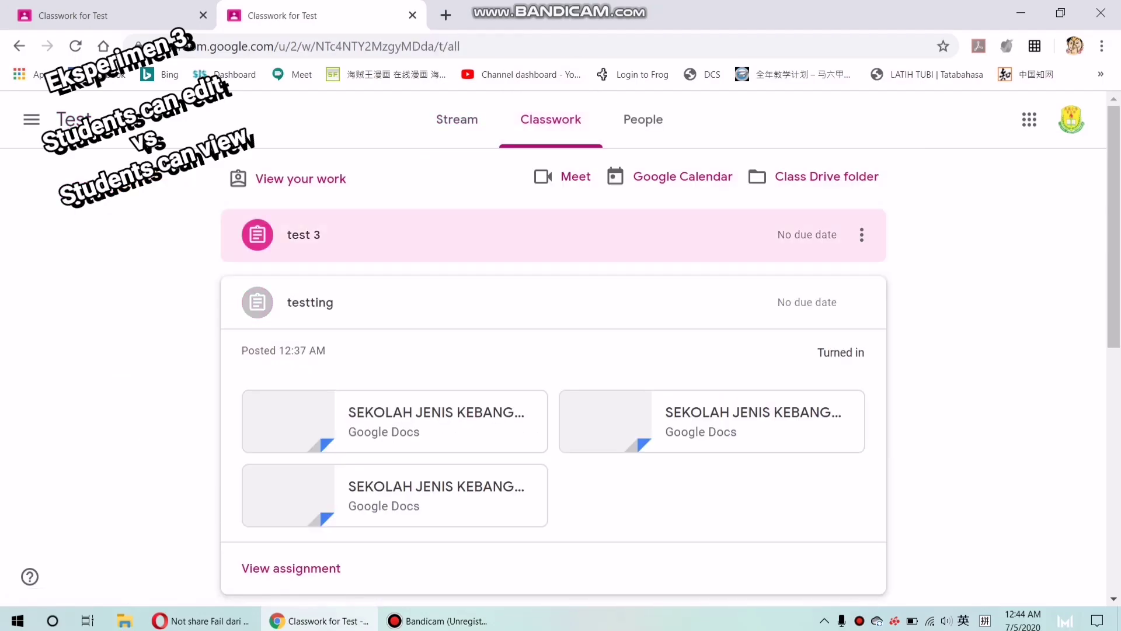
pyautogui.click(551, 235)
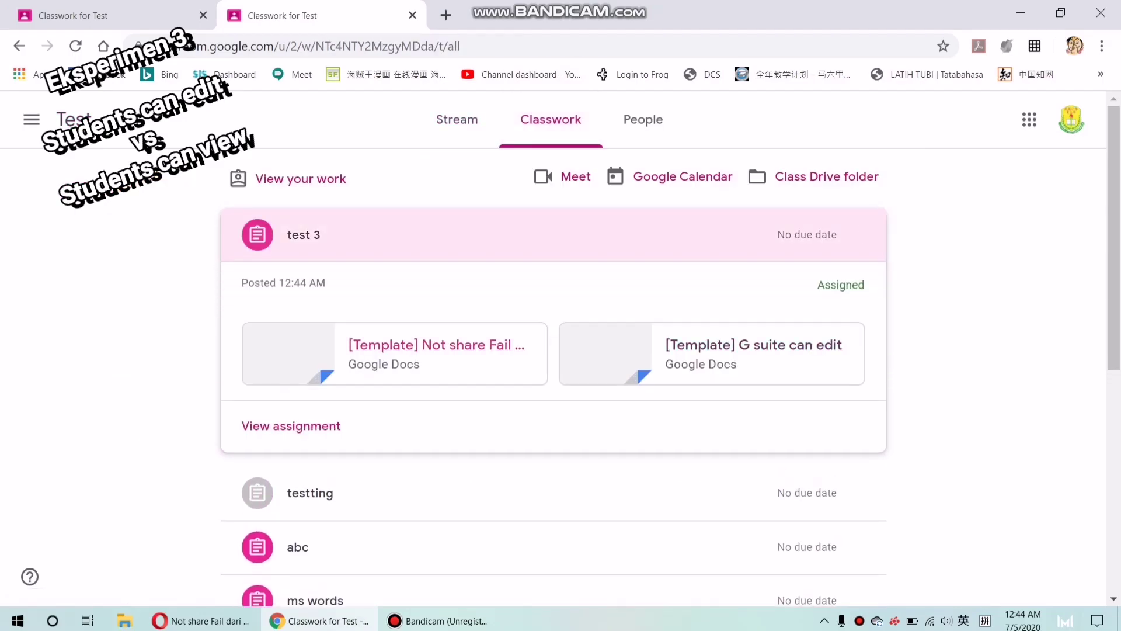
pyautogui.click(291, 426)
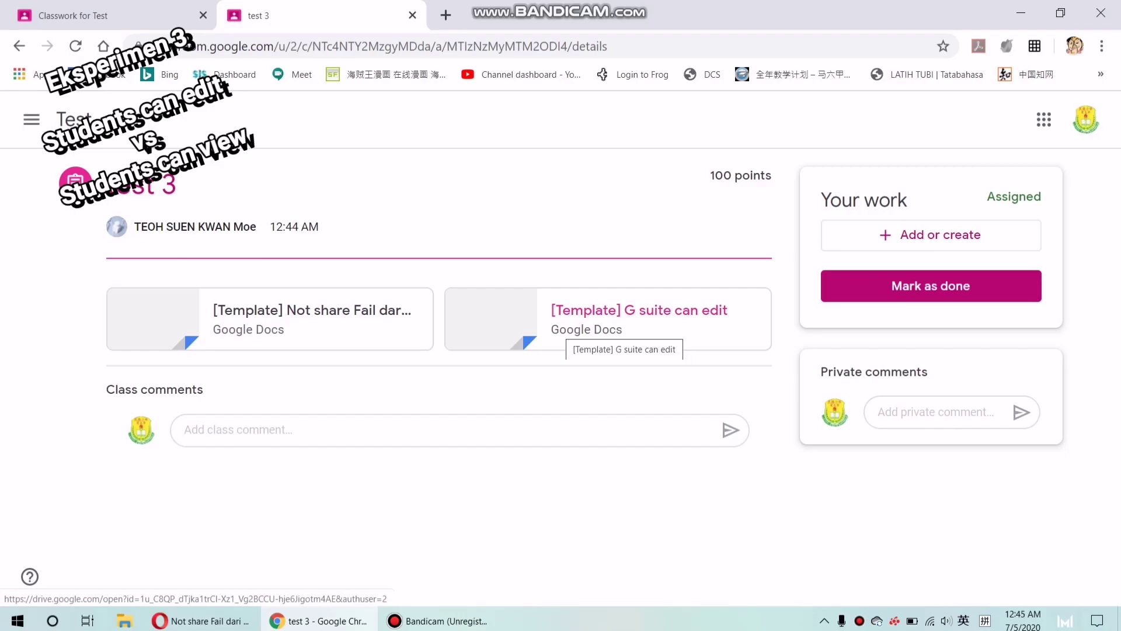
# - Type test letters into the editable Not share doc, then open the view-only G suite can edit doc
pyautogui.click(576, 327)
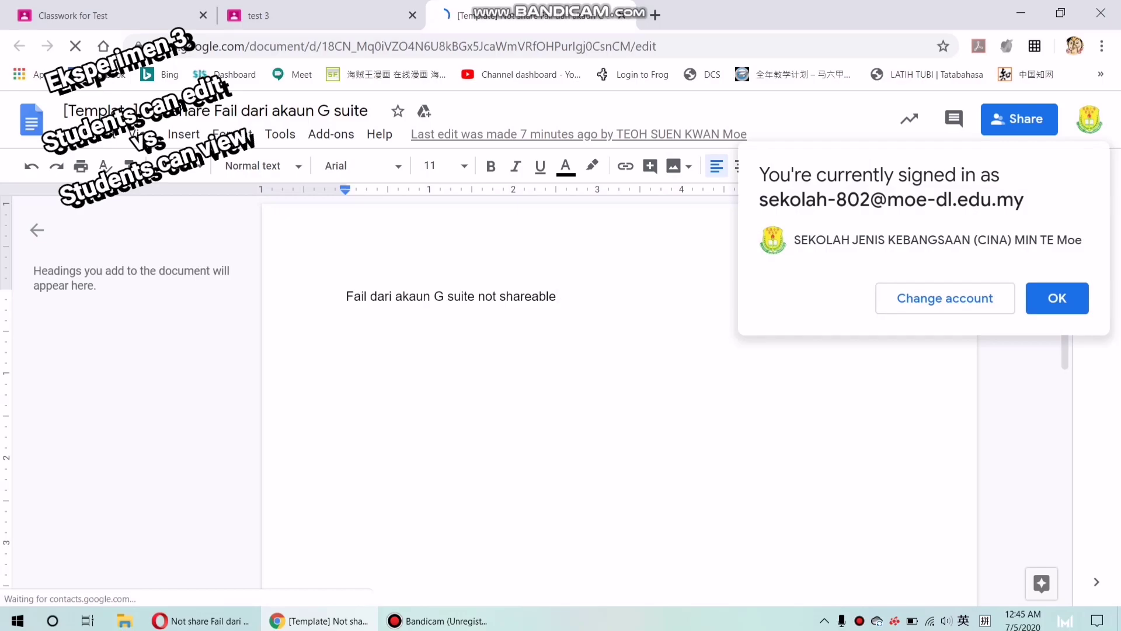
pyautogui.press('Return')
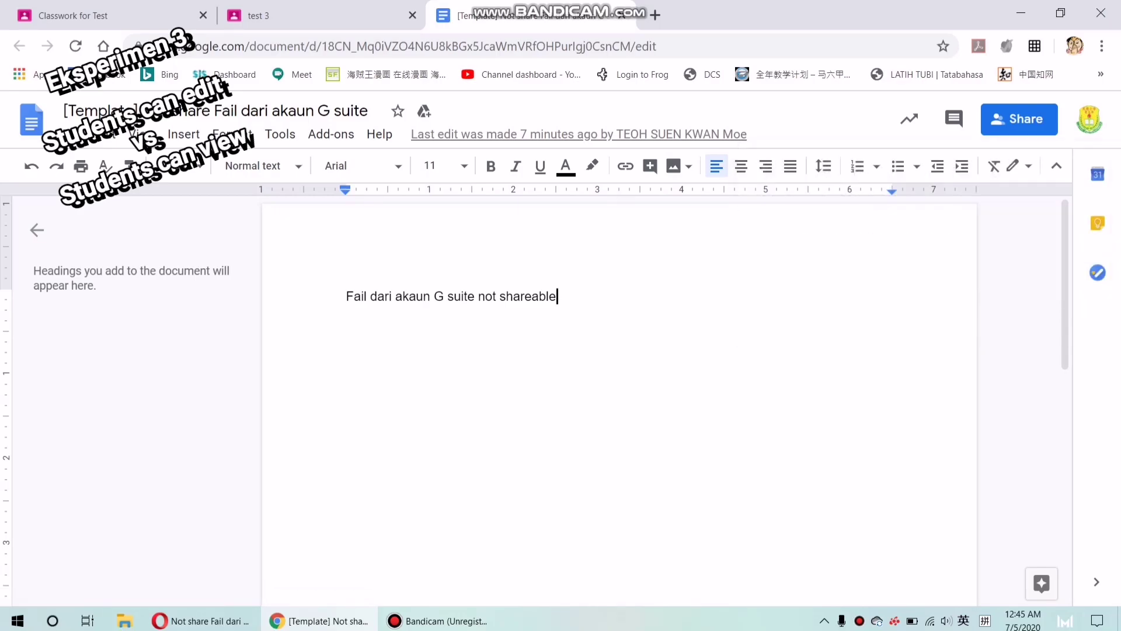
pyautogui.write('huhuhjkhjvftfctfvhxfncghvfhgyfuj')
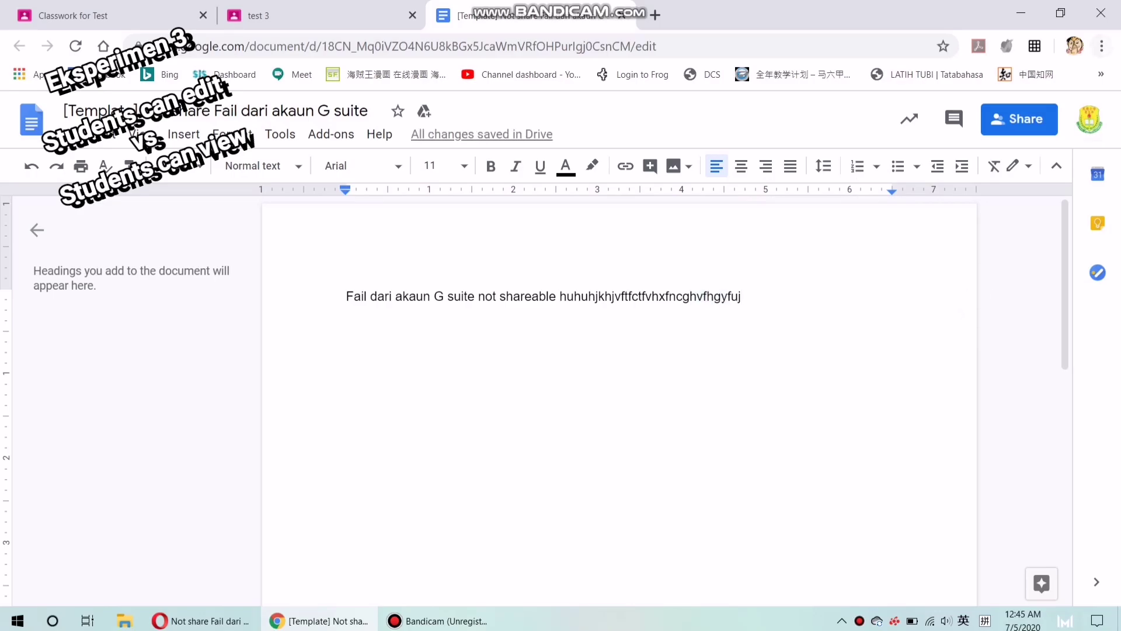
pyautogui.click(339, 16)
pyautogui.click(312, 310)
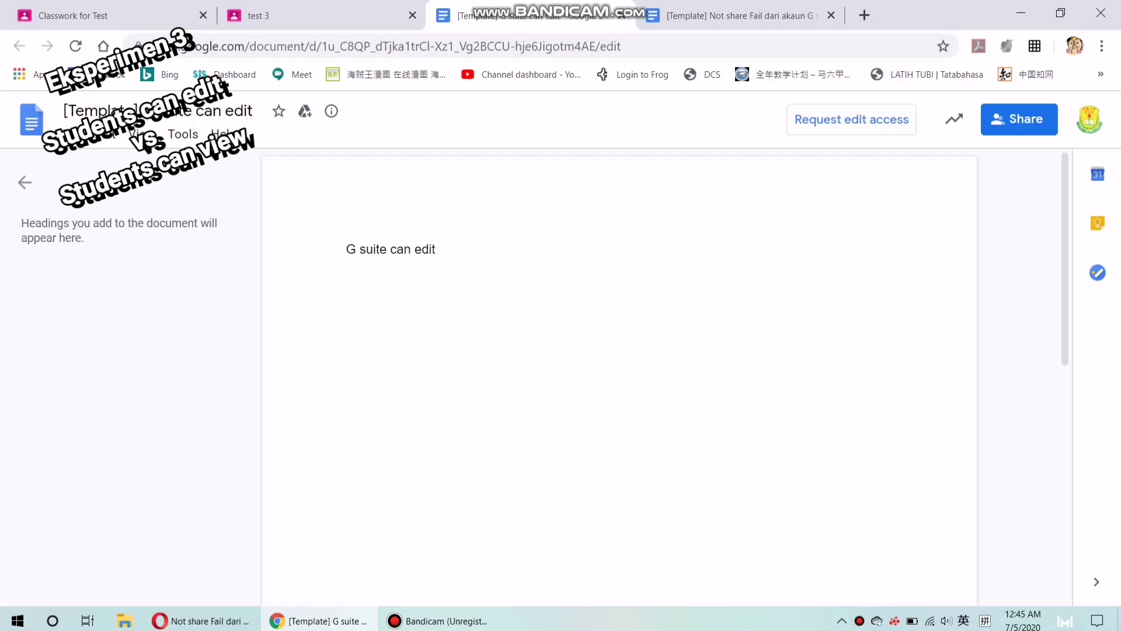
# - Try selecting the 'G suite can edit' line to confirm the document is read-only
pyautogui.doubleClick(441, 250)
pyautogui.click(440, 251)
pyautogui.tripleClick(439, 249)
pyautogui.click(439, 250)
pyautogui.tripleClick(439, 249)
pyautogui.tripleClick(439, 249)
# - Add 'ffwrefdsfsdfsdf' to the editable Not share doc, then go back to test 3
pyautogui.click(737, 16)
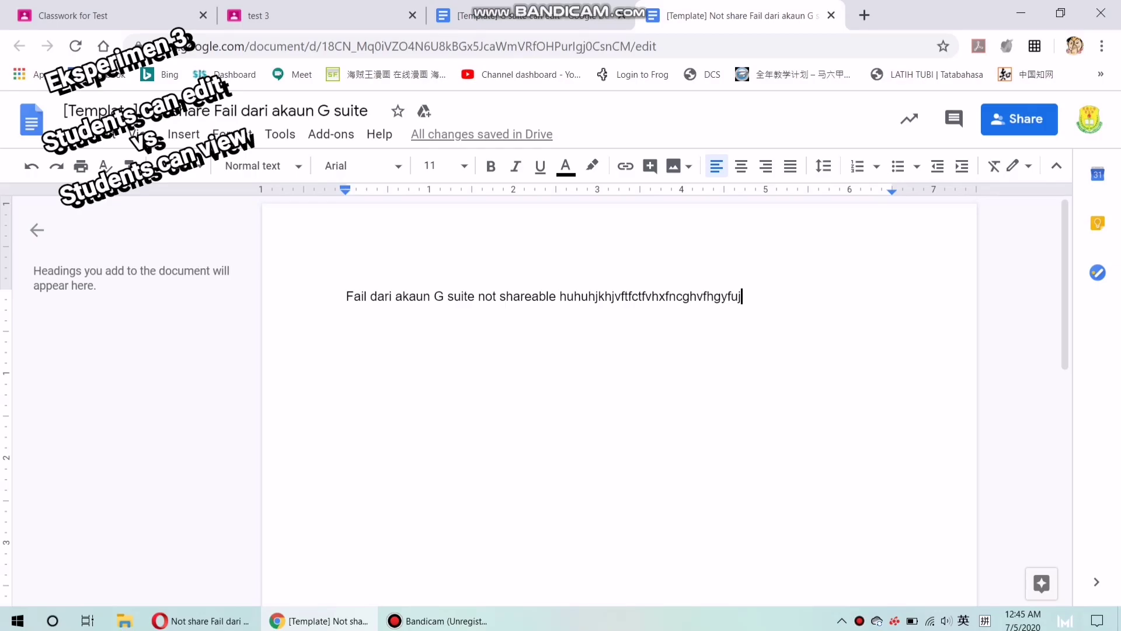
pyautogui.write('ffwrefdsfsdfsdf')
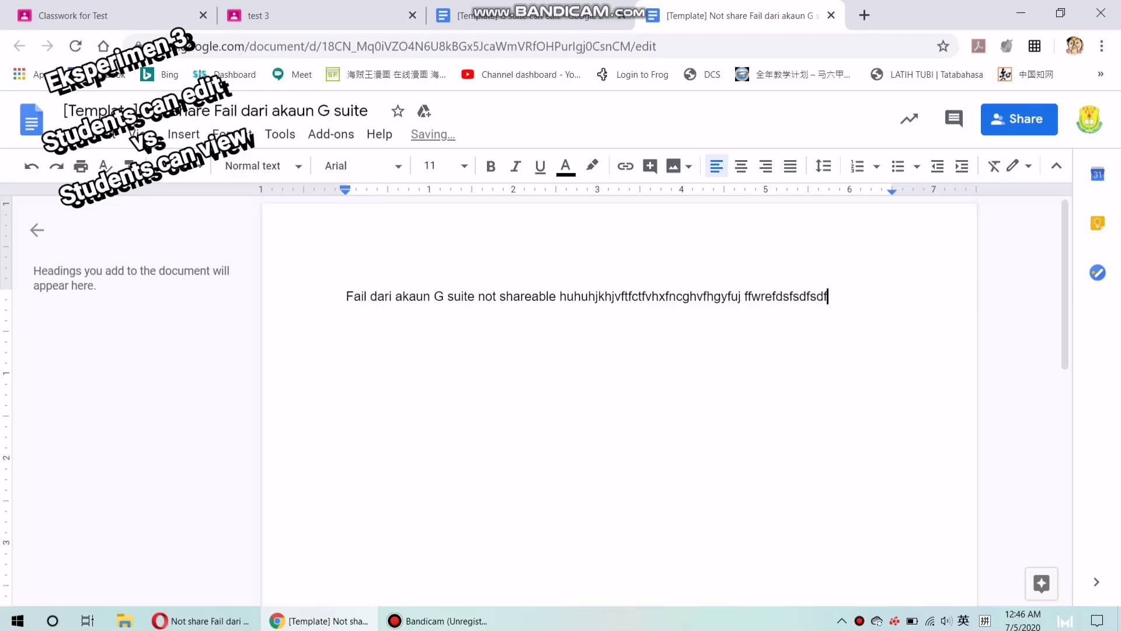
pyautogui.click(454, 296)
pyautogui.click(732, 297)
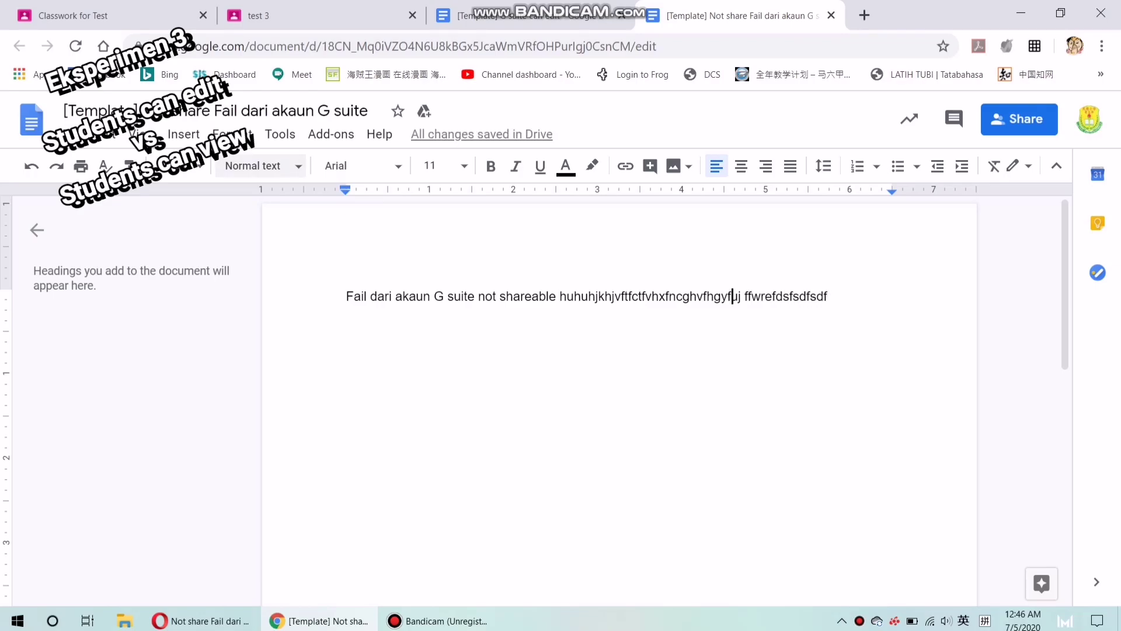
pyautogui.click(327, 16)
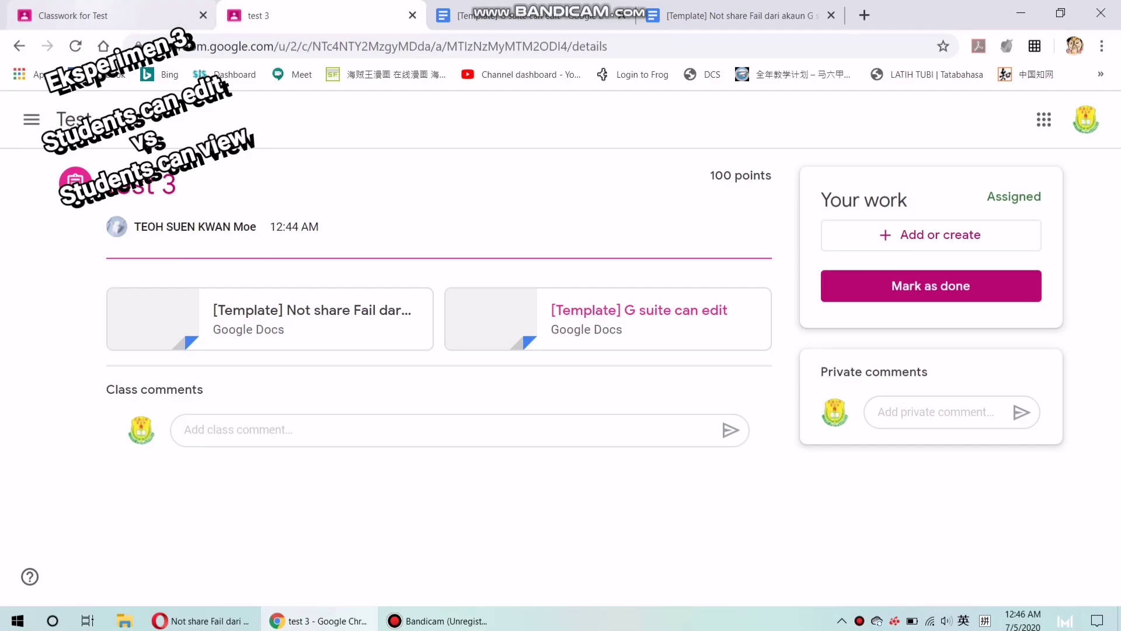
# - On the teacher's Classwork for Test page, open test 3's menu and choose Edit
pyautogui.click(82, 16)
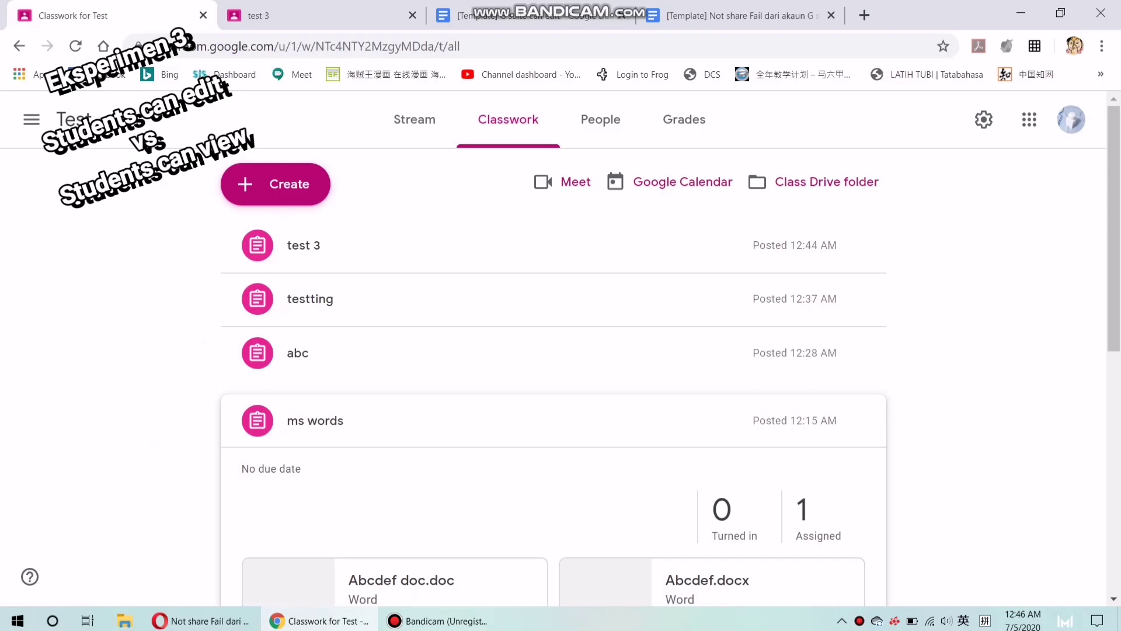
pyautogui.click(275, 184)
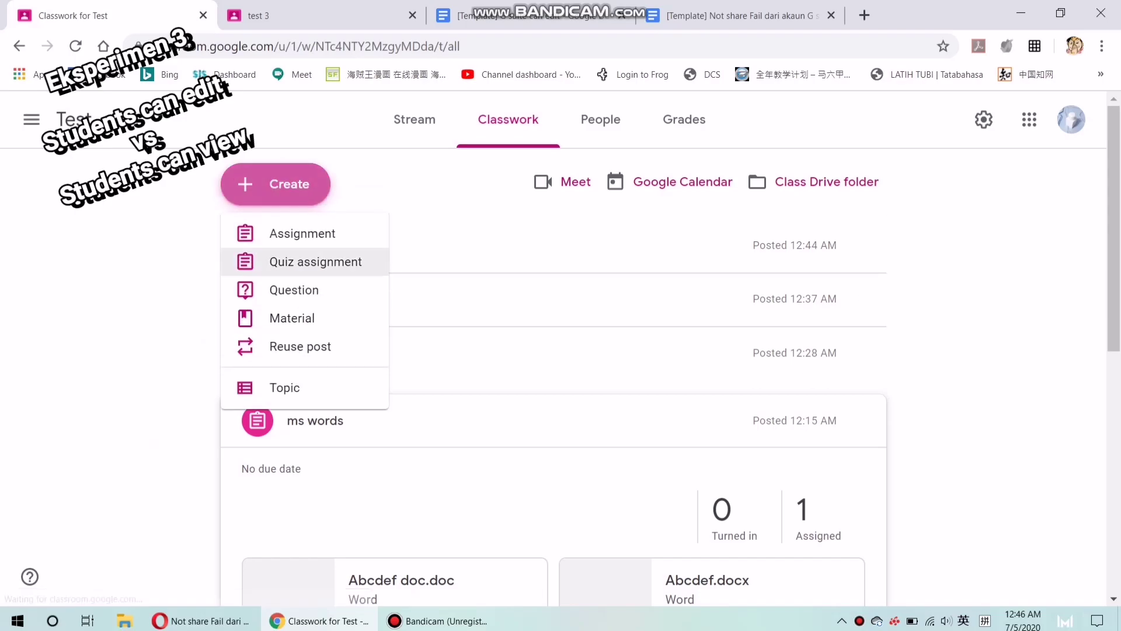
pyautogui.press('Escape')
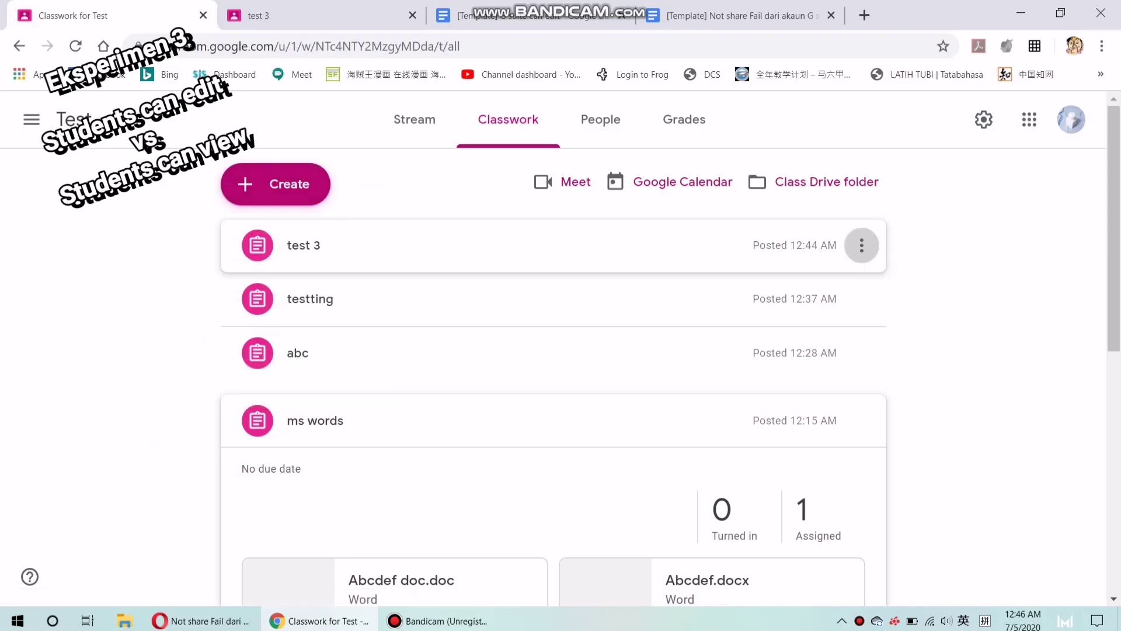
pyautogui.click(862, 245)
pyautogui.click(791, 284)
# - Verify the G suite can edit doc is still set to Students can view file
pyautogui.click(608, 436)
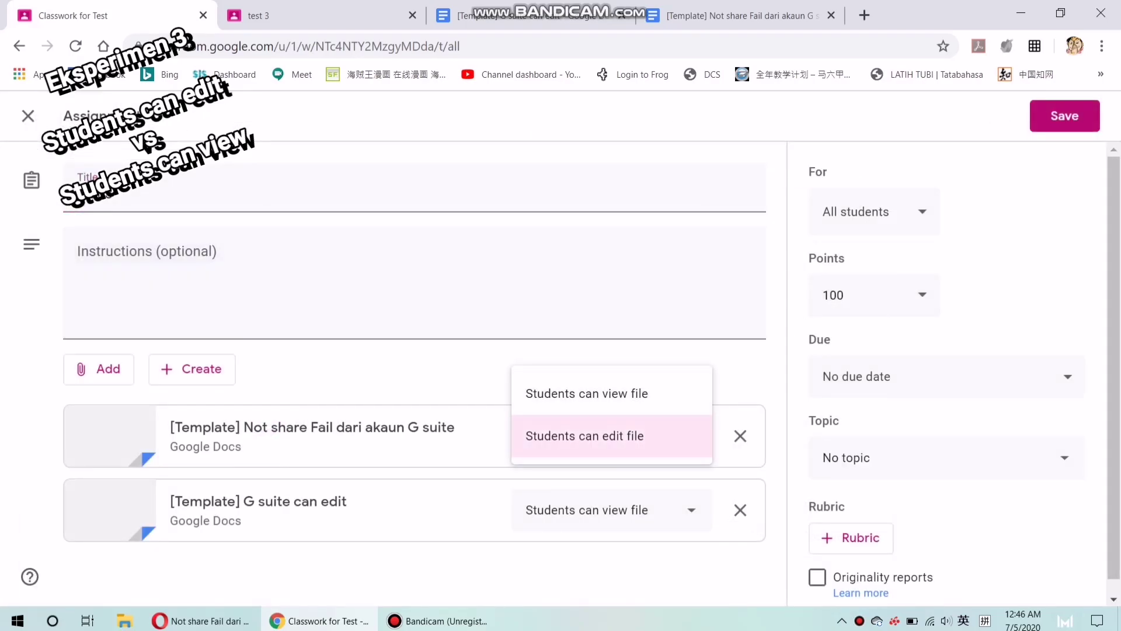
pyautogui.click(612, 510)
pyautogui.click(612, 514)
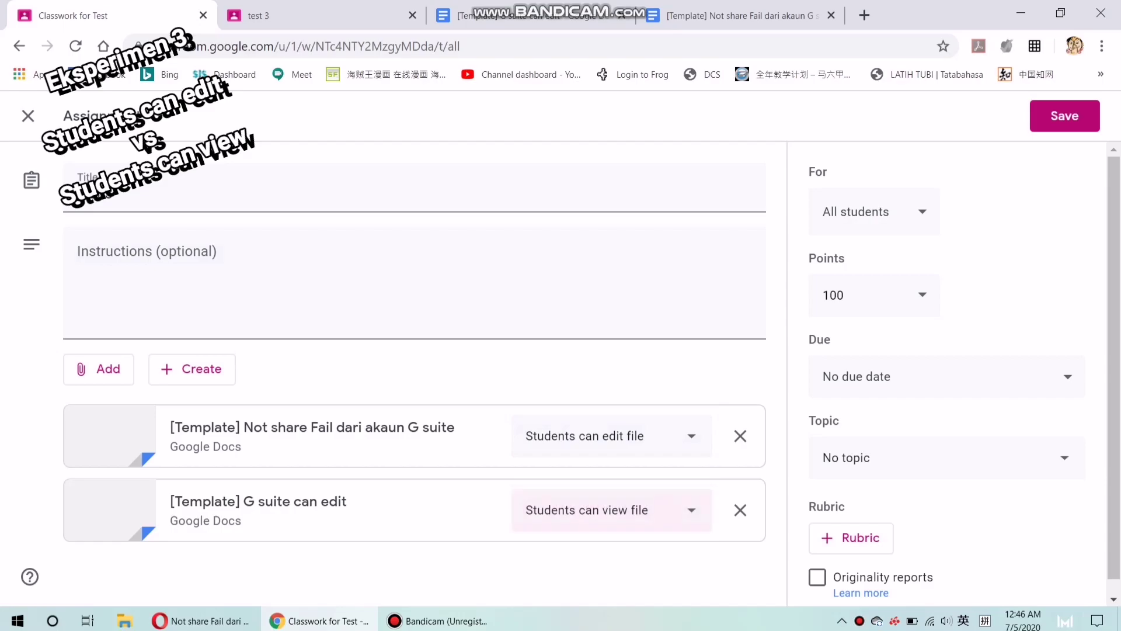
pyautogui.click(612, 510)
pyautogui.click(611, 514)
pyautogui.scroll(-1, 947, 365)
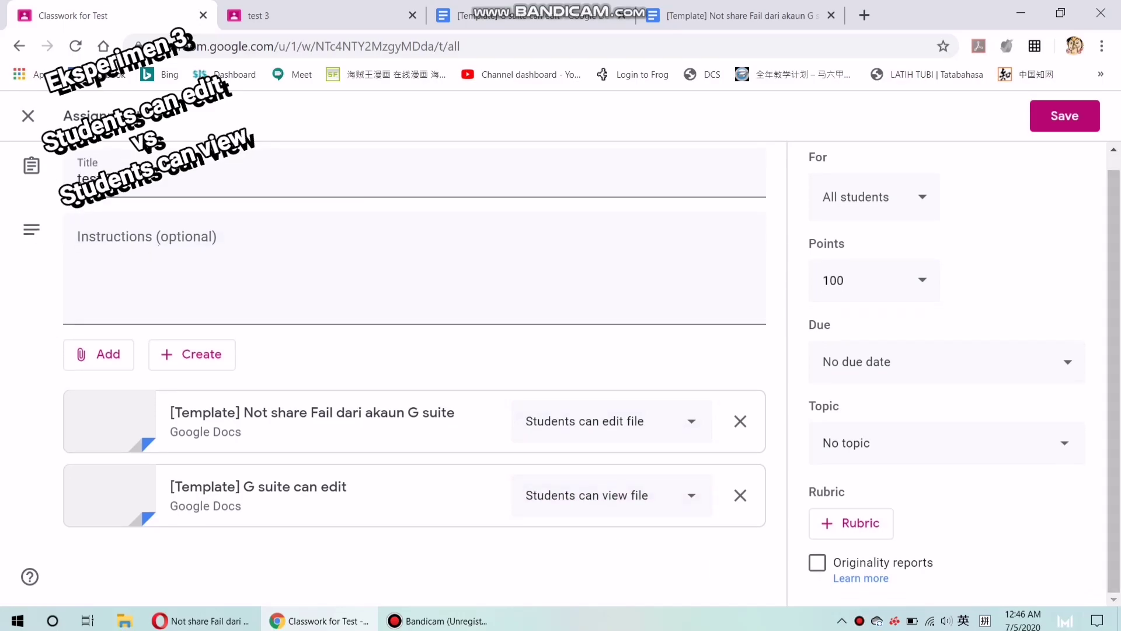
# - Confirm the Not share doc remains set to Students can edit file
pyautogui.click(612, 421)
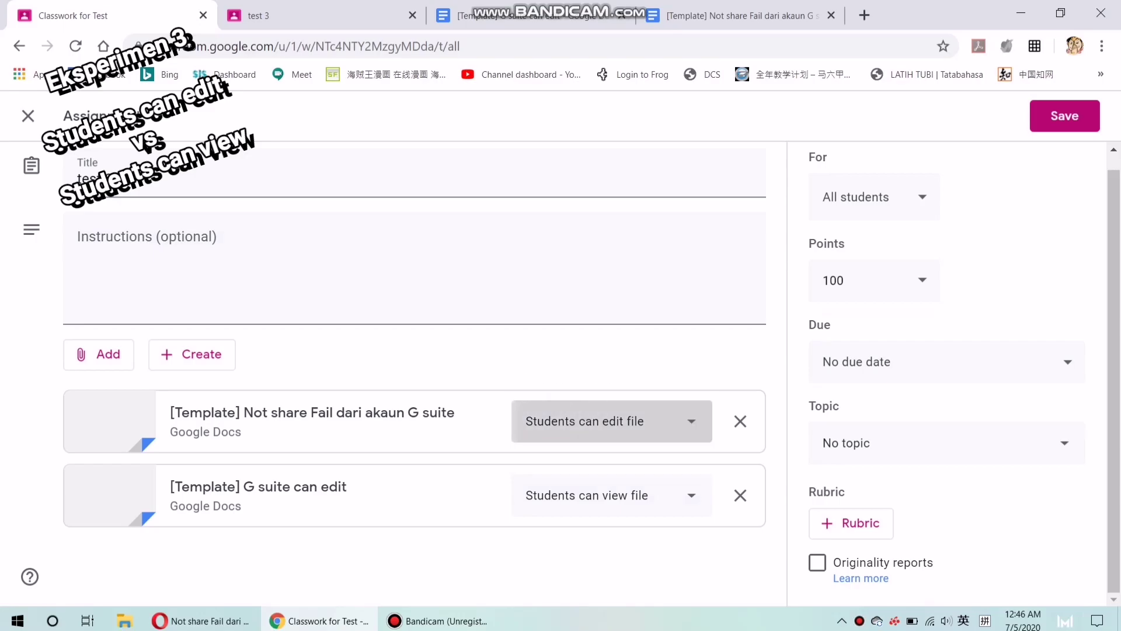
pyautogui.click(612, 421)
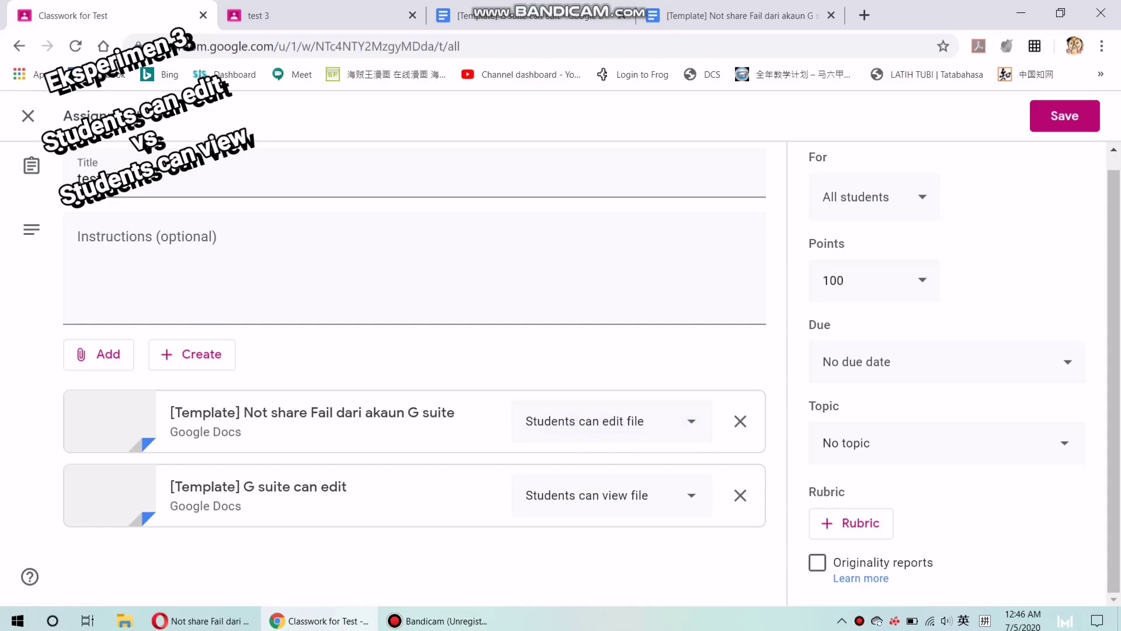
pyautogui.press('Return')
pyautogui.press('Return')
pyautogui.click(612, 421)
pyautogui.click(601, 286)
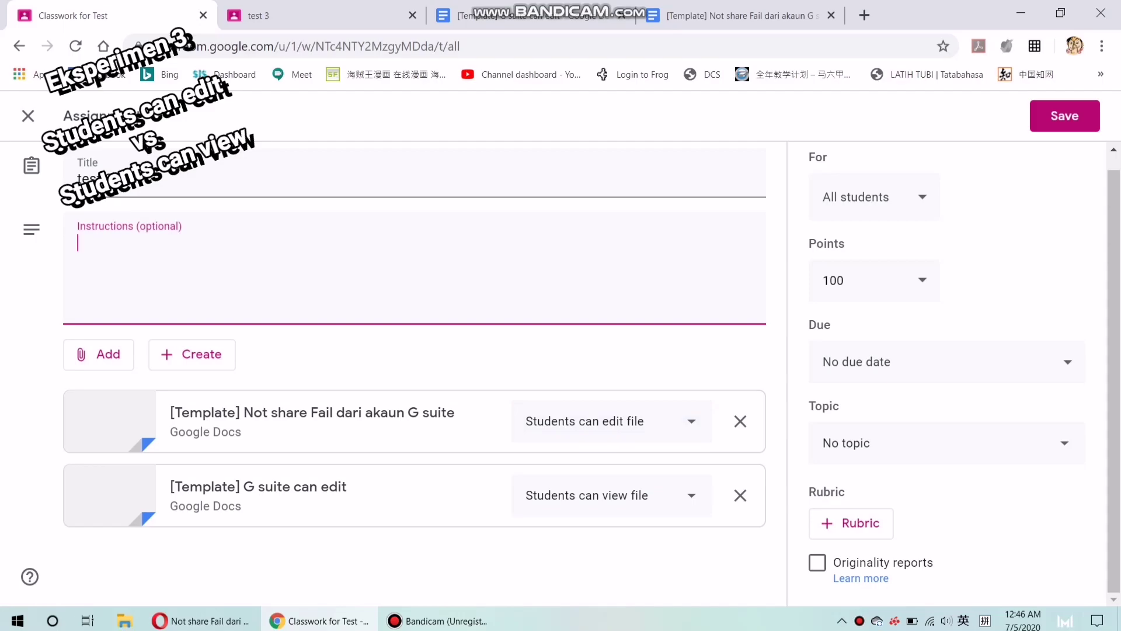
pyautogui.click(619, 421)
pyautogui.click(612, 421)
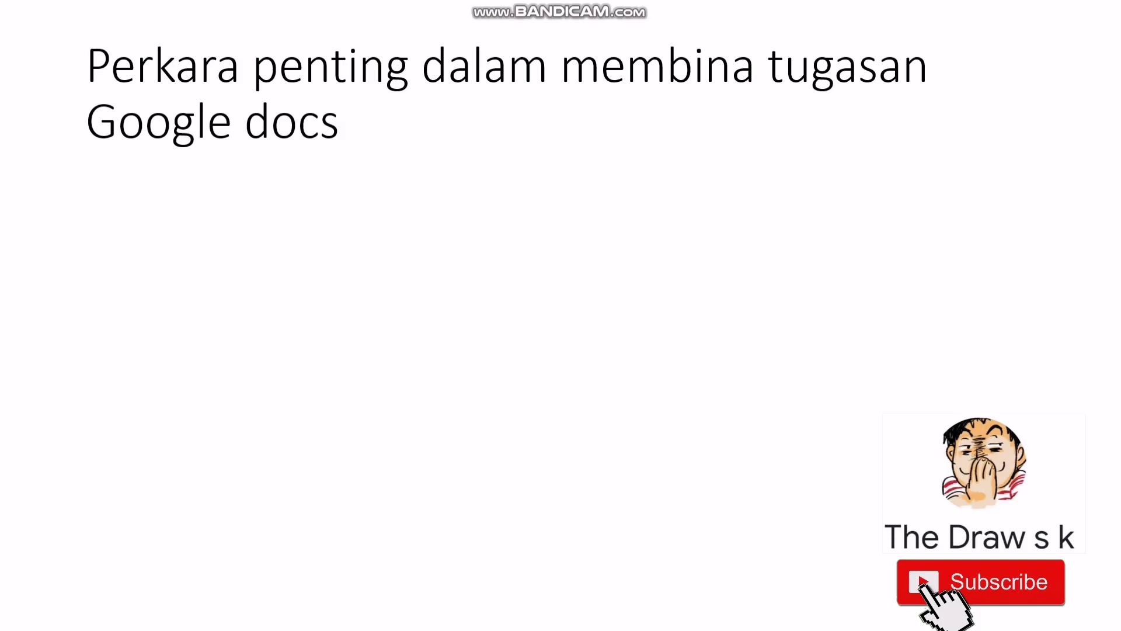
# - Advance the slide to show 'Jangan upload file Microsoft words' and 'Guna hanya file Google docs'
pyautogui.press('Right')
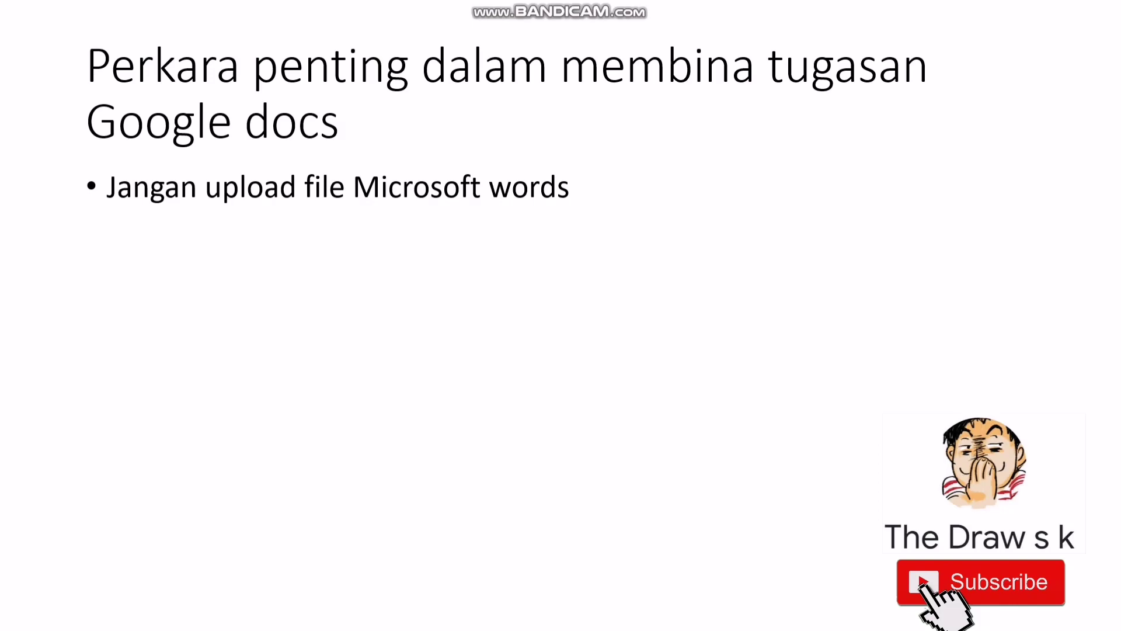
pyautogui.press('Right')
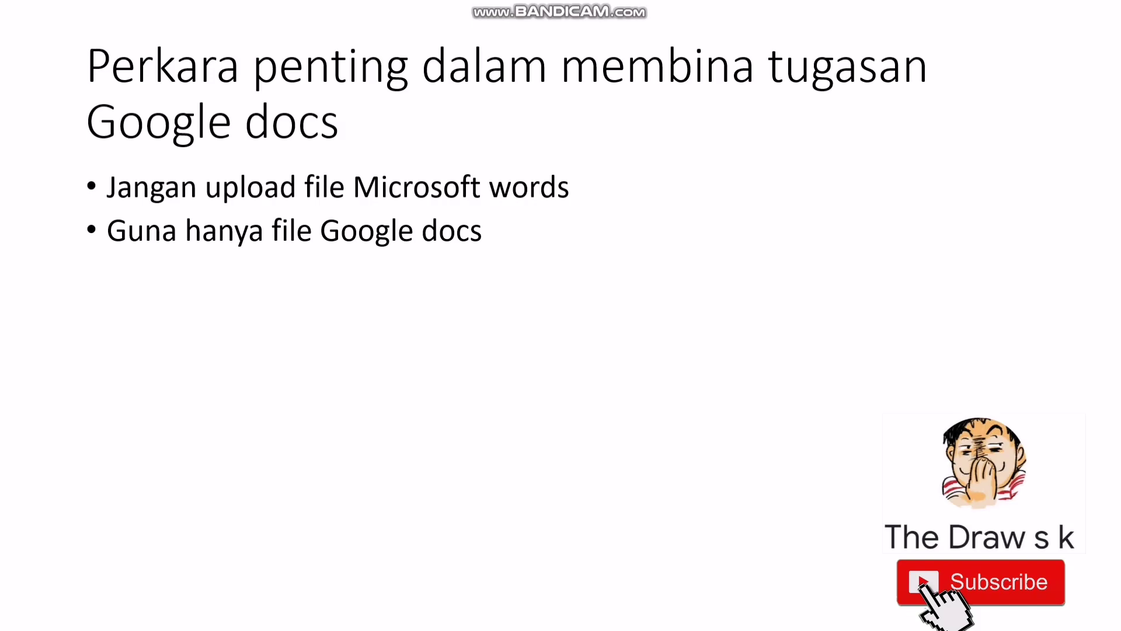